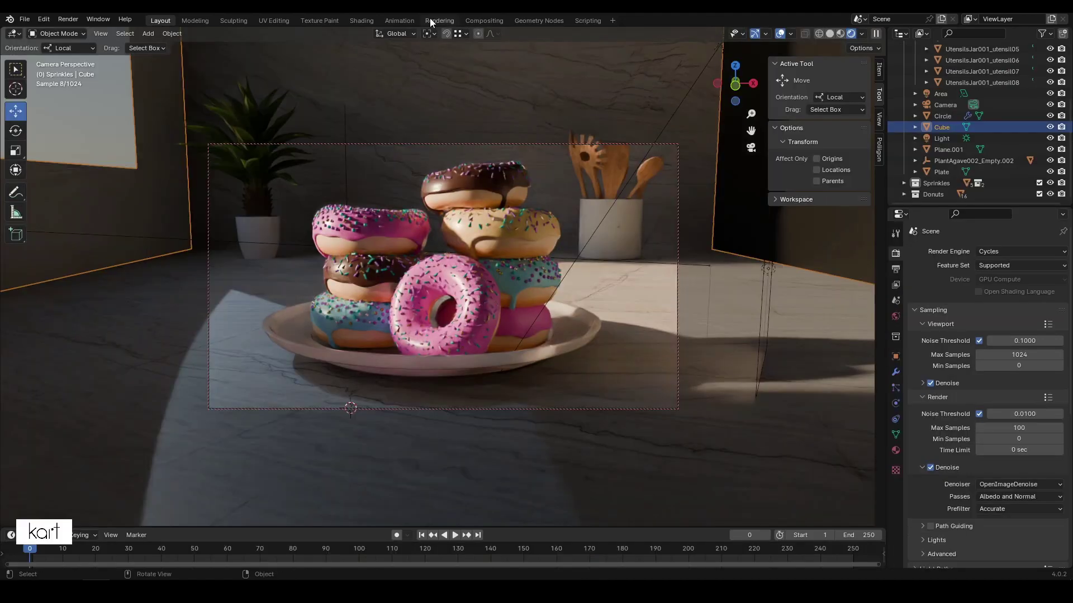
# Step: Switch to the Compositing workspace and frame the nodes and backdrop render
pyautogui.click(484, 22)
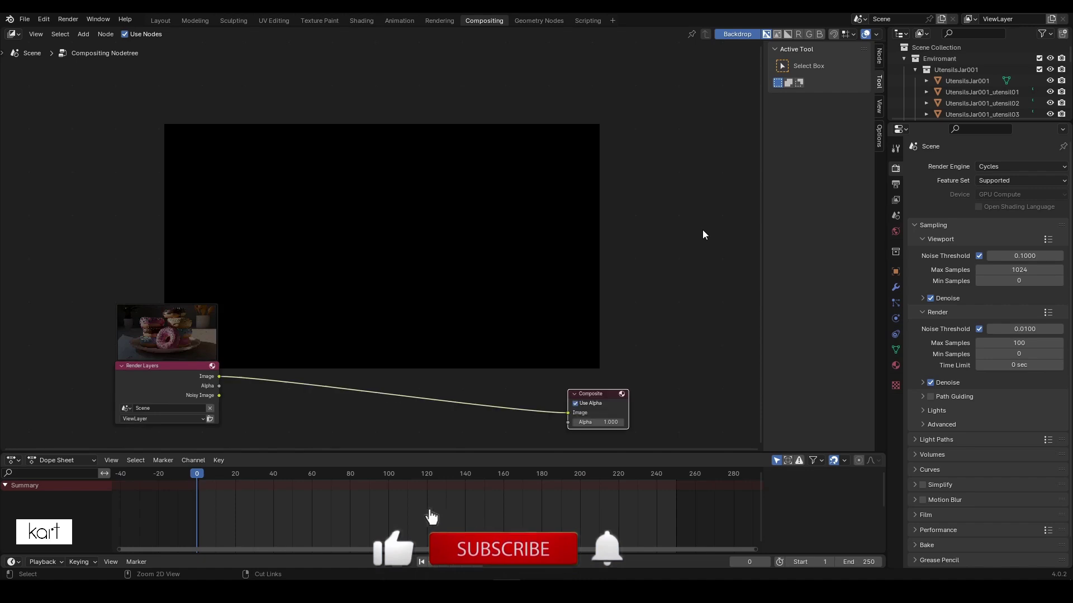
pyautogui.keyDown('ctrl'); pyautogui.moveTo(702, 235); pyautogui.dragTo(478, 364, button='middle'); pyautogui.keyUp('ctrl')
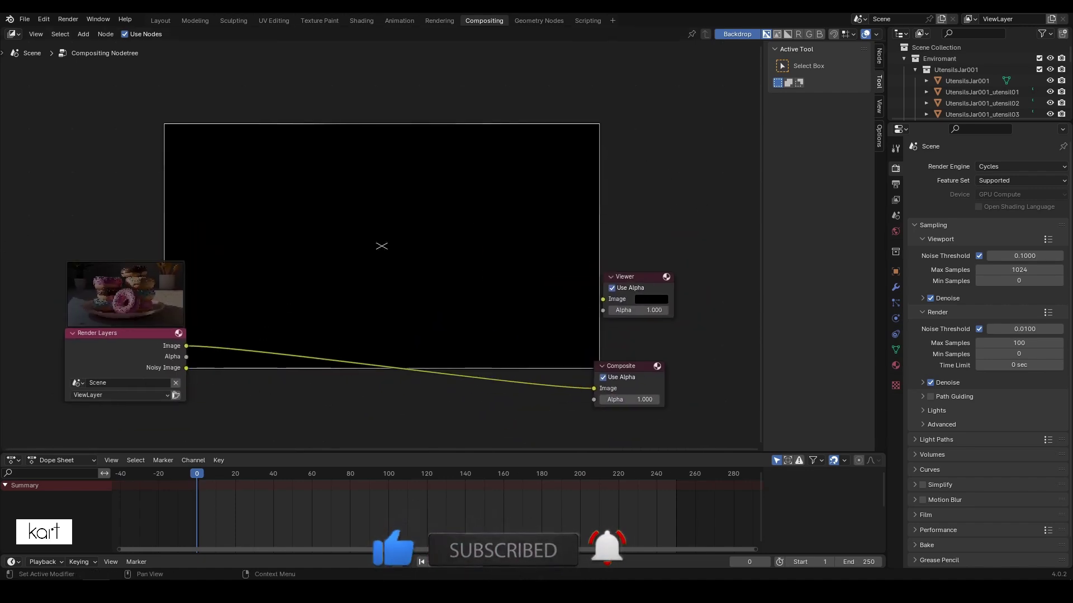
pyautogui.moveTo(478, 363); pyautogui.dragTo(478, 383, button='middle')
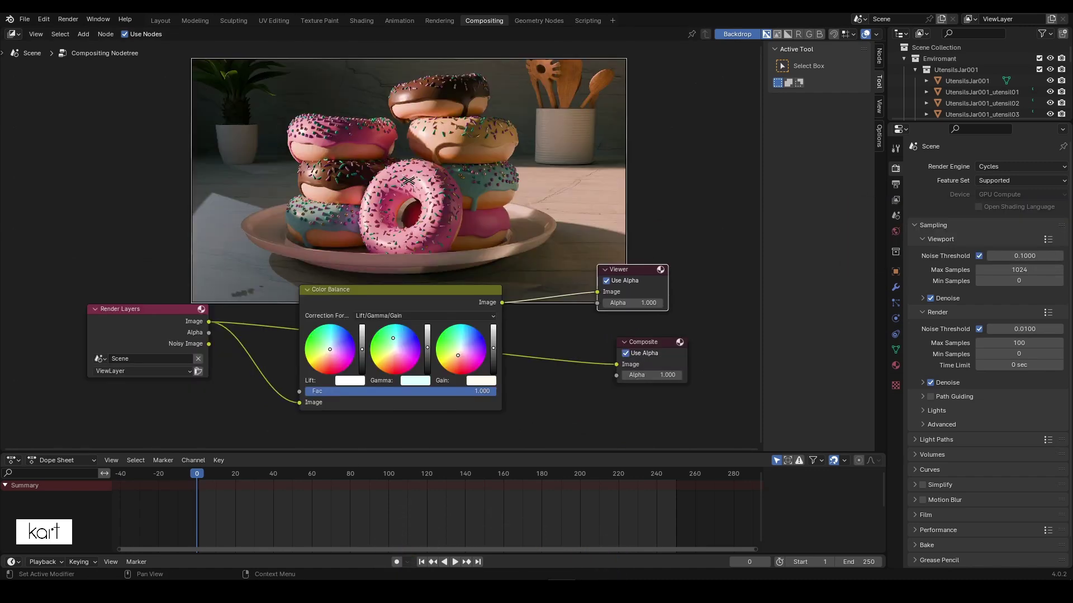
pyautogui.keyDown('alt'); pyautogui.moveTo(686, 163); pyautogui.dragTo(669, 173, button='middle'); pyautogui.keyUp('alt')
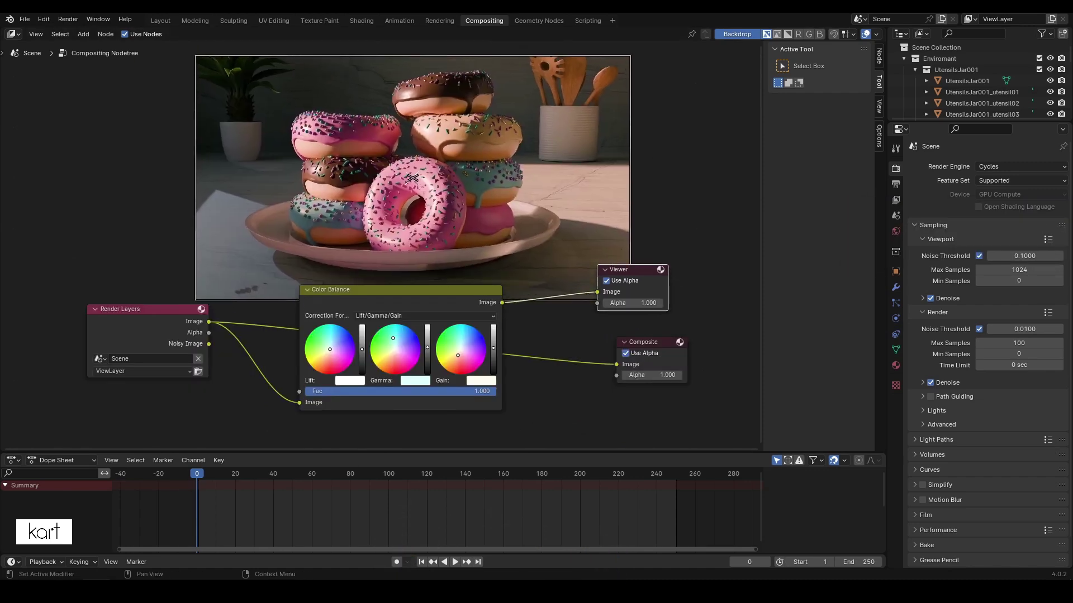
# Step: Delete the Color Balance node and wire Render Layers straight to the Viewer
pyautogui.moveTo(414, 290); pyautogui.dragTo(415, 322)
pyautogui.moveTo(300, 433); pyautogui.dragTo(597, 292)
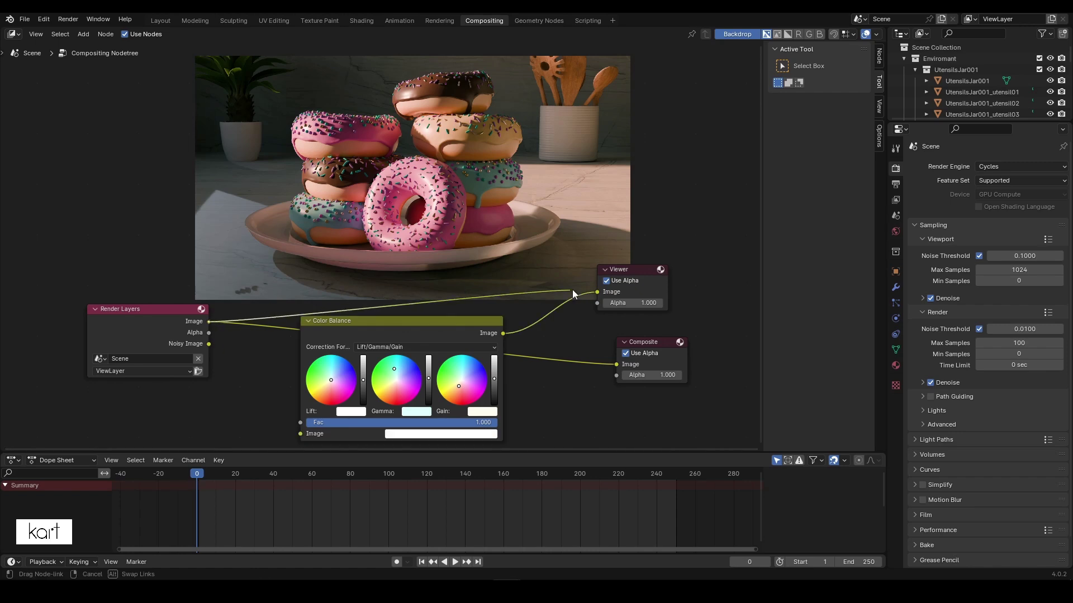
pyautogui.click(456, 321)
pyautogui.hotkey('ctrl', 'x')
pyautogui.moveTo(162, 324); pyautogui.dragTo(121, 320)
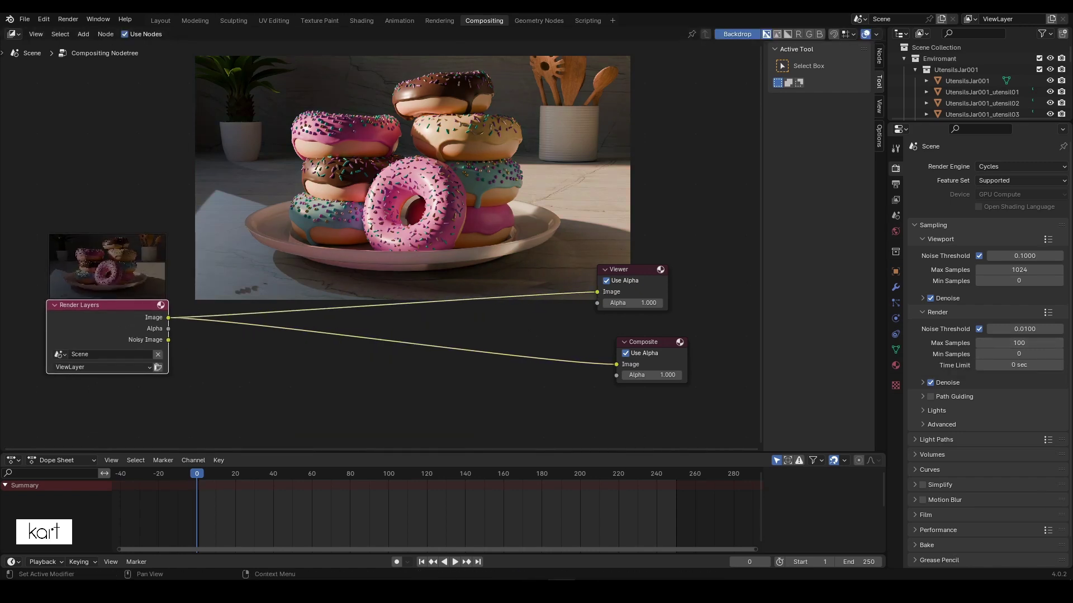
pyautogui.hotkey('ctrl', 'z')
# Step: Try the High Contrast, Punchy, Greyscale and Very High Contrast looks in Color Management
pyautogui.scroll(-2, 924, 469)
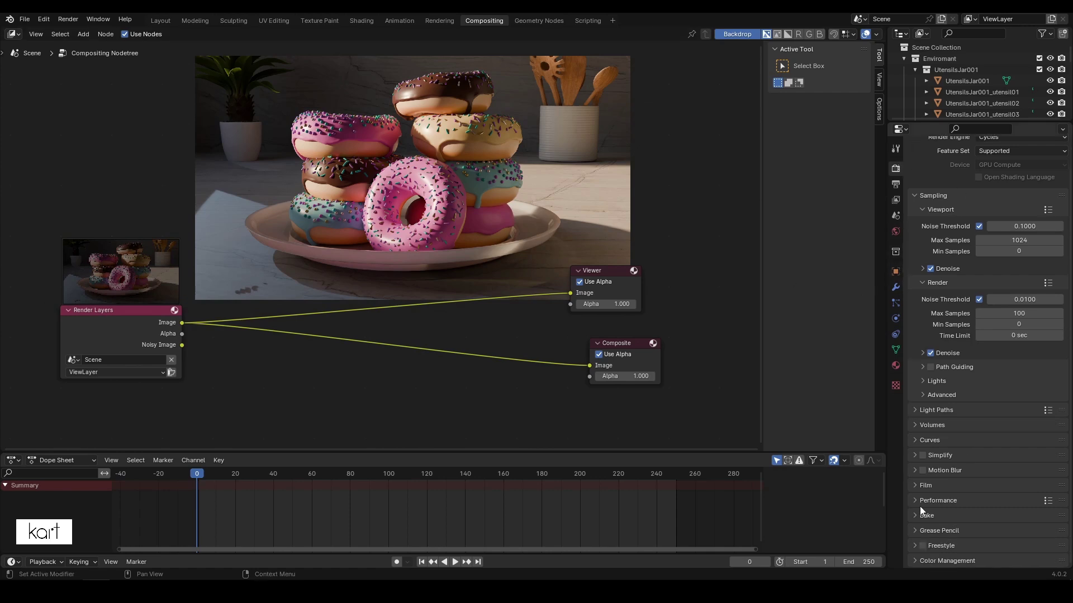
pyautogui.scroll(-5, 950, 447)
pyautogui.click(1001, 459)
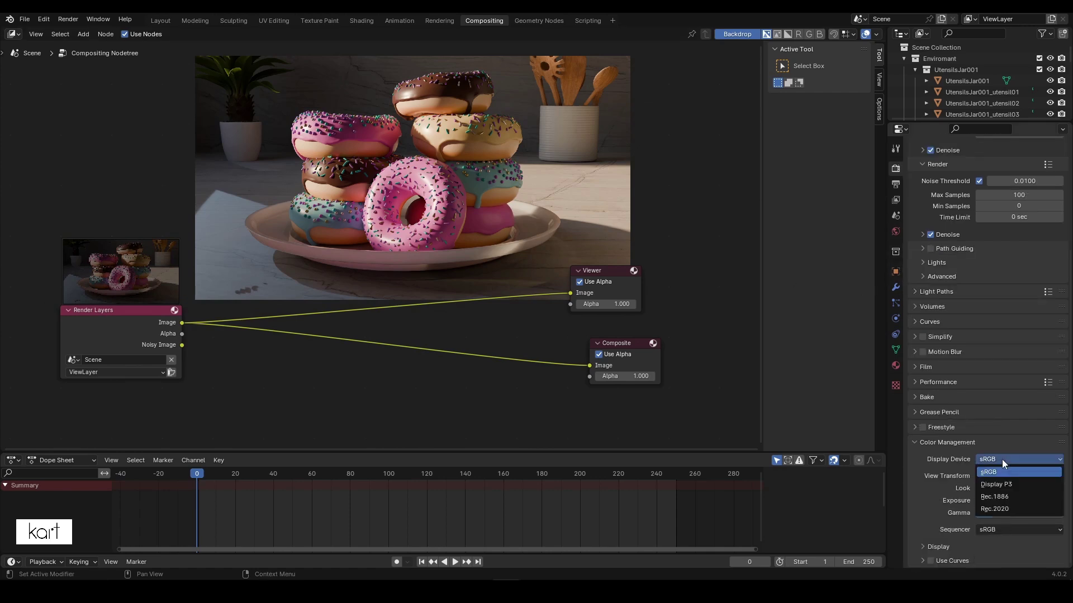
pyautogui.click(1018, 488)
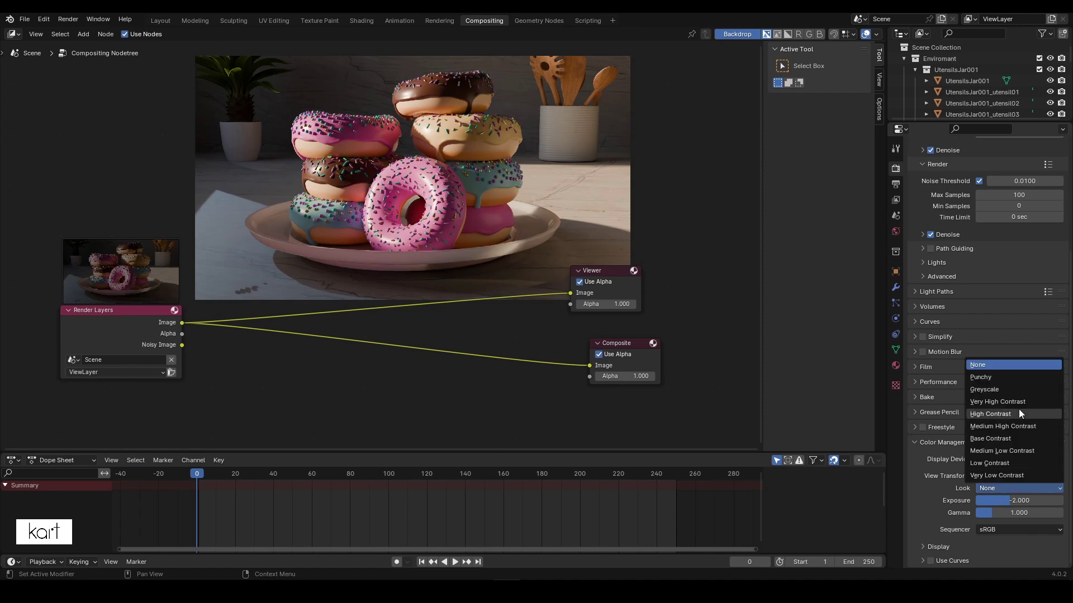
pyautogui.click(1018, 409)
pyautogui.moveTo(672, 333); pyautogui.dragTo(666, 359, button='middle')
pyautogui.keyDown('alt'); pyautogui.moveTo(622, 182); pyautogui.dragTo(637, 208, button='middle'); pyautogui.keyUp('alt')
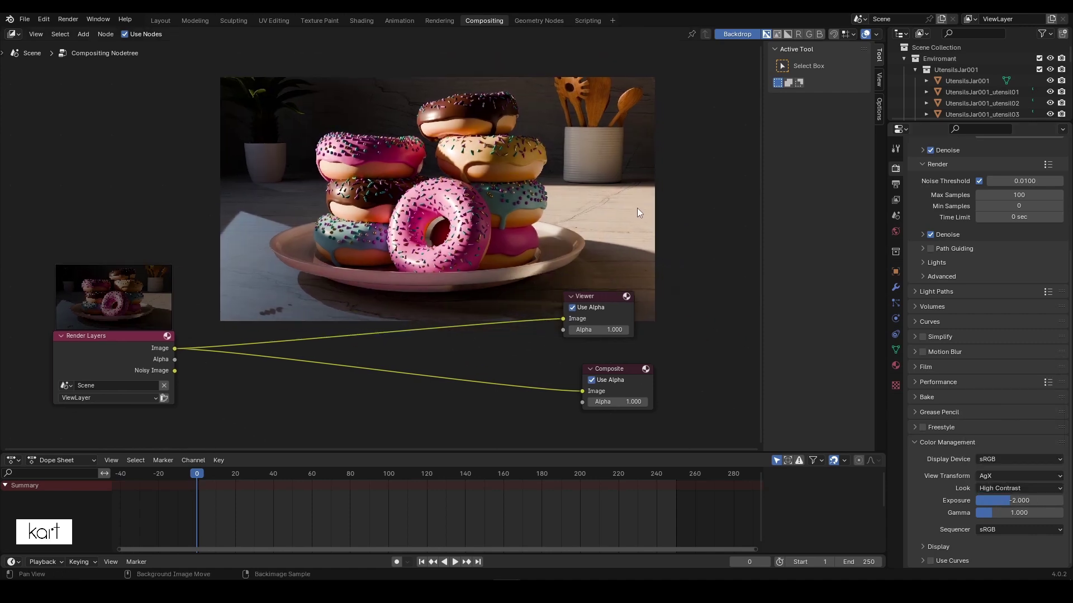
pyautogui.click(1014, 488)
pyautogui.click(1000, 378)
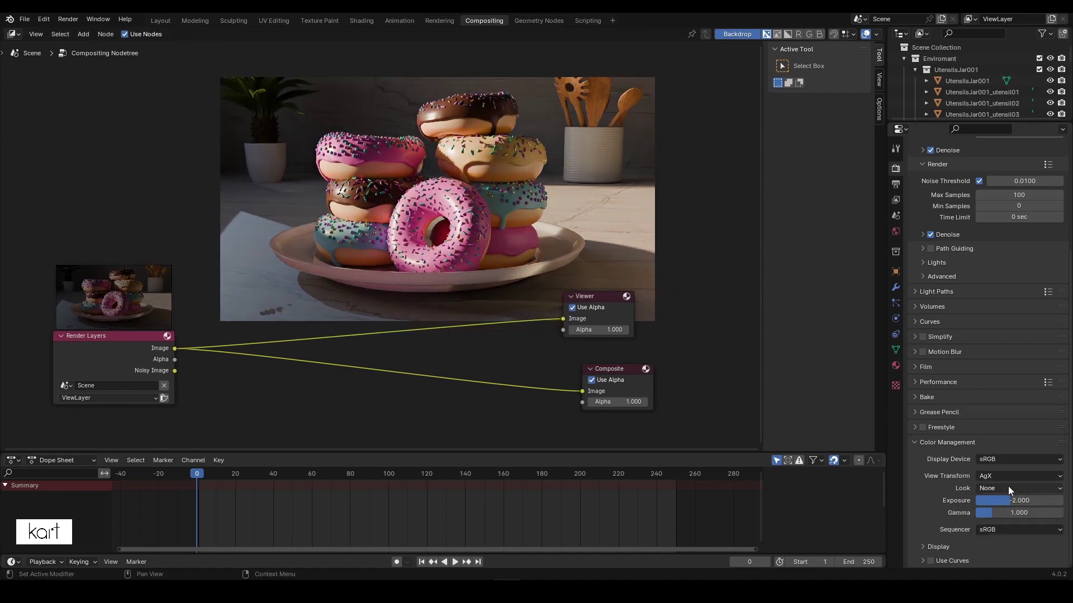
pyautogui.click(1008, 486)
pyautogui.click(1006, 390)
pyautogui.click(1018, 488)
pyautogui.click(1015, 391)
pyautogui.click(1018, 488)
pyautogui.click(1010, 403)
# Step: Compare the Base, Medium Low and Medium High Contrast looks, settling on Medium High Contrast
pyautogui.click(1011, 491)
pyautogui.click(1005, 414)
pyautogui.click(1013, 489)
pyautogui.click(1014, 485)
pyautogui.click(1012, 438)
pyautogui.click(1022, 486)
pyautogui.click(1016, 427)
pyautogui.click(1025, 486)
pyautogui.click(1006, 439)
pyautogui.click(1005, 485)
pyautogui.click(1004, 451)
pyautogui.click(1018, 488)
pyautogui.click(1018, 484)
pyautogui.click(1017, 484)
pyautogui.click(1034, 488)
pyautogui.click(1008, 426)
# Step: Try the Standard and Filmic view transforms
pyautogui.click(1008, 476)
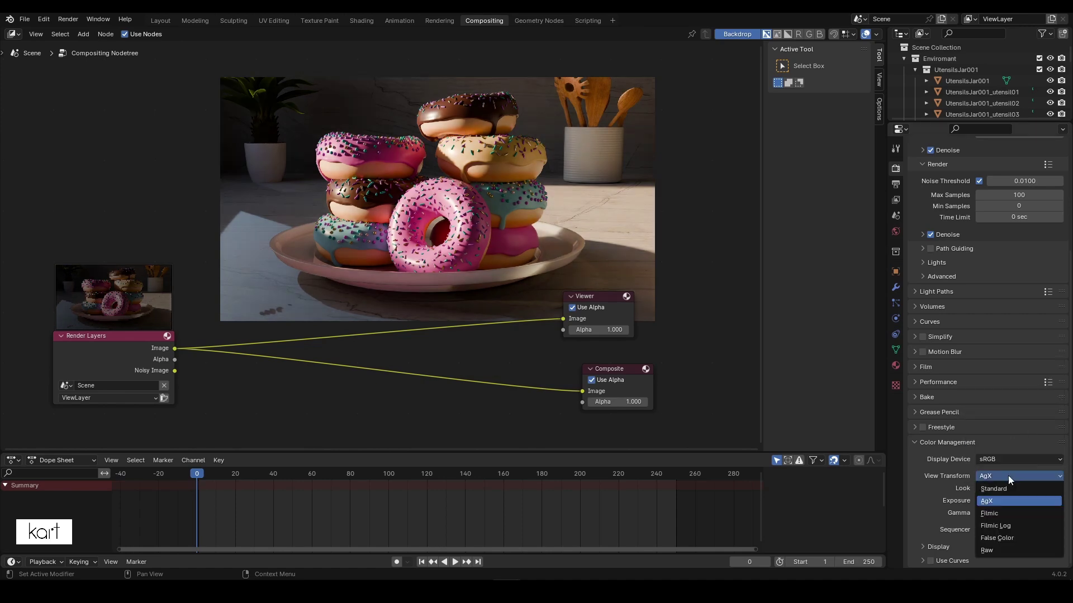
pyautogui.click(1004, 488)
pyautogui.click(1013, 476)
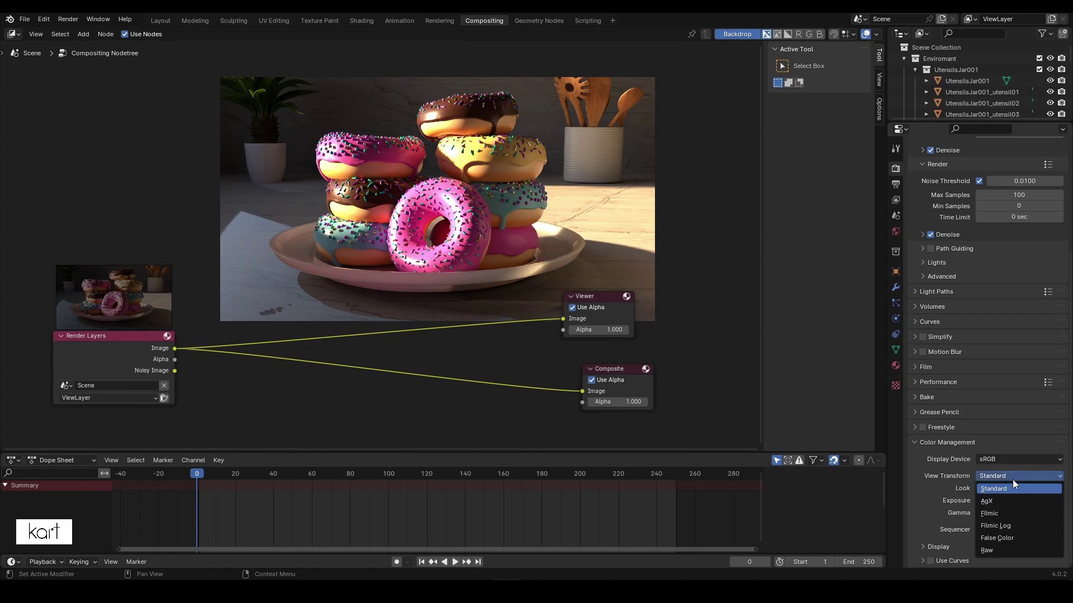
pyautogui.click(1013, 479)
pyautogui.click(1011, 512)
pyautogui.scroll(-1, 333, 174)
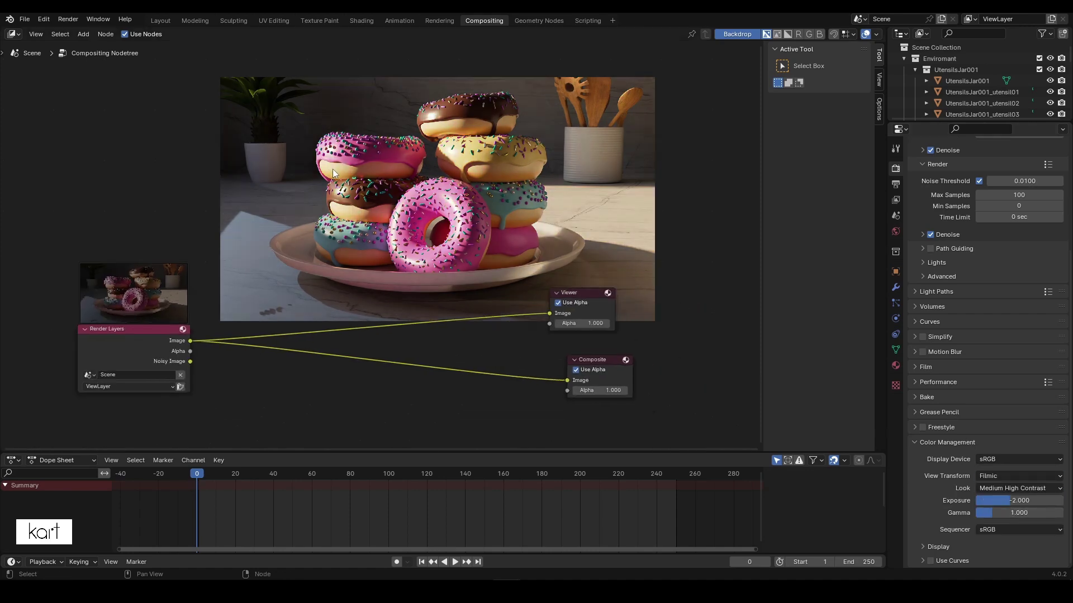
pyautogui.scroll(1, 457, 207)
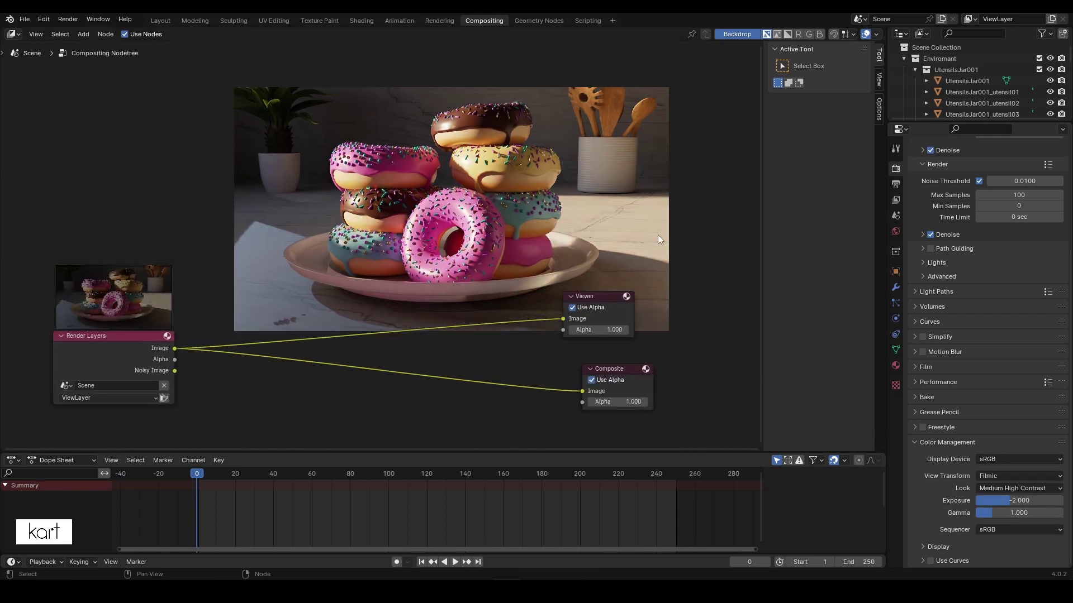
pyautogui.scroll(1, 555, 172)
pyautogui.moveTo(555, 172)
pyautogui.keyDown('alt'); pyautogui.mouseDown(button='middle')
pyautogui.moveTo(605, 198)
pyautogui.moveTo(578, 198)
pyautogui.moveTo(598, 224)
pyautogui.mouseUp(button='middle'); pyautogui.keyUp('alt')
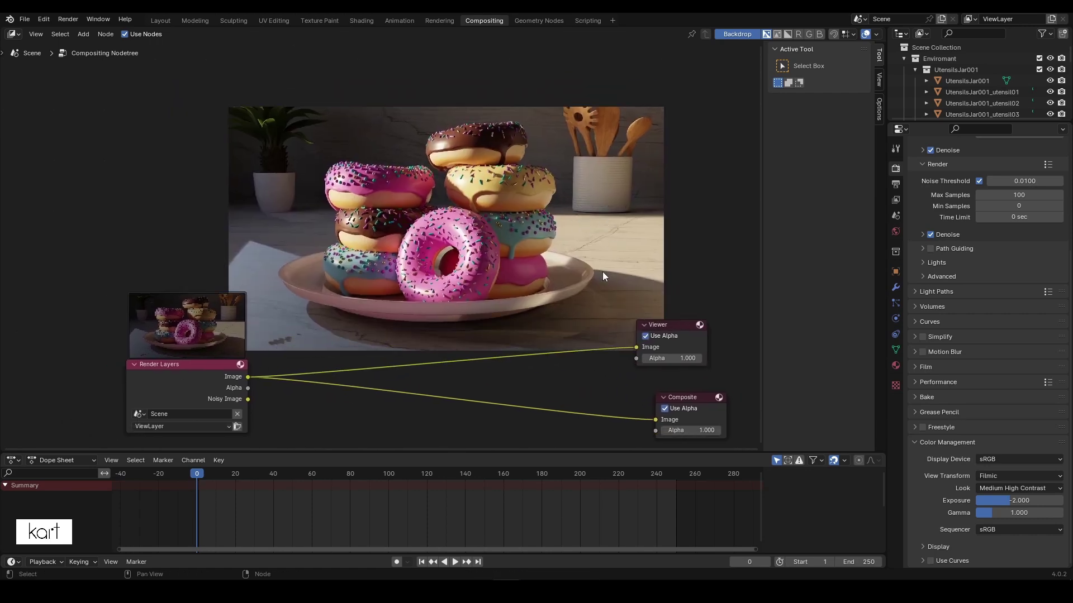
# Step: Try the Filmic Log, False Color and Raw view transforms, then return to AgX
pyautogui.click(1014, 470)
pyautogui.click(1000, 525)
pyautogui.click(1006, 476)
pyautogui.click(1004, 539)
pyautogui.click(1018, 476)
pyautogui.click(994, 550)
pyautogui.click(1006, 478)
pyautogui.click(1004, 515)
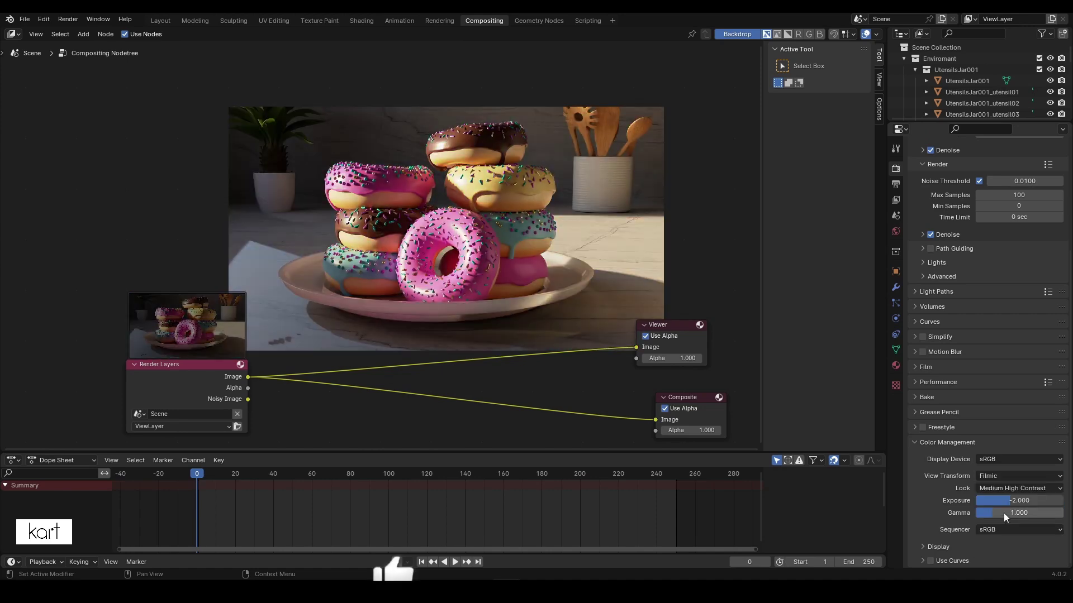
pyautogui.click(1010, 475)
pyautogui.click(990, 501)
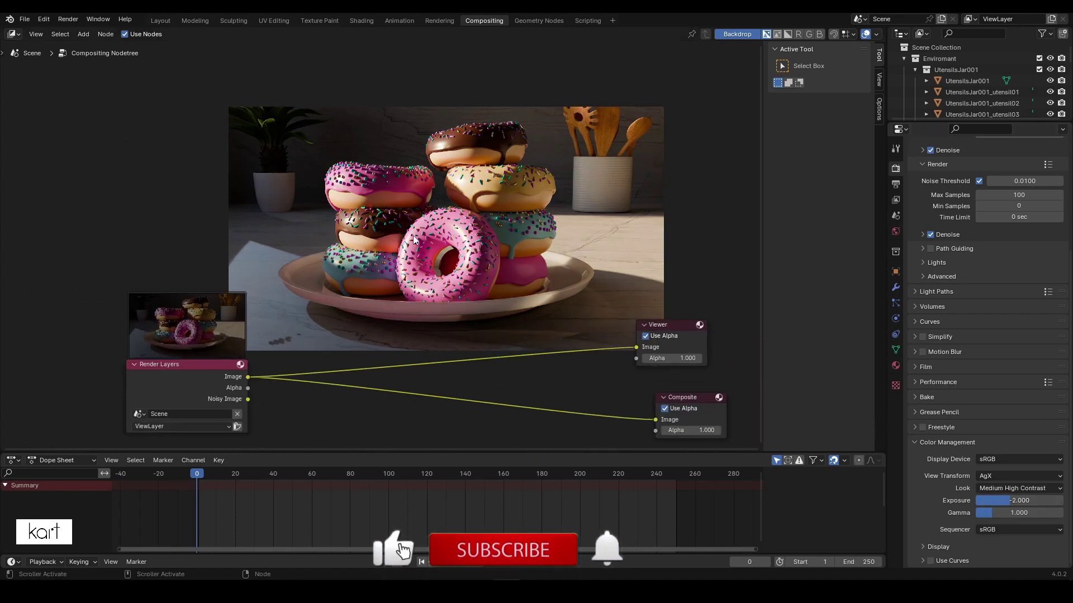
# Step: Select all compositor nodes, shift them, then undo the move
pyautogui.moveTo(413, 239); pyautogui.dragTo(389, 239, button='middle')
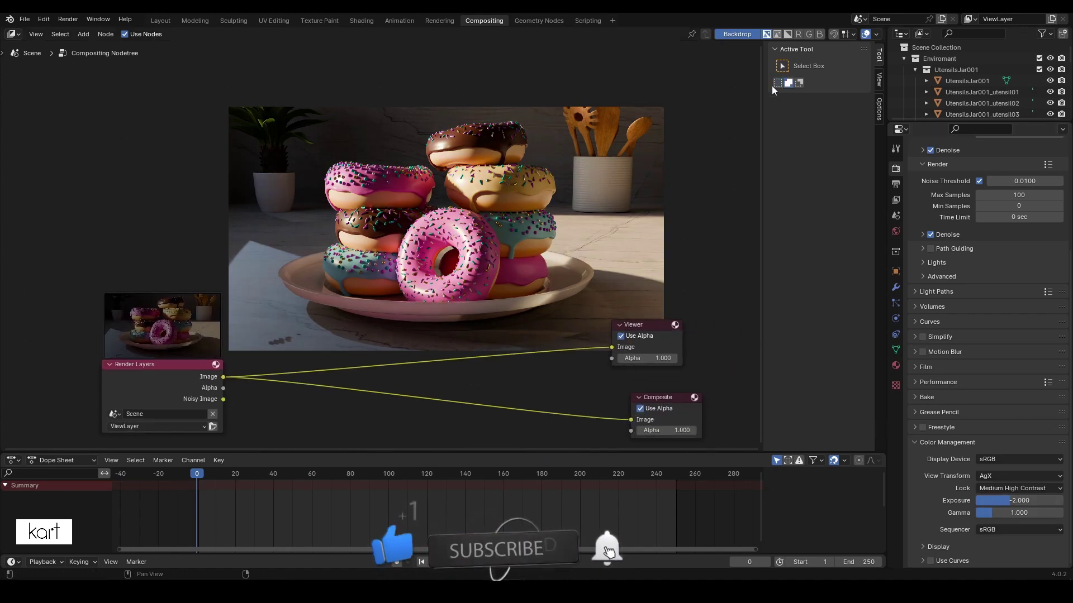
pyautogui.press('a')
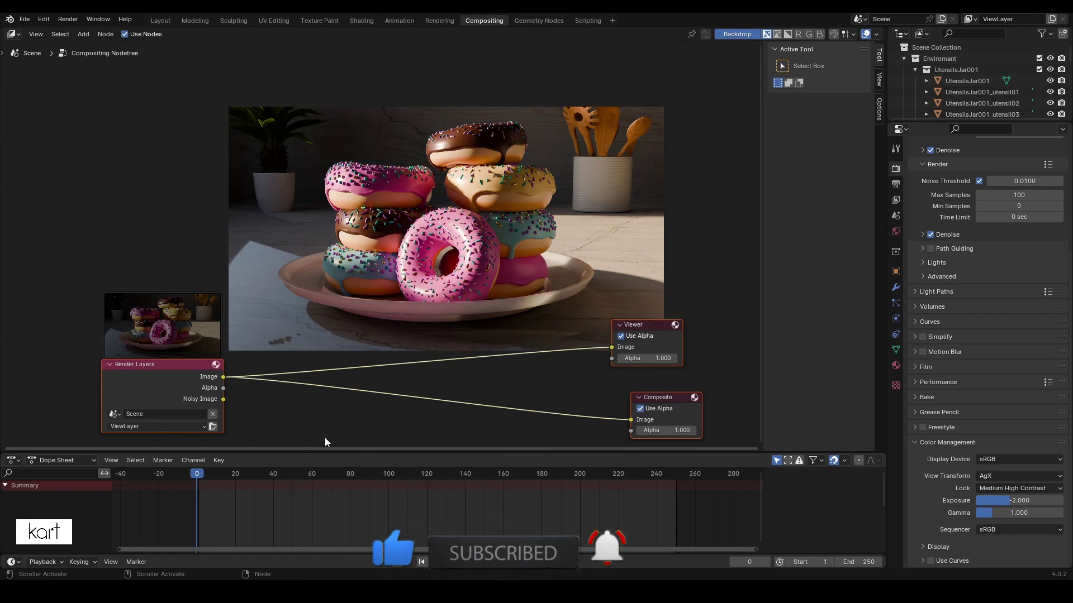
pyautogui.moveTo(324, 438); pyautogui.dragTo(333, 443, button='middle')
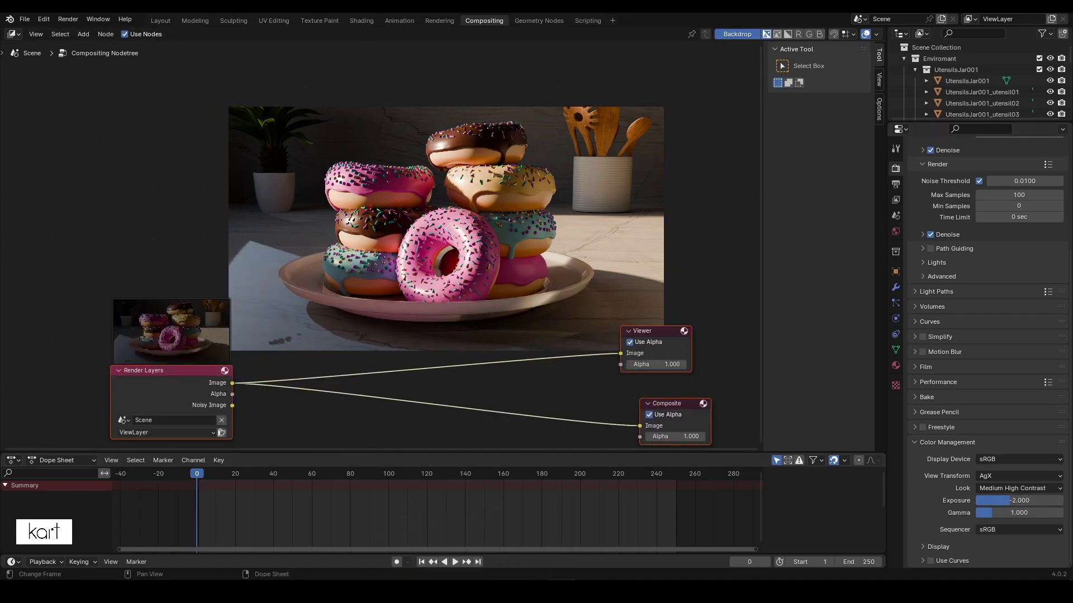
pyautogui.hotkey('ctrl', 'z')
pyautogui.hotkey('ctrl', 'z')
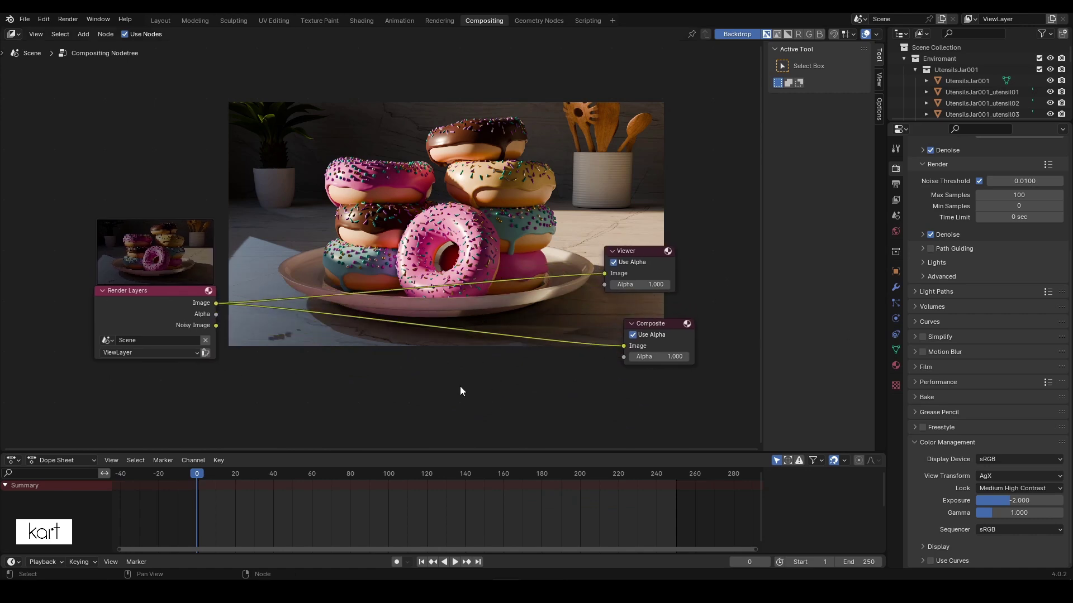
# Step: Insert a Glare node between Render Layers and the outputs
pyautogui.hotkey('shift', 'a')
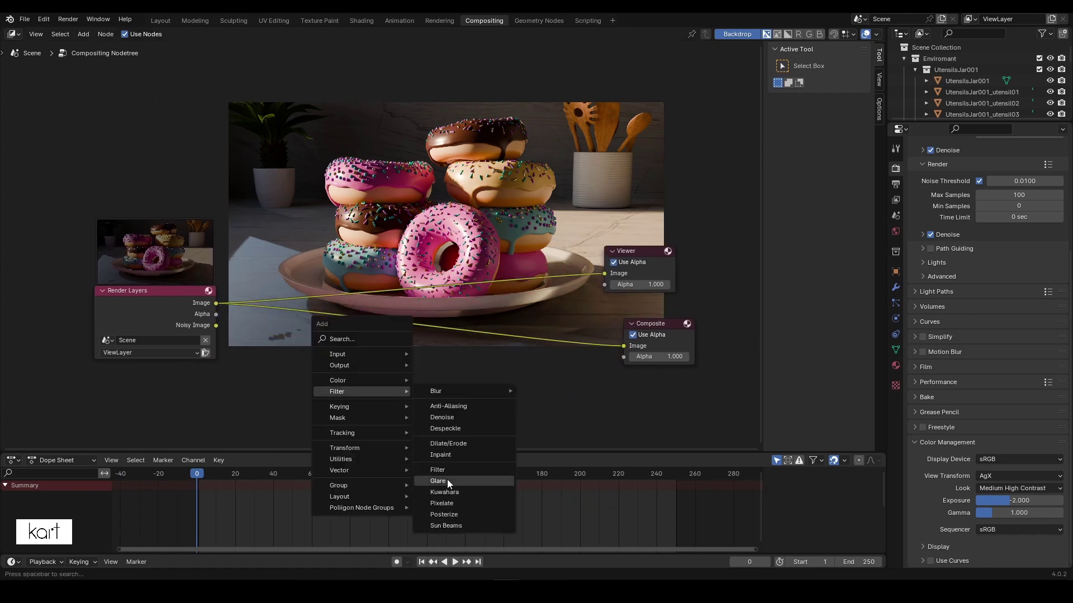
pyautogui.click(447, 479)
pyautogui.moveTo(337, 391)
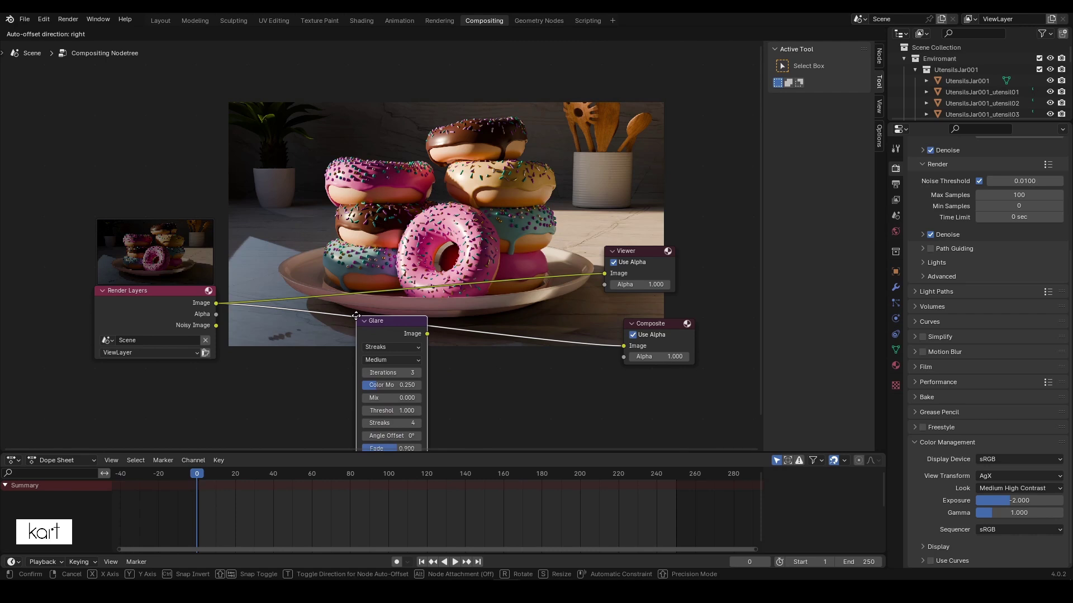
pyautogui.click(356, 291)
pyautogui.moveTo(519, 409); pyautogui.dragTo(519, 435, button='middle')
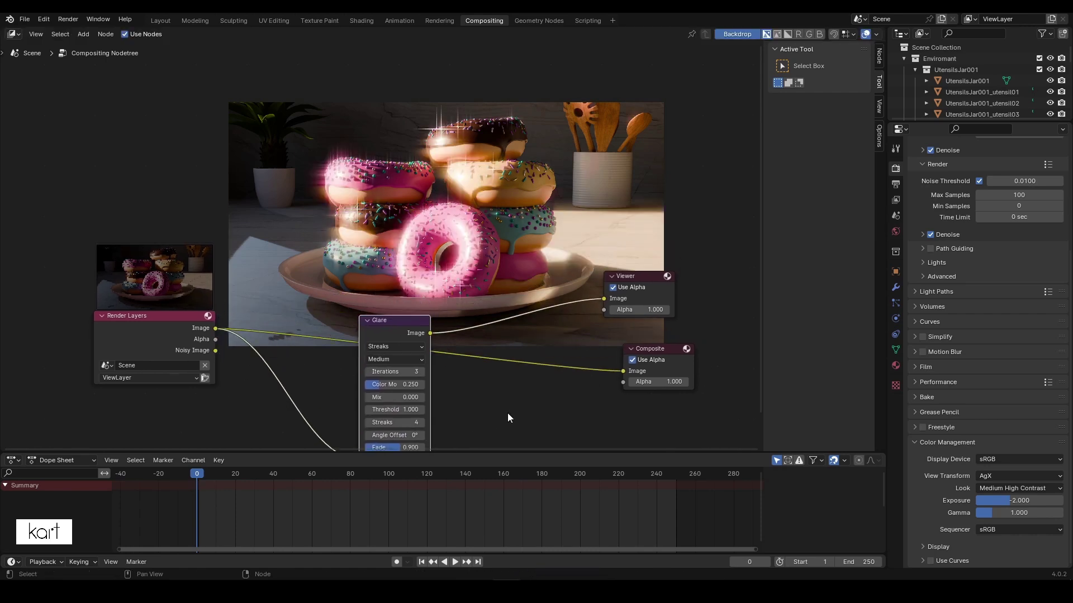
pyautogui.scroll(3, 507, 418)
pyautogui.moveTo(455, 369)
pyautogui.mouseDown(button='middle')
pyautogui.moveTo(533, 100)
pyautogui.moveTo(518, 148)
pyautogui.mouseUp(button='middle')
pyautogui.keyDown('alt'); pyautogui.moveTo(519, 147); pyautogui.dragTo(545, 85, button='middle'); pyautogui.keyUp('alt')
pyautogui.moveTo(453, 412); pyautogui.dragTo(460, 375, button='middle')
# Step: Enter trial Glare Threshold and Mix values
pyautogui.moveTo(316, 364)
pyautogui.mouseDown()
pyautogui.moveTo(279, 363)
pyautogui.moveTo(336, 357)
pyautogui.mouseUp()
pyautogui.click(314, 357)
pyautogui.press('Return')
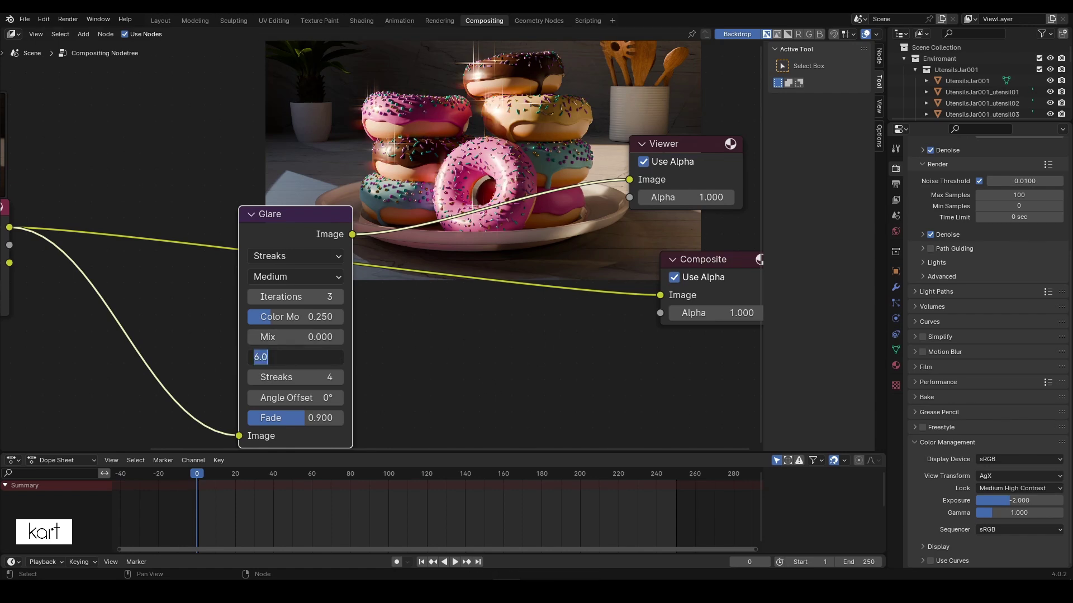
pyautogui.click(308, 331)
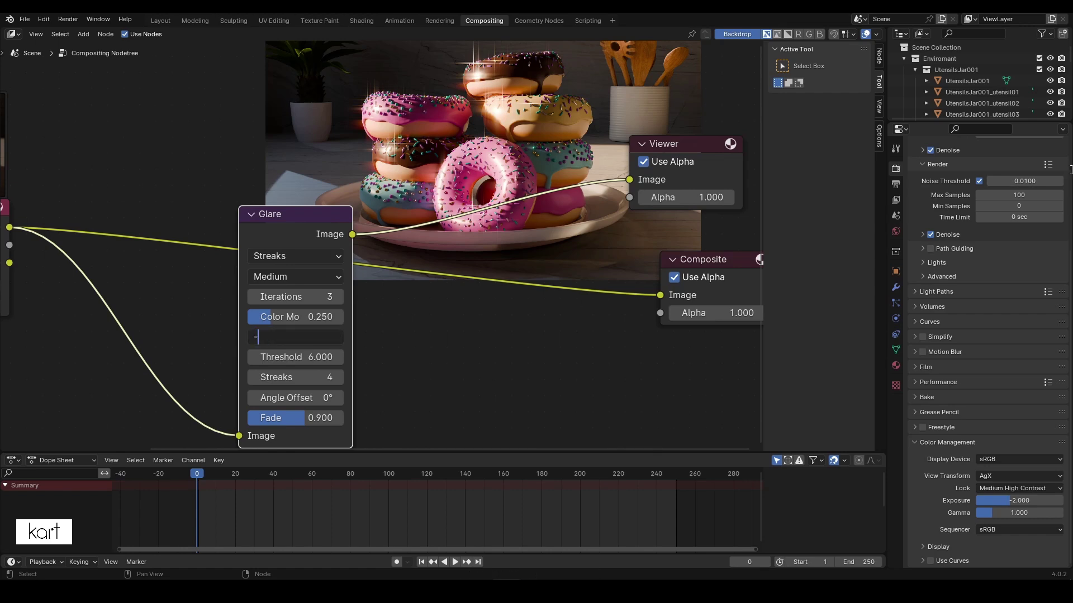
pyautogui.write('1')
pyautogui.press('Return')
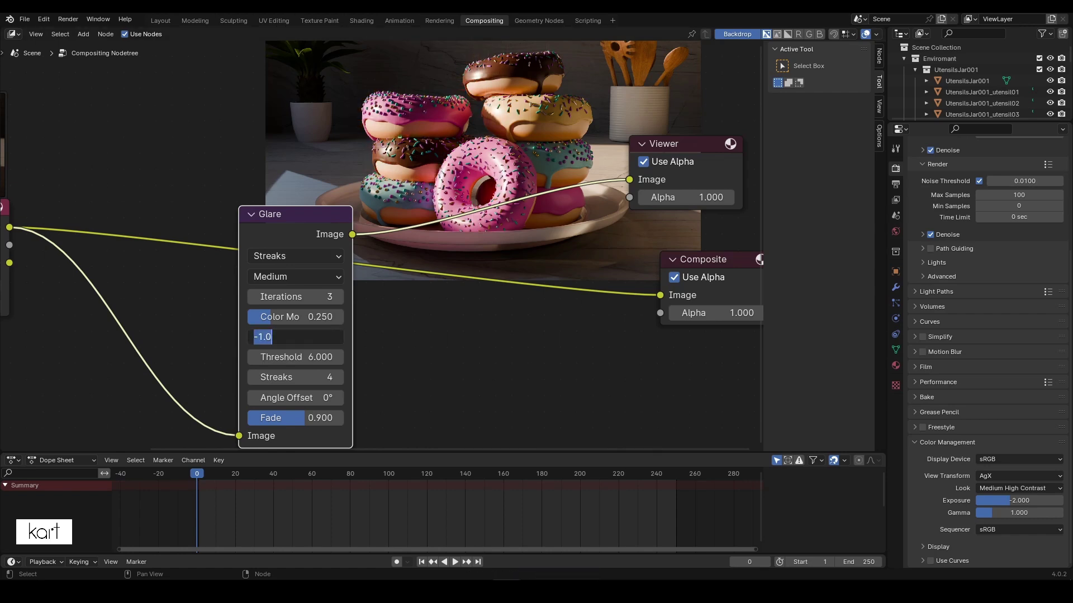
pyautogui.write('-0.900')
pyautogui.press('Return')
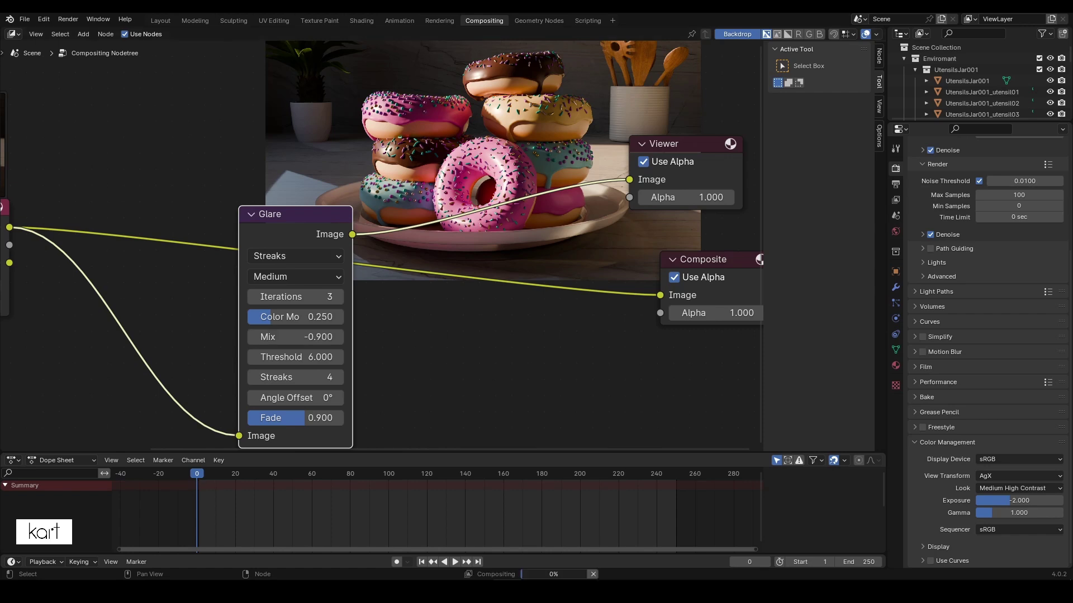
# Step: Drag the Glare Threshold up to 13.5 and Mix to 1 so only streaks show
pyautogui.moveTo(294, 357); pyautogui.dragTo(312, 357)
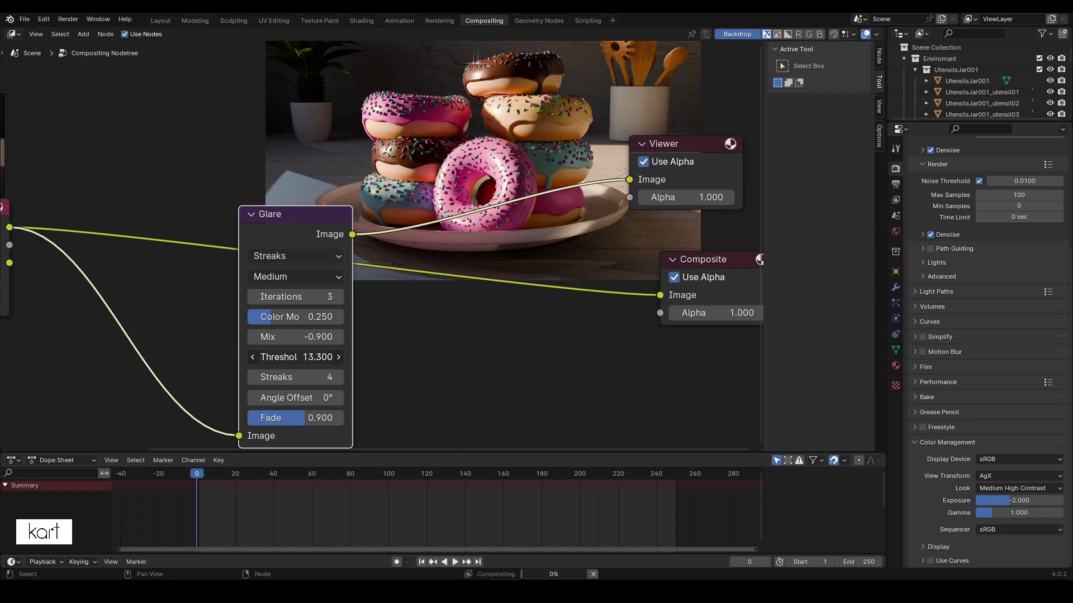
pyautogui.moveTo(296, 336); pyautogui.dragTo(257, 337)
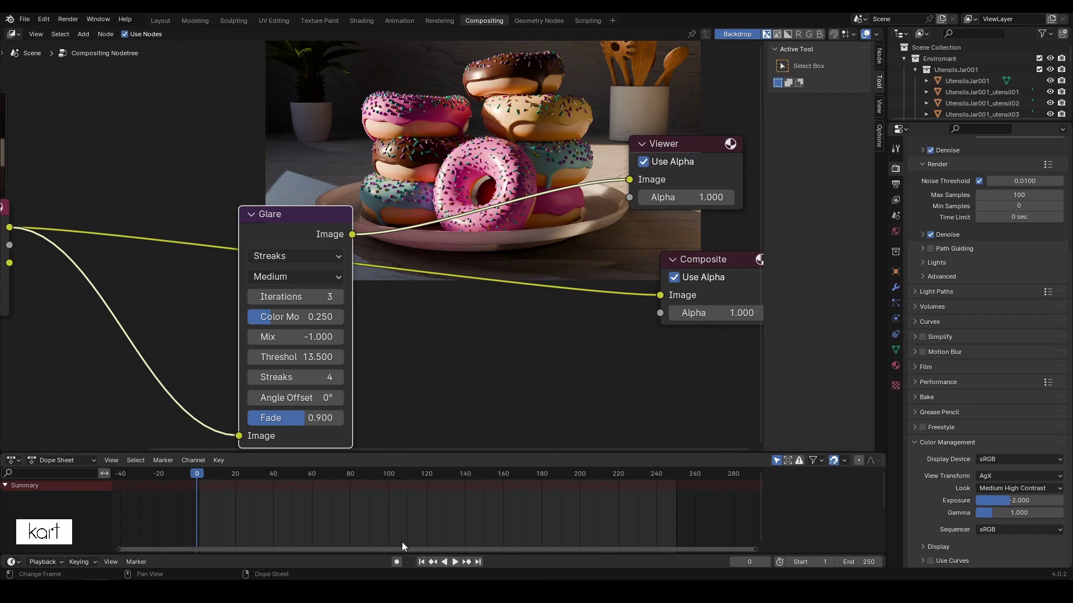
pyautogui.moveTo(447, 363); pyautogui.dragTo(442, 338, button='middle')
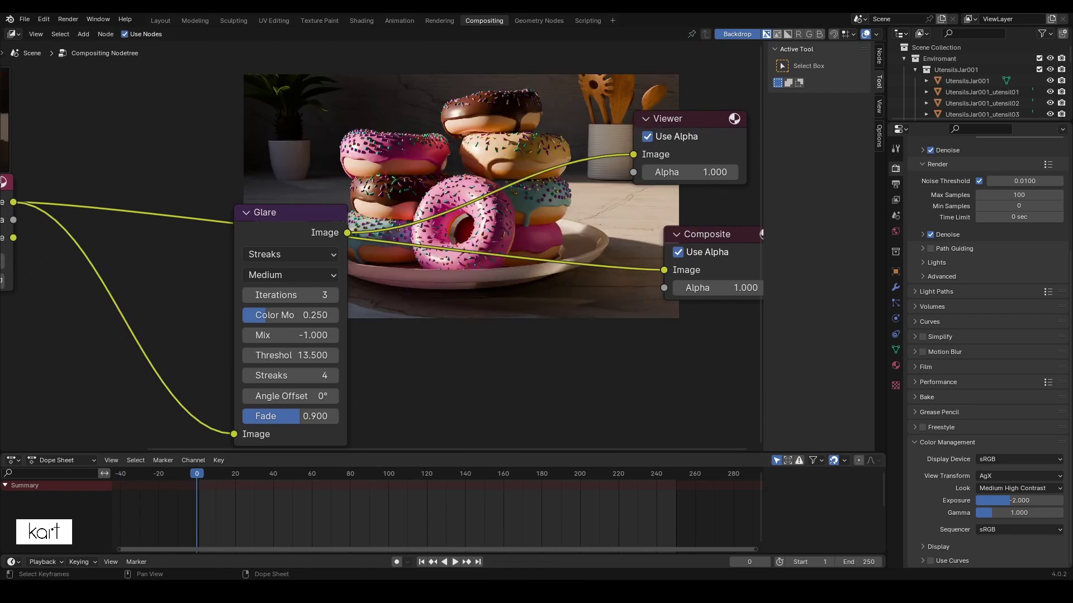
pyautogui.moveTo(263, 335); pyautogui.dragTo(335, 336)
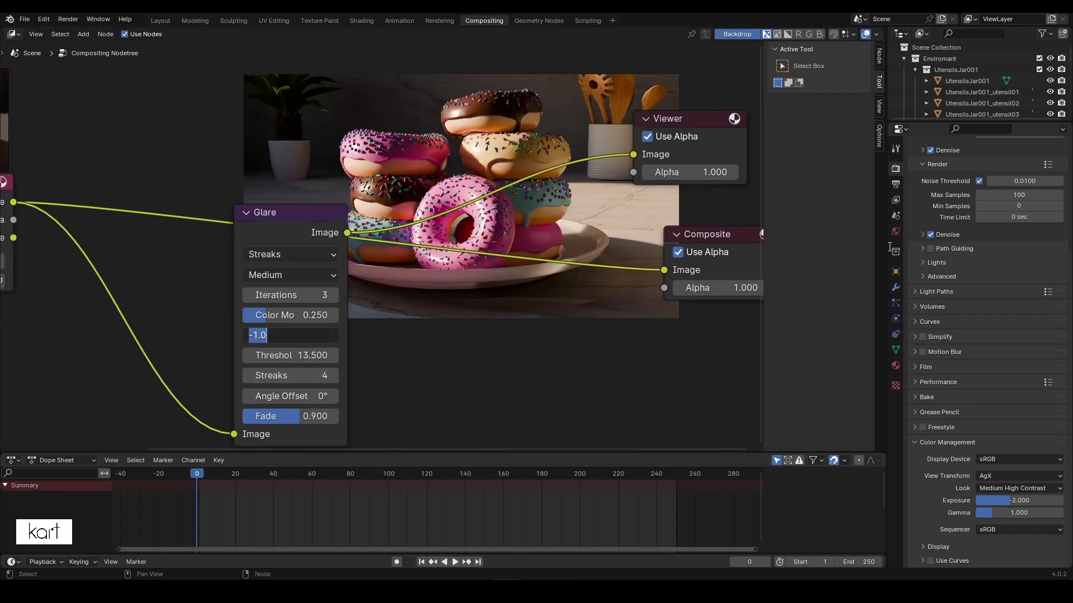
pyautogui.moveTo(467, 359); pyautogui.dragTo(473, 364, button='middle')
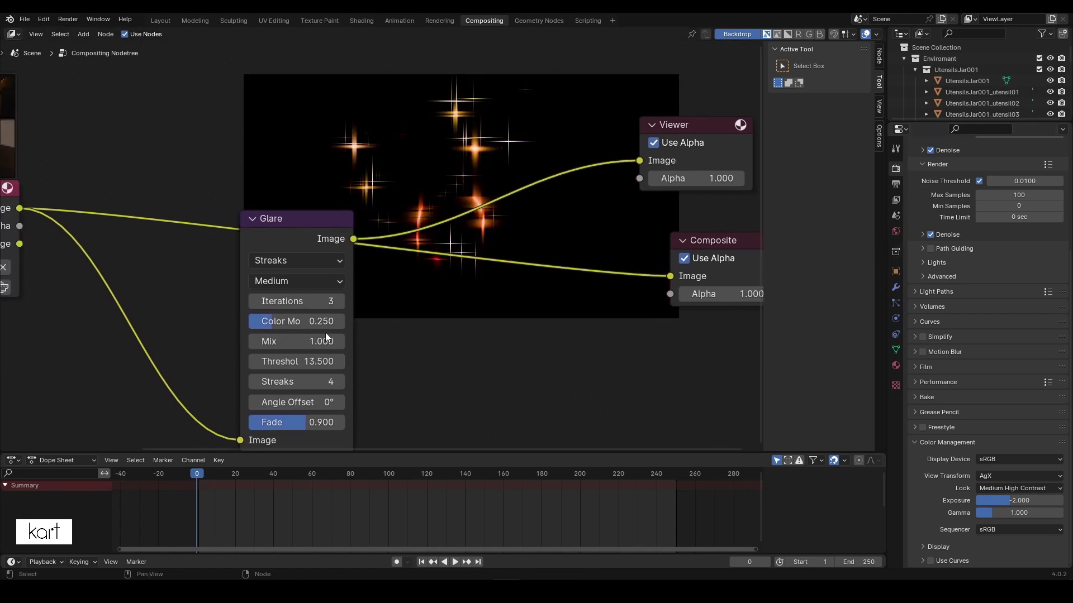
pyautogui.moveTo(293, 220); pyautogui.dragTo(293, 243)
# Step: Duplicate the Streaks Glare node and position the copy above the original
pyautogui.hotkey('shift', 'd')
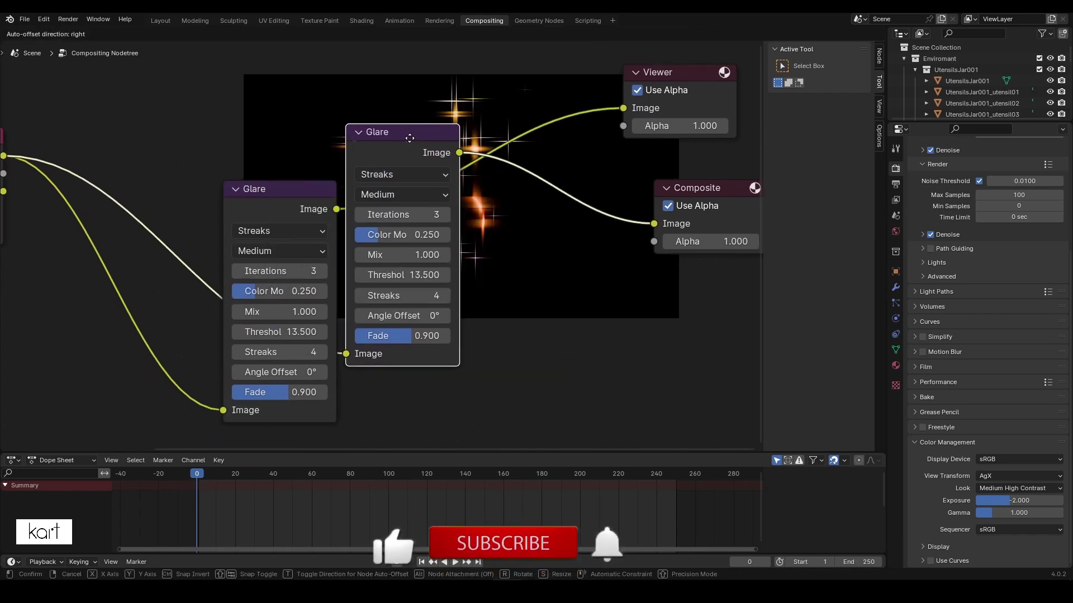
pyautogui.click(408, 142)
pyautogui.moveTo(562, 324); pyautogui.dragTo(582, 367, button='middle')
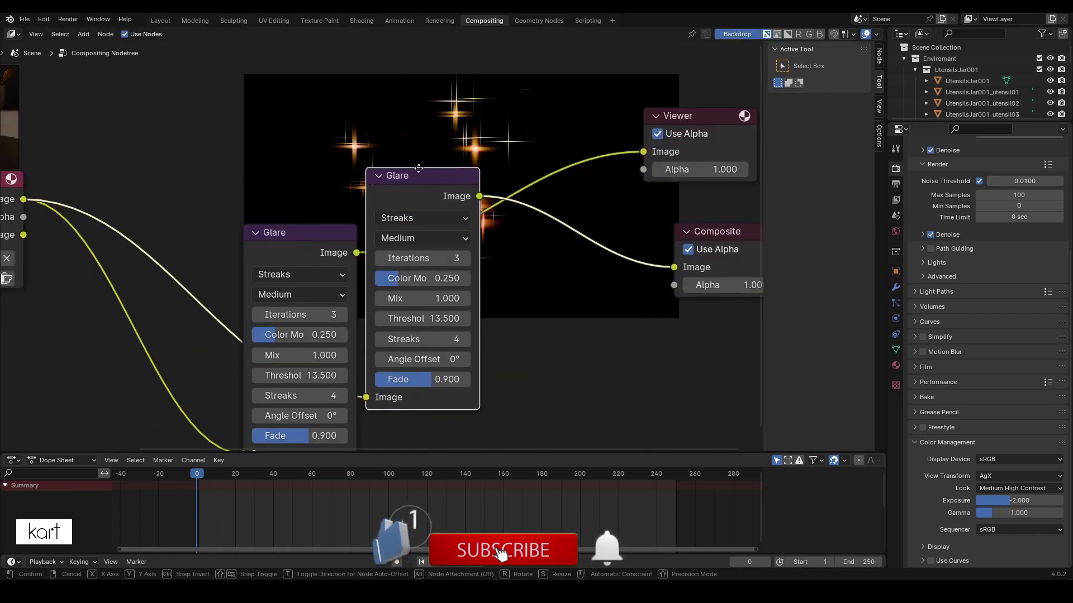
pyautogui.moveTo(425, 176); pyautogui.dragTo(419, 196)
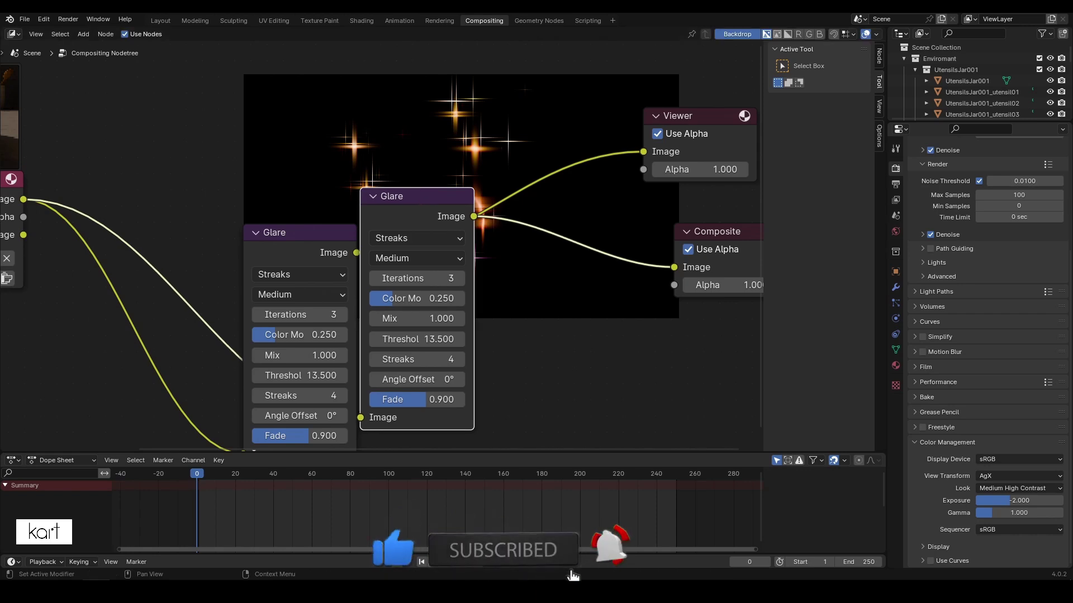
pyautogui.moveTo(503, 335); pyautogui.dragTo(494, 395, button='middle')
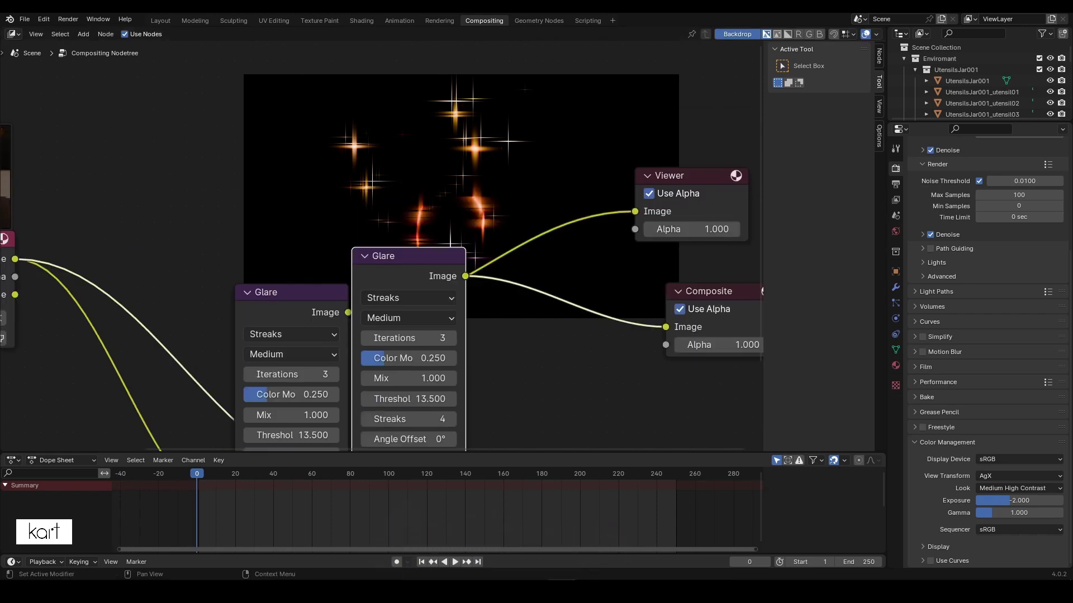
pyautogui.moveTo(667, 398); pyautogui.dragTo(723, 278, button='middle')
pyautogui.moveTo(495, 117); pyautogui.dragTo(447, 50)
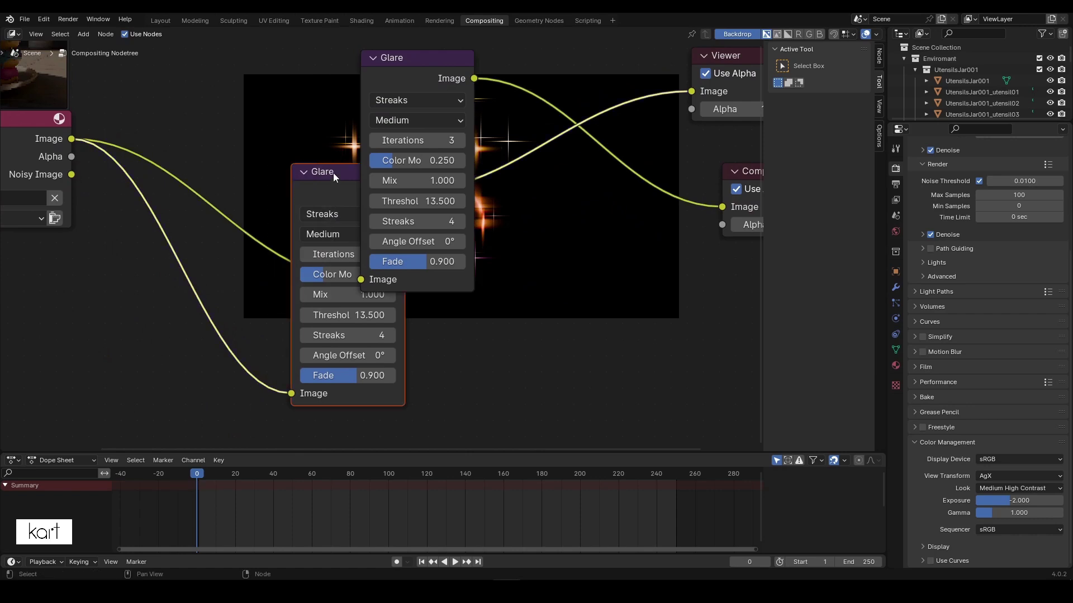
pyautogui.moveTo(333, 173); pyautogui.dragTo(350, 318)
pyautogui.moveTo(378, 187); pyautogui.dragTo(279, 202)
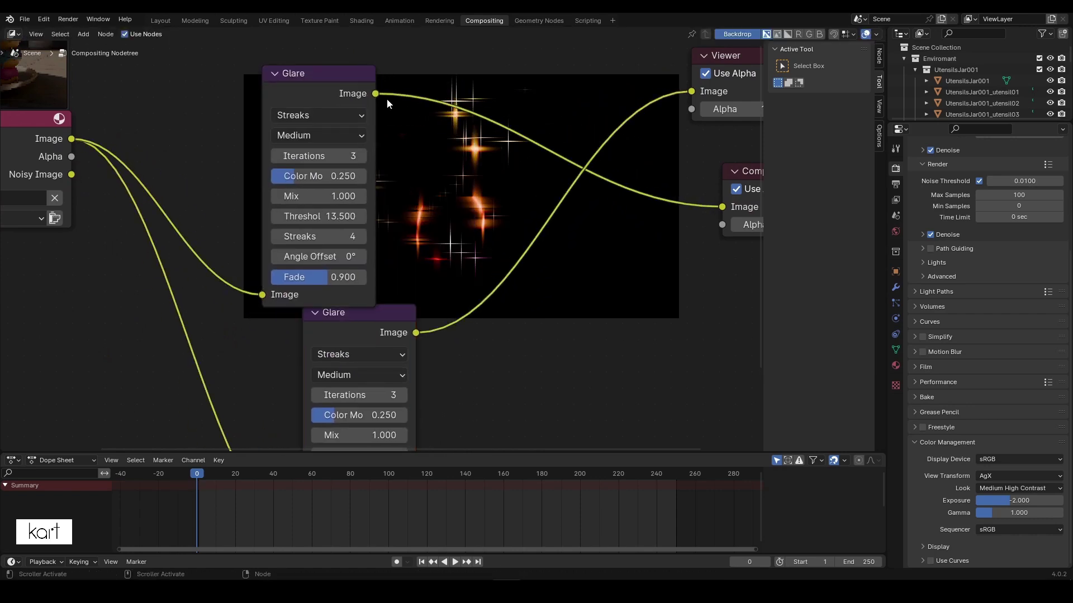
# Step: Feed the render Image into both Glare nodes and the lower Glare into the Viewer
pyautogui.moveTo(700, 210); pyautogui.dragTo(683, 213)
pyautogui.moveTo(589, 299); pyautogui.dragTo(665, 309, button='middle')
pyautogui.moveTo(376, 93); pyautogui.dragTo(371, 156)
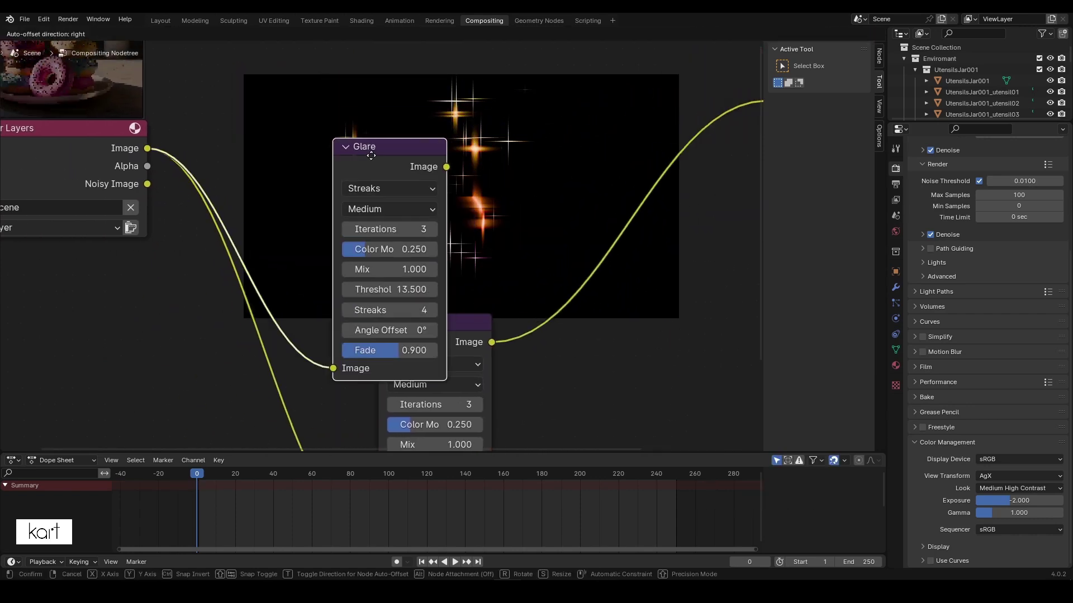
pyautogui.scroll(-1, 371, 156)
pyautogui.moveTo(125, 231); pyautogui.dragTo(615, 193)
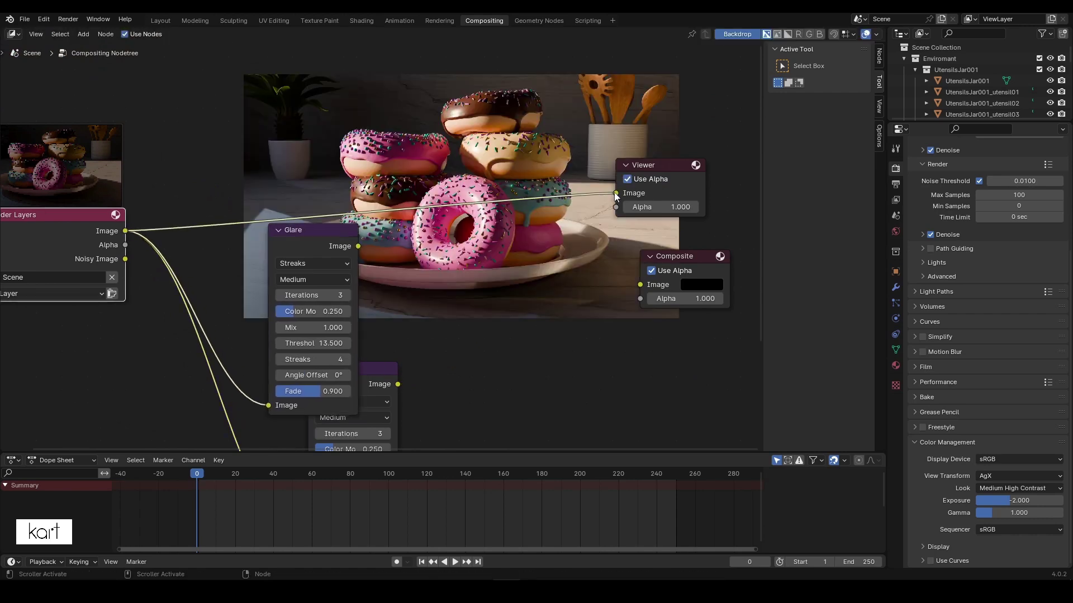
pyautogui.moveTo(502, 213); pyautogui.dragTo(454, 194, button='middle')
pyautogui.moveTo(262, 221)
pyautogui.mouseDown()
pyautogui.moveTo(413, 212)
pyautogui.moveTo(357, 168)
pyautogui.mouseUp()
pyautogui.moveTo(314, 362); pyautogui.dragTo(568, 174)
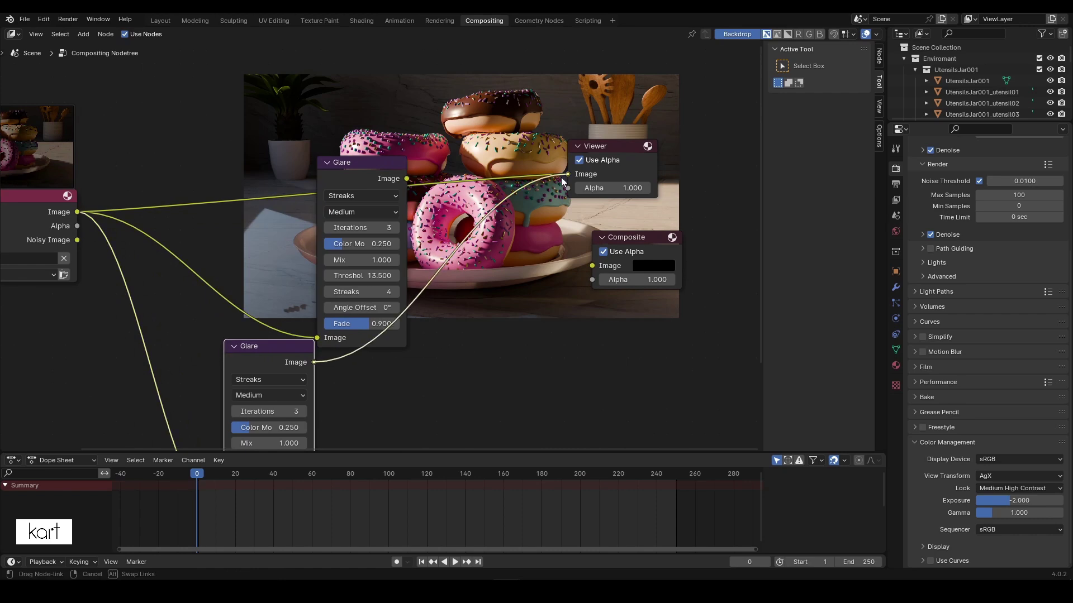
pyautogui.moveTo(380, 177); pyautogui.dragTo(291, 168)
pyautogui.moveTo(466, 387); pyautogui.dragTo(461, 398, button='middle')
pyautogui.moveTo(262, 160)
pyautogui.mouseDown()
pyautogui.moveTo(240, 145)
pyautogui.moveTo(280, 210)
pyautogui.mouseUp()
# Step: Switch the upper Glare node to Fog Glow and link its output to the Viewer
pyautogui.click(250, 180)
pyautogui.click(236, 242)
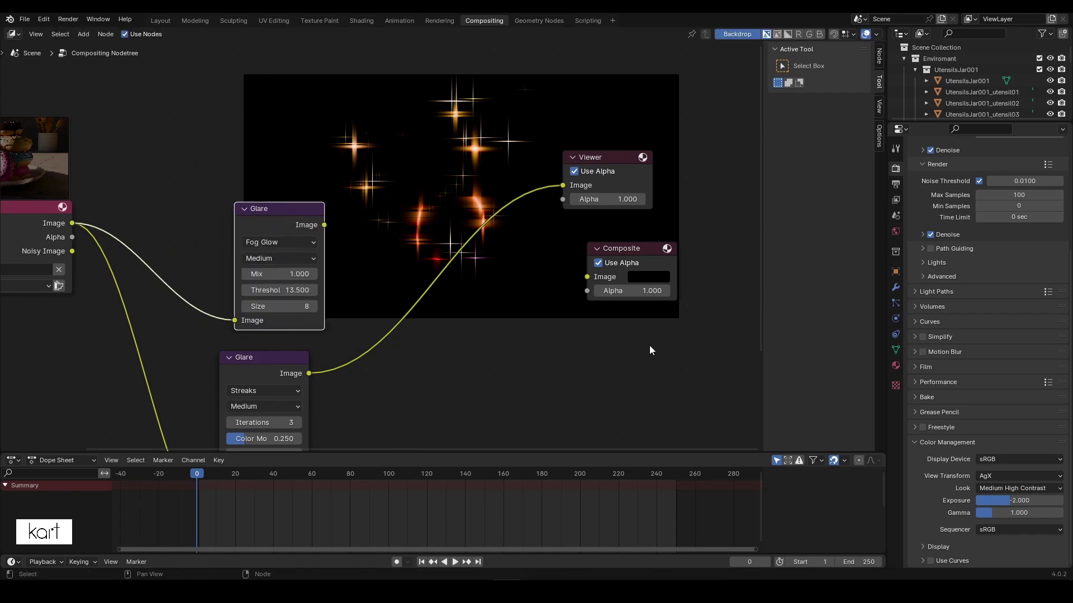
pyautogui.moveTo(620, 386); pyautogui.dragTo(593, 449, button='middle')
pyautogui.moveTo(296, 288); pyautogui.dragTo(535, 248)
# Step: Connect the Render Layers Image to the Composite node and lower the Fog Glow node
pyautogui.moveTo(440, 352)
pyautogui.mouseDown(button='middle')
pyautogui.moveTo(457, 275)
pyautogui.moveTo(470, 310)
pyautogui.mouseUp(button='middle')
pyautogui.moveTo(68, 219); pyautogui.dragTo(584, 272)
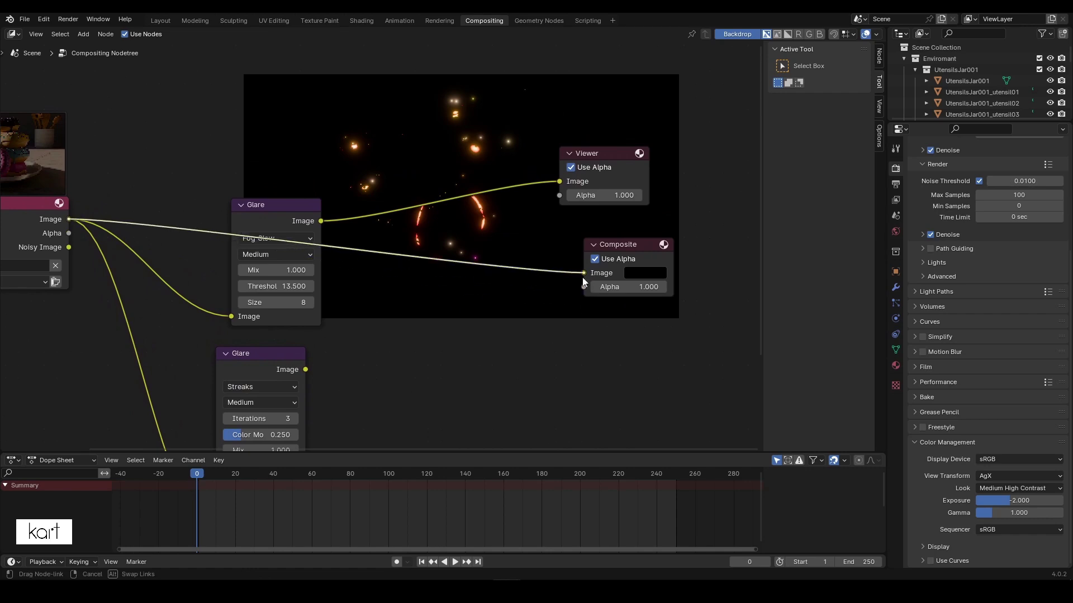
pyautogui.moveTo(274, 201)
pyautogui.mouseDown()
pyautogui.moveTo(279, 216)
pyautogui.moveTo(242, 214)
pyautogui.moveTo(262, 215)
pyautogui.mouseUp()
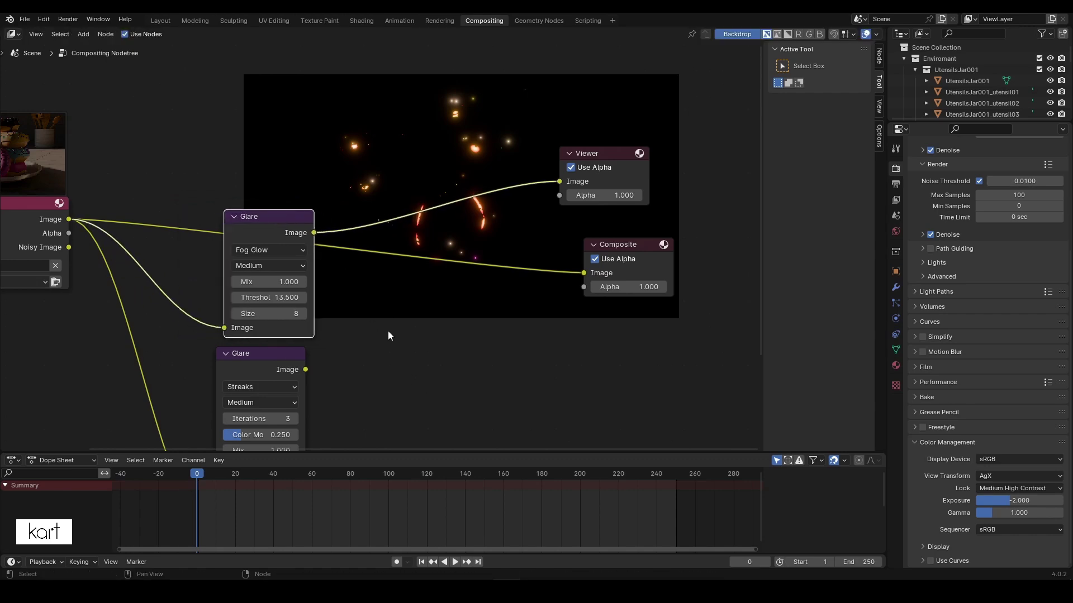
pyautogui.hotkey('shift', 'a')
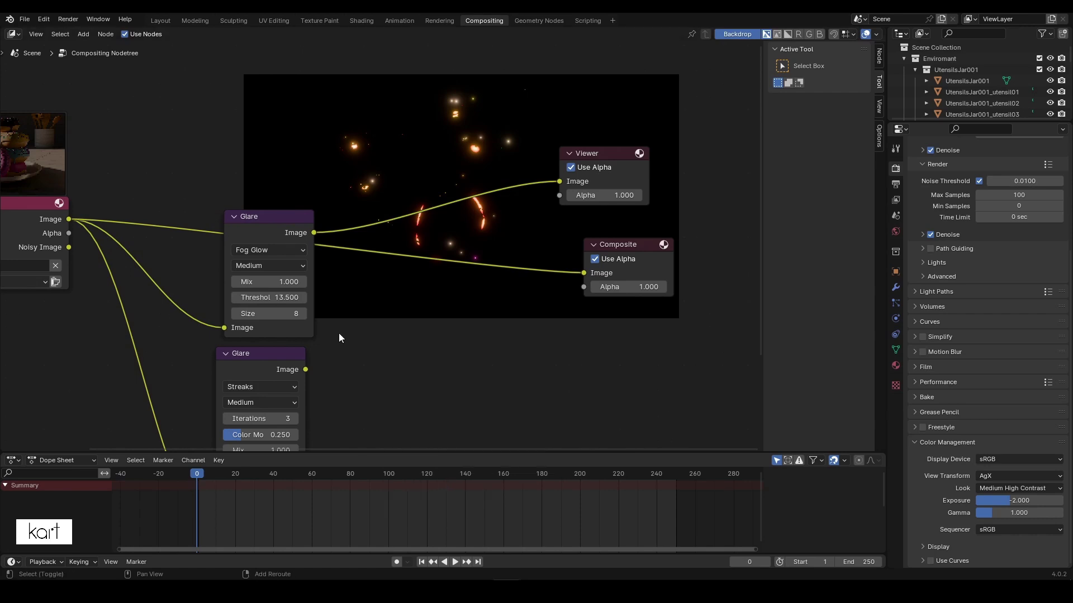
pyautogui.hotkey('shift', 'a')
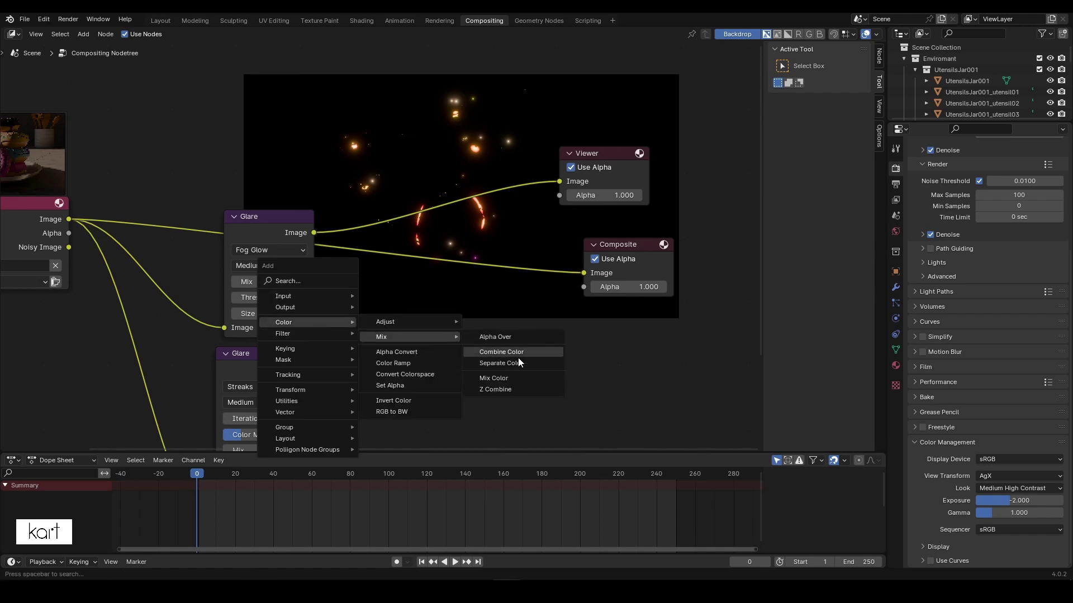
# Step: Add a Mix node in Add mode combining the Fog Glow and Streaks glare outputs
pyautogui.click(494, 378)
pyautogui.click(404, 329)
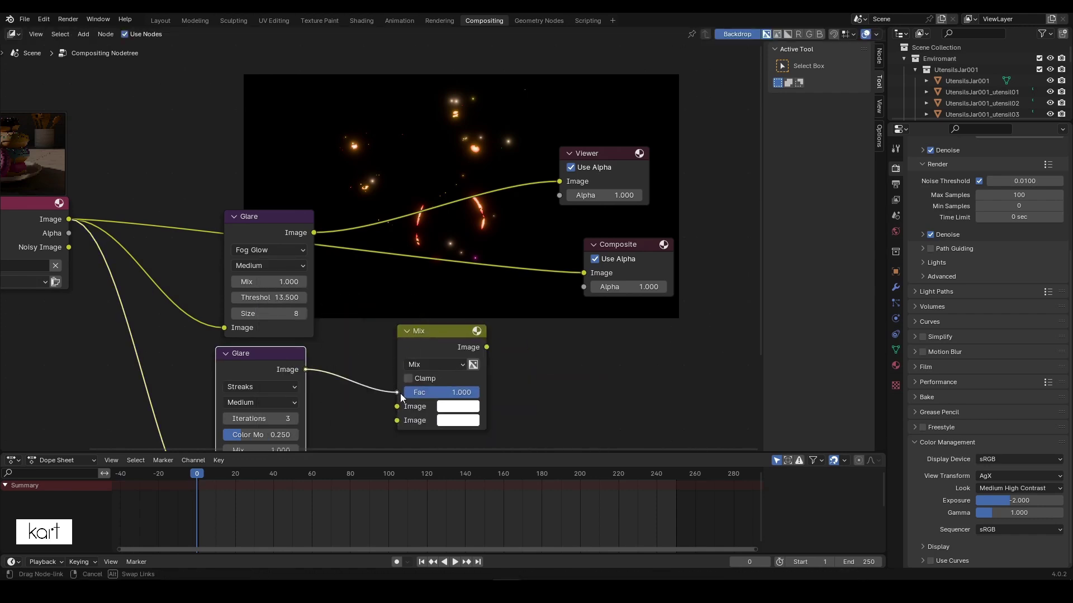
pyautogui.moveTo(306, 369)
pyautogui.mouseDown()
pyautogui.moveTo(398, 406)
pyautogui.moveTo(398, 420)
pyautogui.moveTo(314, 232)
pyautogui.mouseUp()
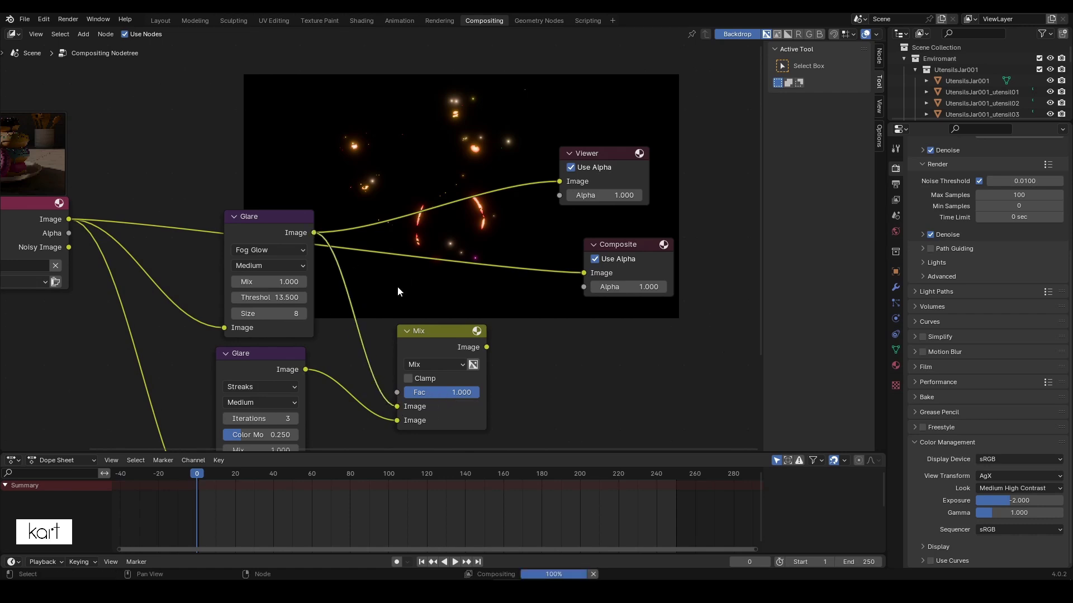
pyautogui.moveTo(414, 331); pyautogui.dragTo(445, 290)
pyautogui.moveTo(257, 353); pyautogui.dragTo(258, 370)
pyautogui.moveTo(286, 220); pyautogui.dragTo(283, 242)
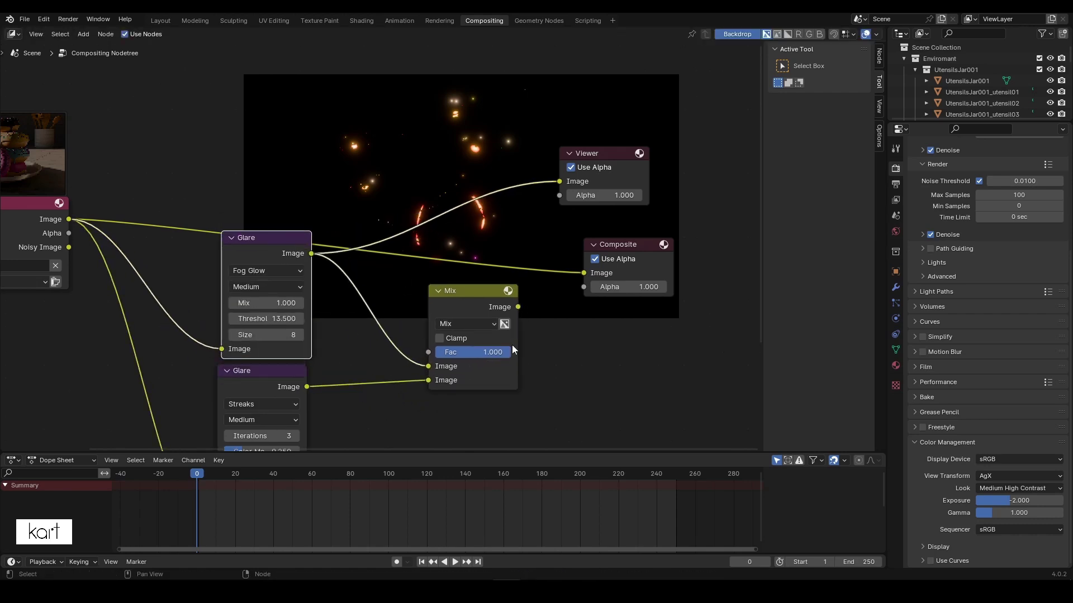
pyautogui.click(482, 326)
pyautogui.click(465, 137)
# Step: Lower the Add node's Fac to 0.233 and tidy the Glare node positions
pyautogui.moveTo(269, 246)
pyautogui.mouseDown(button='middle')
pyautogui.moveTo(291, 210)
pyautogui.moveTo(282, 239)
pyautogui.moveTo(274, 196)
pyautogui.mouseUp(button='middle')
pyautogui.moveTo(270, 195)
pyautogui.mouseDown()
pyautogui.moveTo(255, 263)
pyautogui.moveTo(245, 239)
pyautogui.mouseUp()
pyautogui.keyDown('ctrl'); pyautogui.moveTo(349, 215); pyautogui.dragTo(357, 190, button='right'); pyautogui.keyUp('ctrl')
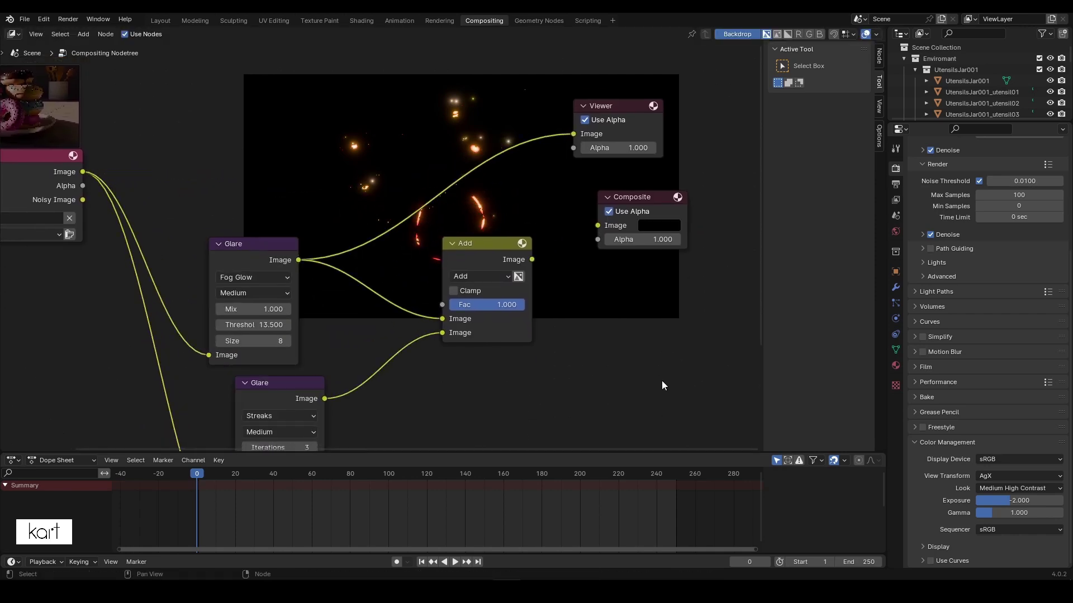
pyautogui.moveTo(492, 304); pyautogui.dragTo(458, 304)
pyautogui.scroll(-1, 591, 394)
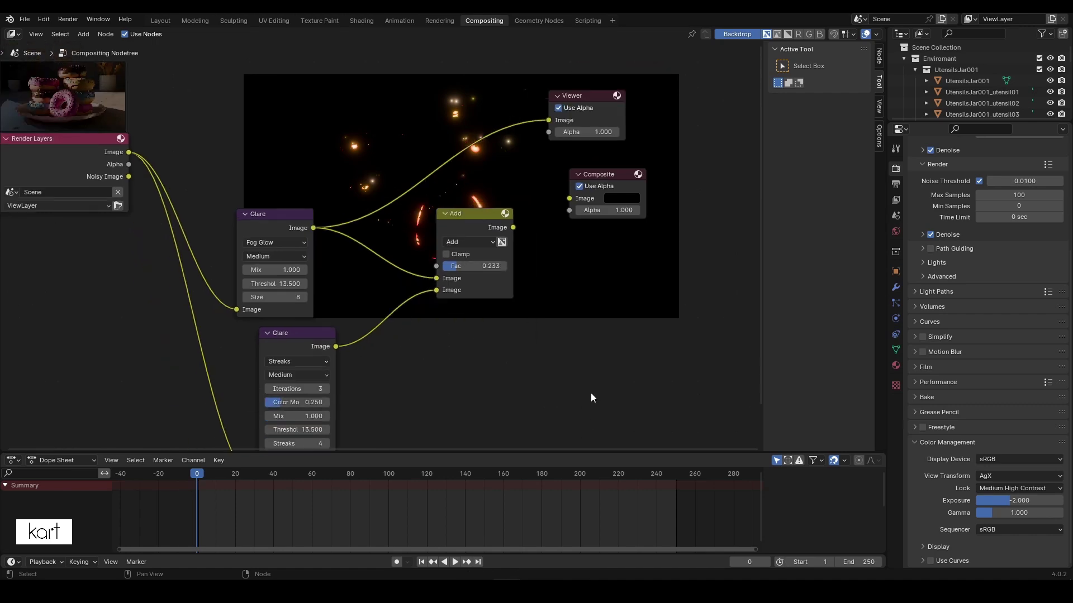
pyautogui.scroll(-3, 448, 354)
pyautogui.moveTo(449, 378); pyautogui.dragTo(451, 390, button='middle')
pyautogui.moveTo(391, 352); pyautogui.dragTo(371, 355)
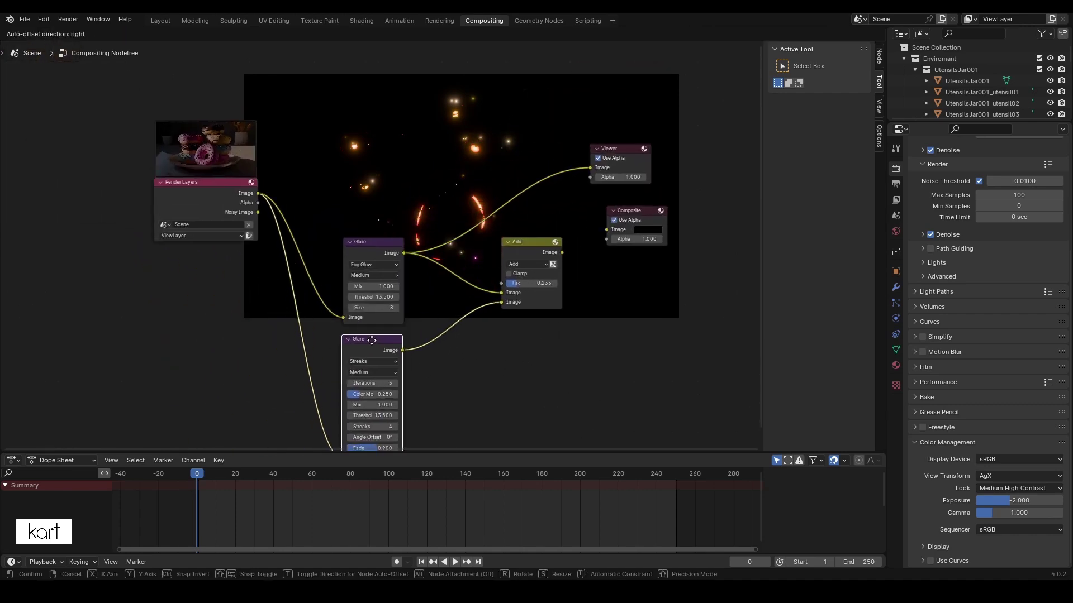
pyautogui.moveTo(374, 243); pyautogui.dragTo(389, 247)
pyautogui.scroll(3, 555, 267)
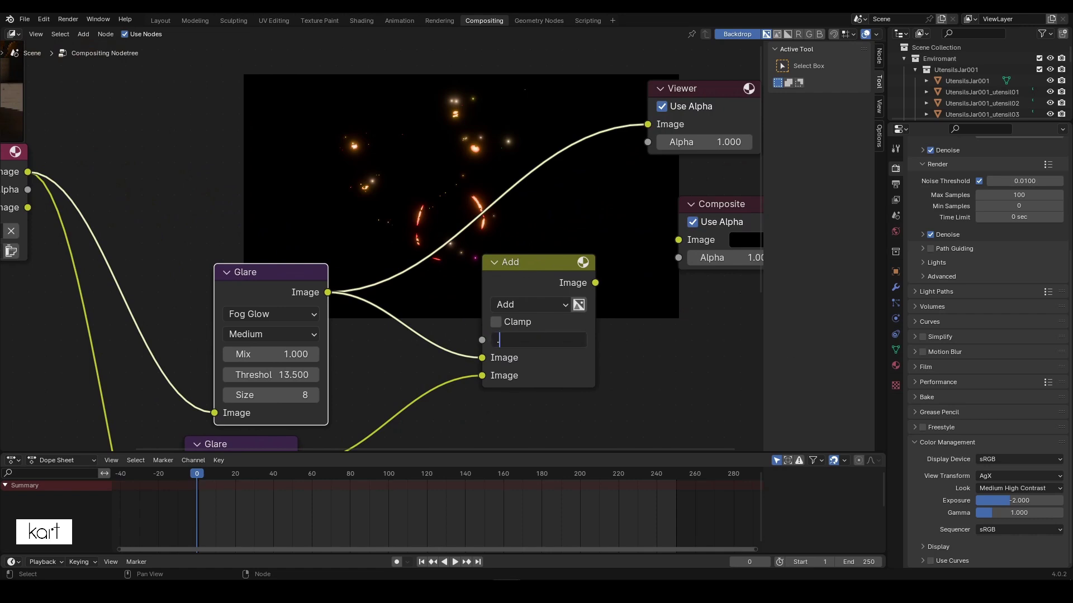
# Step: Set the Add node's Fac to 0.010 and bring Render Layers, Viewer and Composite into view
pyautogui.press('Return')
pyautogui.write('1')
pyautogui.press('Return')
pyautogui.scroll(-2, 642, 299)
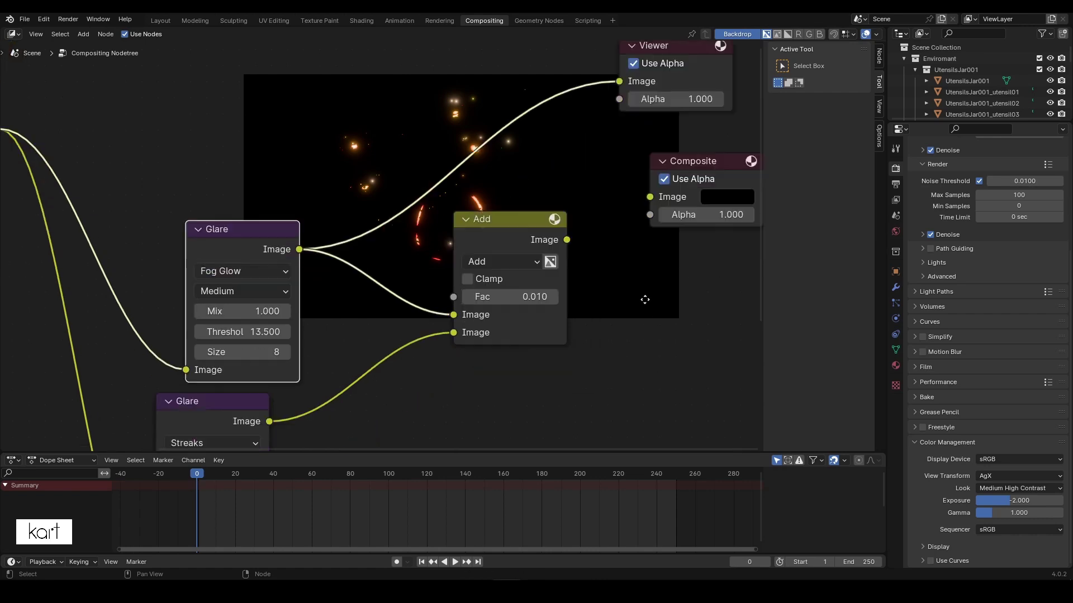
pyautogui.scroll(-2, 498, 226)
pyautogui.moveTo(499, 263)
pyautogui.mouseDown(button='middle')
pyautogui.moveTo(652, 395)
pyautogui.moveTo(702, 379)
pyautogui.mouseUp(button='middle')
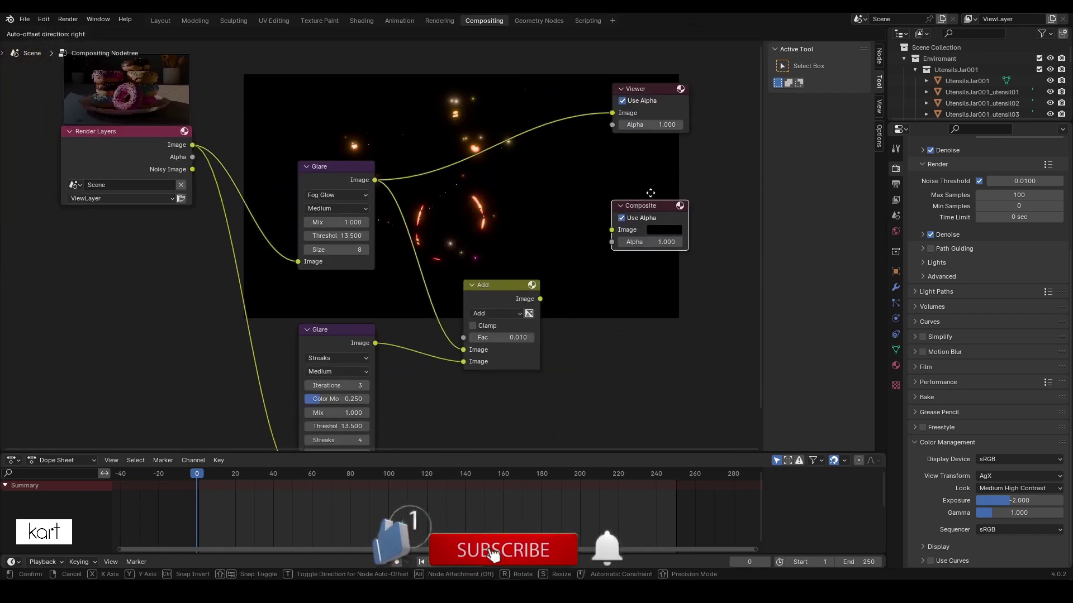
pyautogui.keyDown('shift'); pyautogui.scroll(-5, 742, 377); pyautogui.keyUp('shift')
pyautogui.moveTo(742, 377); pyautogui.dragTo(759, 170)
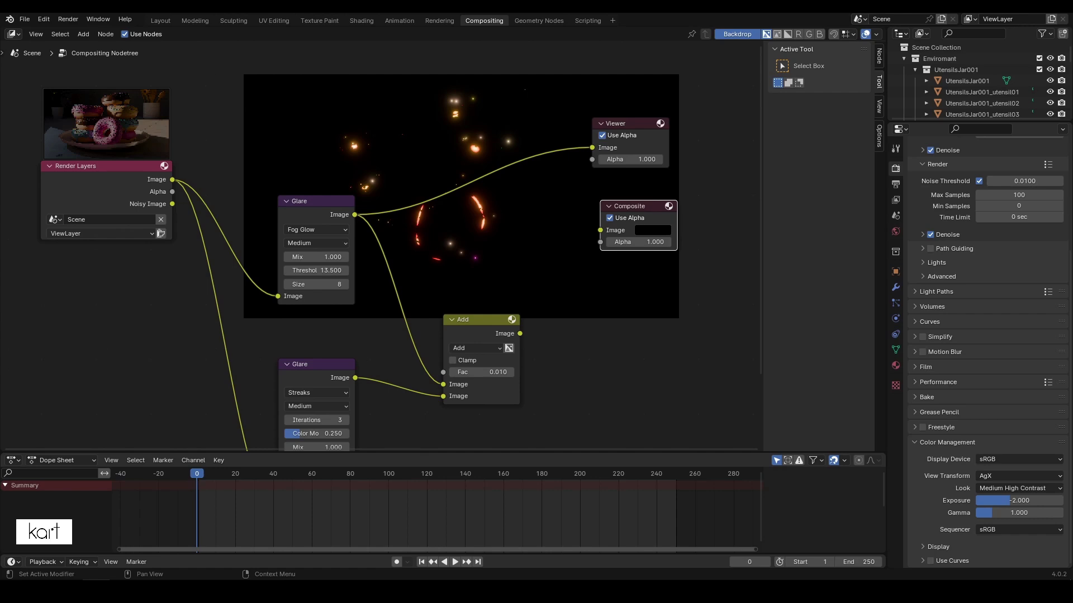
# Step: Duplicate the Add node and connect the copy's output to the Composite node
pyautogui.hotkey('ctrl', 'z')
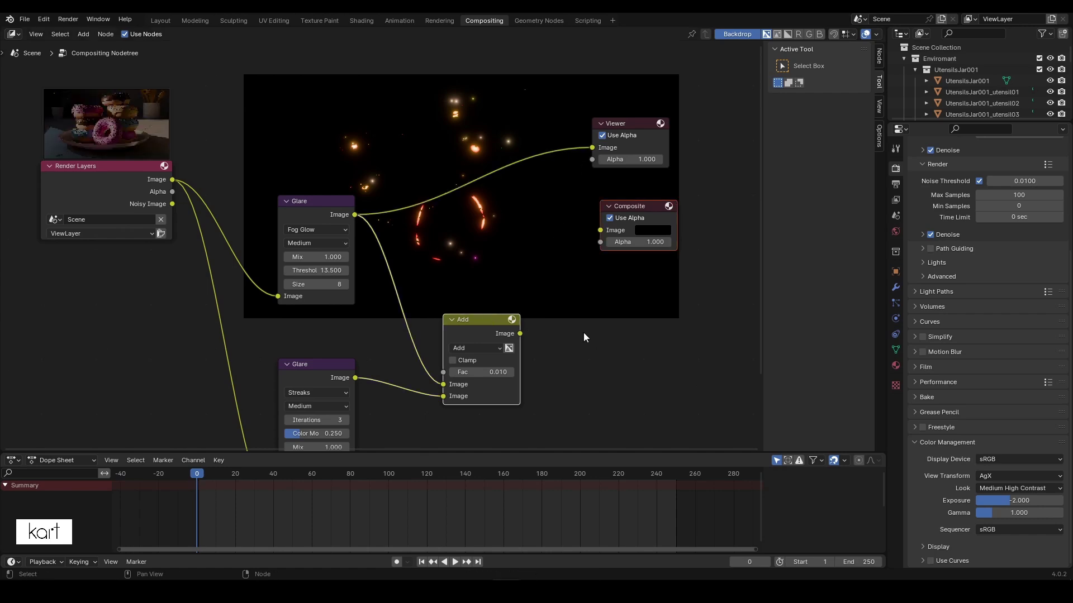
pyautogui.click(471, 319)
pyautogui.hotkey('shift', 'd')
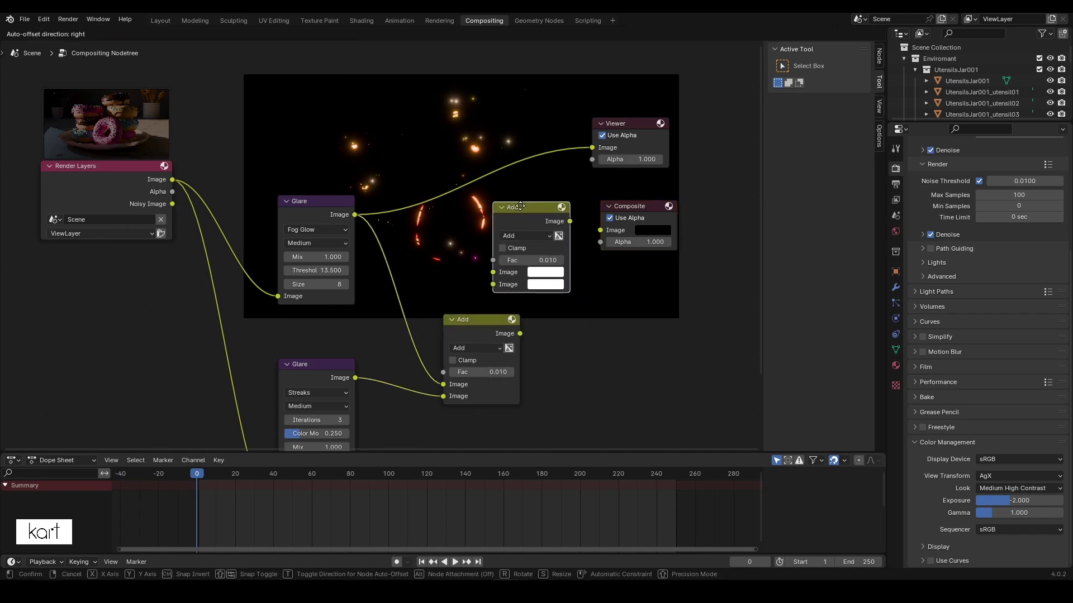
pyautogui.click(515, 206)
pyautogui.moveTo(571, 296); pyautogui.dragTo(550, 350, button='middle')
pyautogui.moveTo(550, 276); pyautogui.dragTo(580, 284)
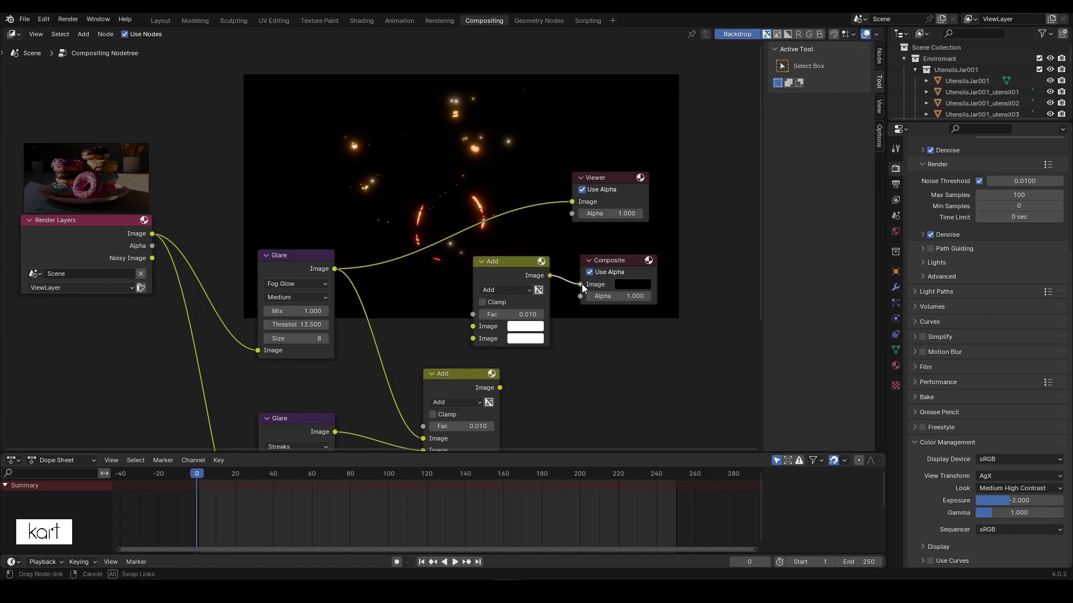
pyautogui.moveTo(615, 377); pyautogui.dragTo(652, 307, button='middle')
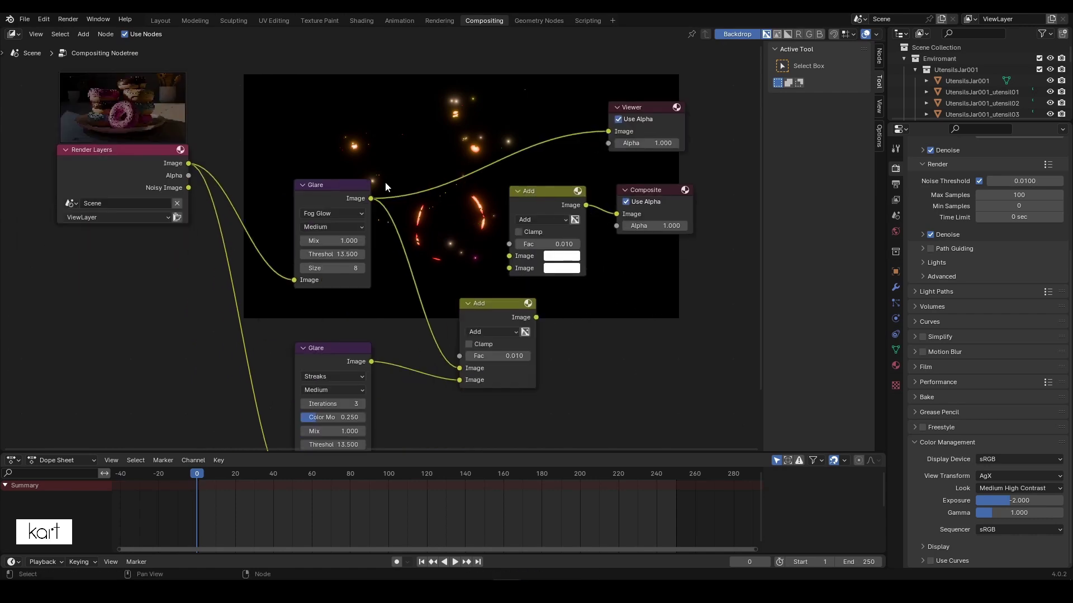
# Step: Point the Viewer at the new Add node and rearrange the Add and Fog Glow nodes
pyautogui.moveTo(608, 131); pyautogui.dragTo(585, 207)
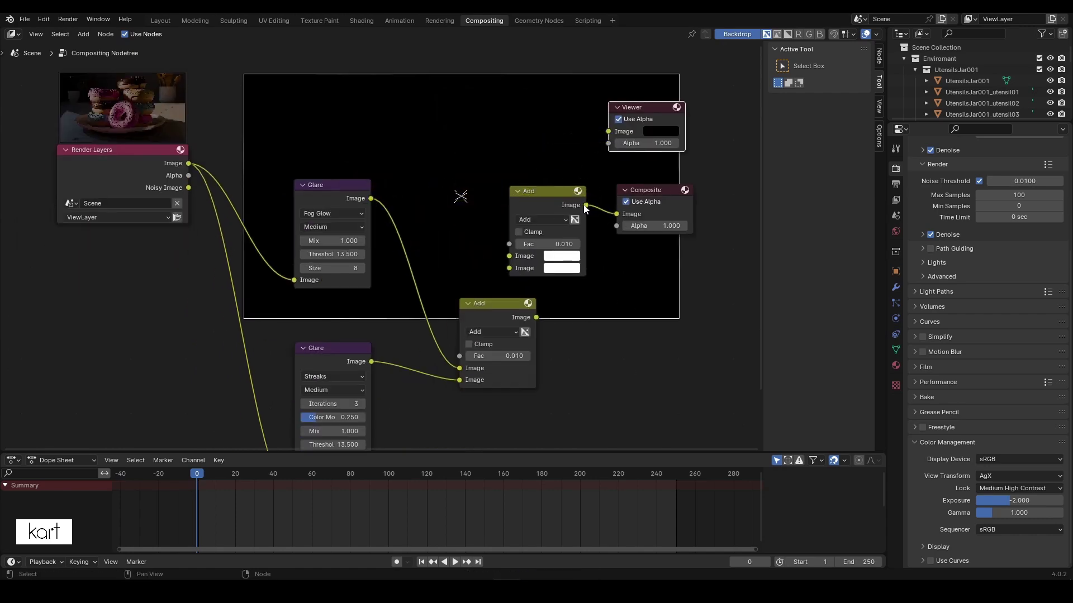
pyautogui.moveTo(609, 133); pyautogui.dragTo(585, 205)
pyautogui.moveTo(622, 310); pyautogui.dragTo(653, 300, button='middle')
pyautogui.moveTo(569, 186)
pyautogui.mouseDown()
pyautogui.moveTo(570, 250)
pyautogui.moveTo(575, 168)
pyautogui.mouseUp()
pyautogui.moveTo(525, 294); pyautogui.dragTo(498, 318)
pyautogui.moveTo(363, 174); pyautogui.dragTo(338, 220)
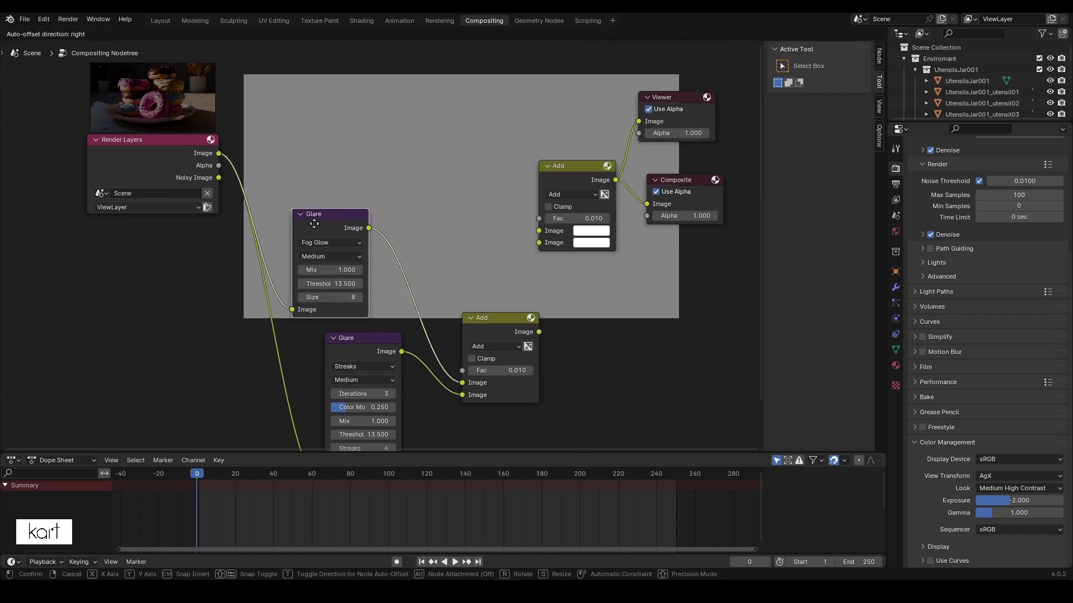
pyautogui.moveTo(425, 391); pyautogui.dragTo(403, 307, button='middle')
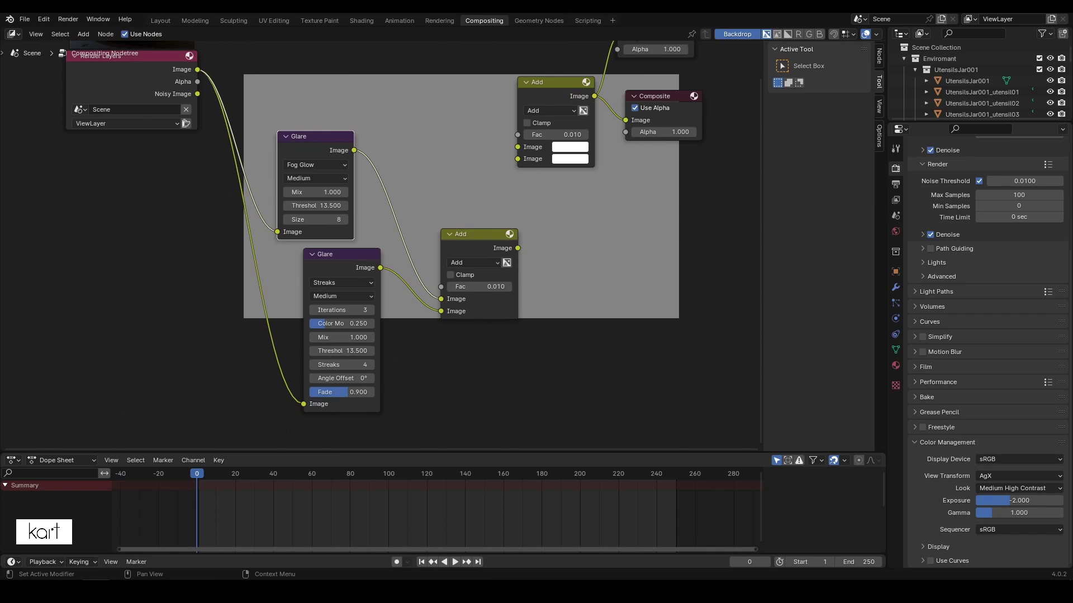
# Step: Feed the Render Layers image and the combined glare into the final Add node
pyautogui.moveTo(201, 71); pyautogui.dragTo(196, 148, button='middle')
pyautogui.moveTo(193, 147); pyautogui.dragTo(512, 225)
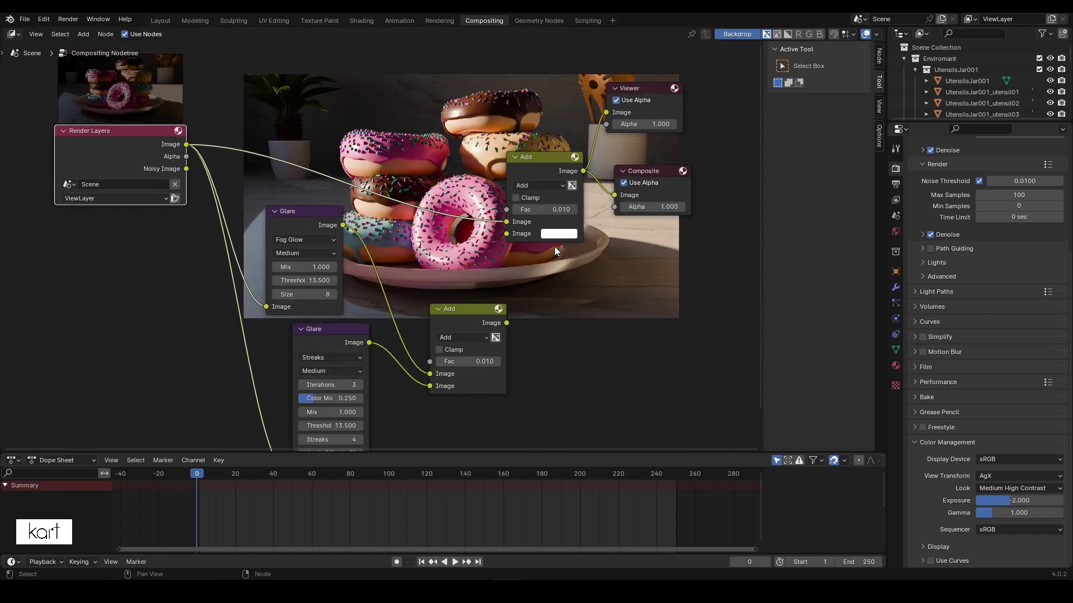
pyautogui.moveTo(554, 246); pyautogui.dragTo(535, 271, button='middle')
pyautogui.moveTo(492, 357)
pyautogui.mouseDown()
pyautogui.moveTo(477, 342)
pyautogui.moveTo(494, 261)
pyautogui.mouseUp()
pyautogui.scroll(2, 362, 160)
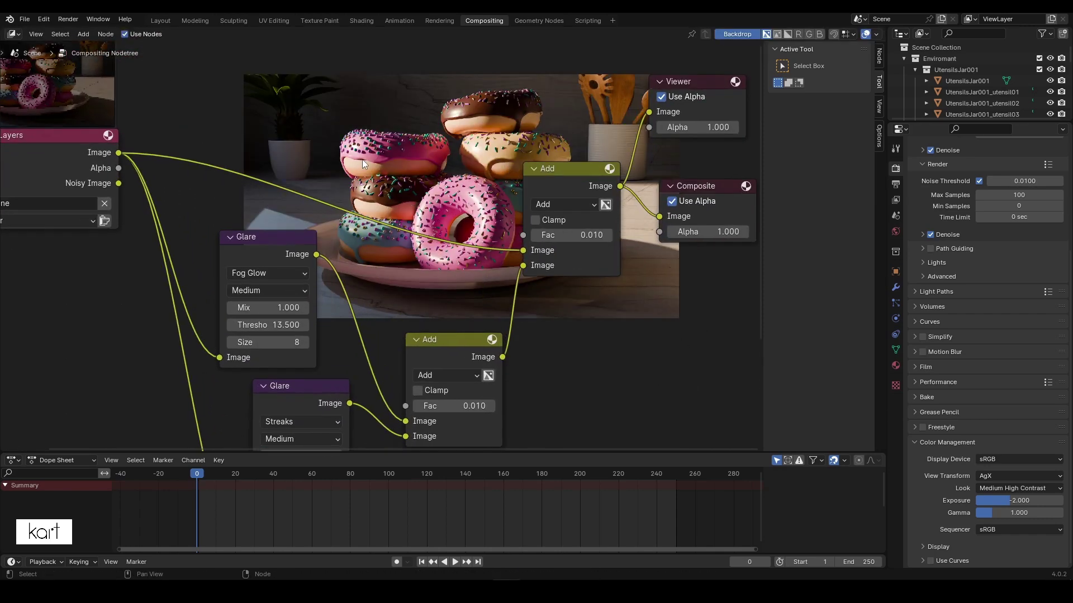
pyautogui.scroll(-3, 366, 190)
# Step: Reposition the Streaks glare, final Add and Fog Glow nodes
pyautogui.moveTo(298, 339); pyautogui.dragTo(274, 337)
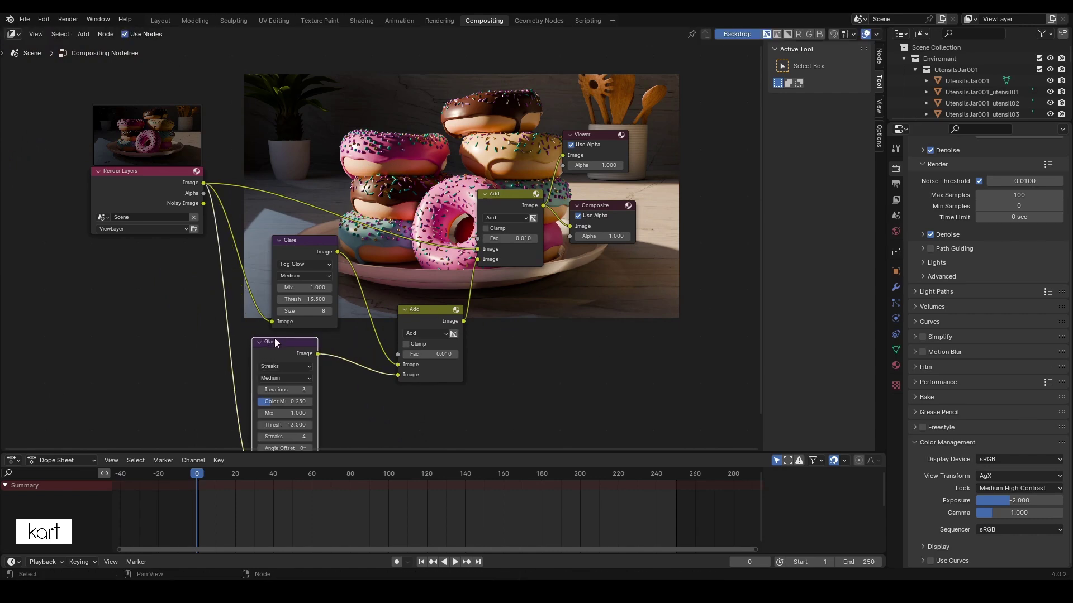
pyautogui.moveTo(302, 423); pyautogui.dragTo(280, 423)
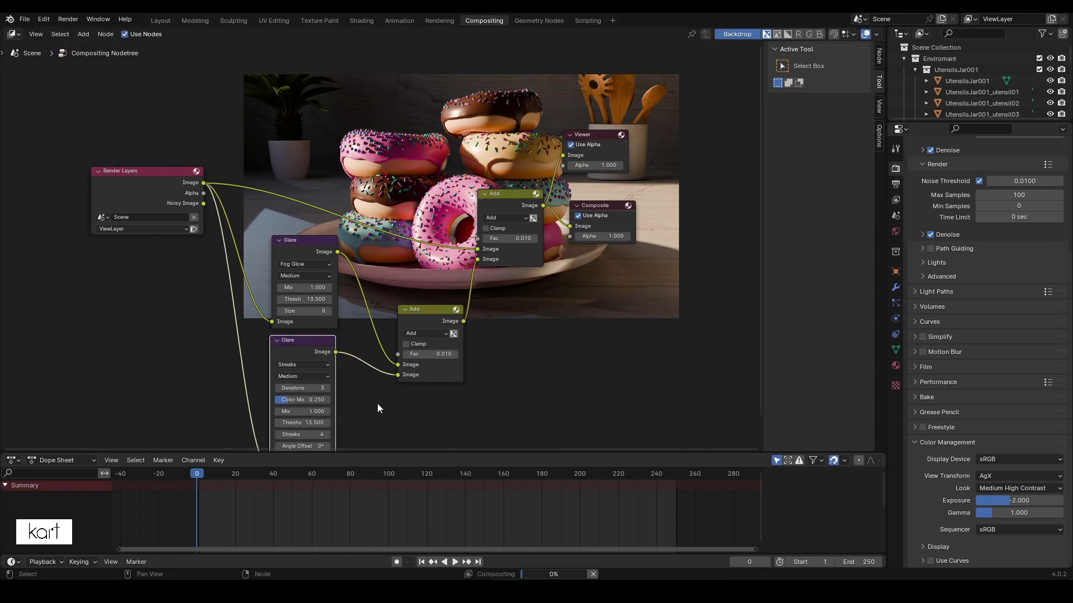
pyautogui.scroll(1, 378, 403)
pyautogui.moveTo(511, 191); pyautogui.dragTo(526, 204)
pyautogui.moveTo(273, 233); pyautogui.dragTo(263, 225)
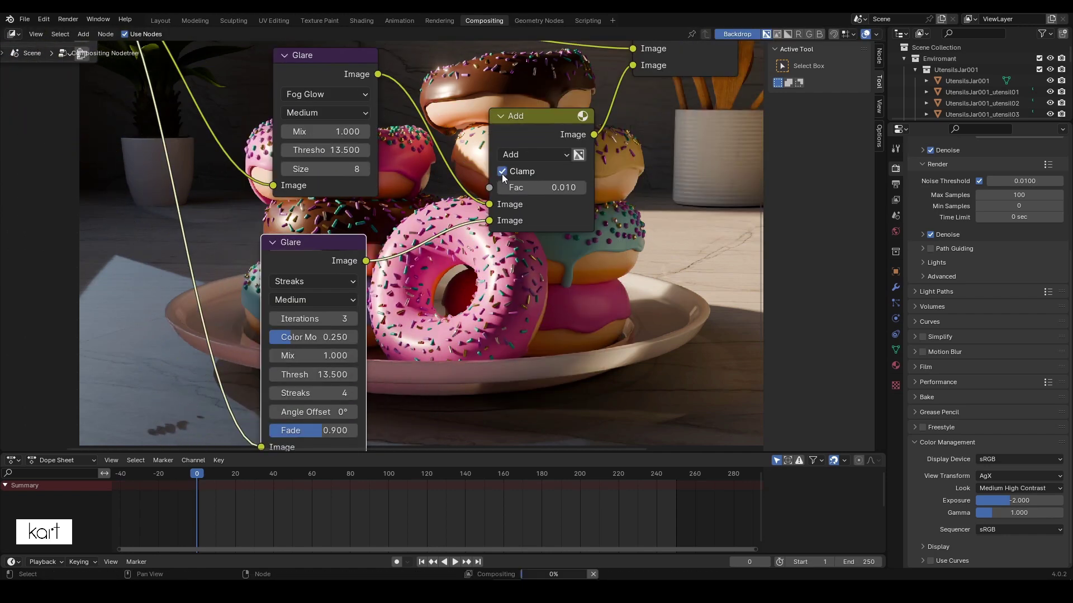
# Step: Set the final Add factor to 0.242, Fog Glow size 9 and Streaks threshold 13.500
pyautogui.moveTo(505, 188); pyautogui.dragTo(580, 274)
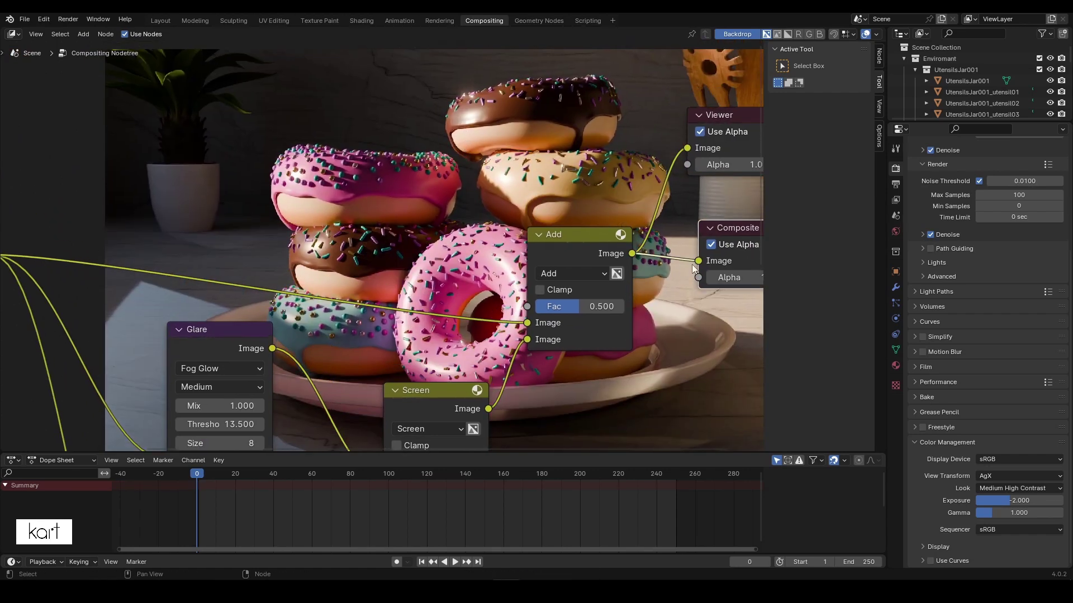
pyautogui.rightClick(640, 255)
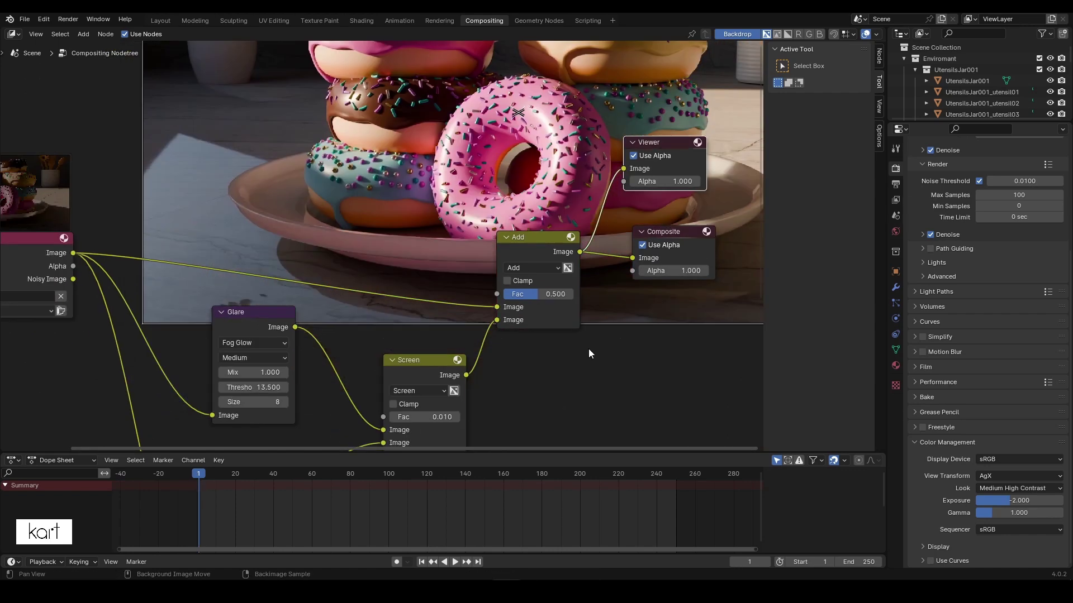
pyautogui.moveTo(441, 354); pyautogui.dragTo(444, 278, button='middle')
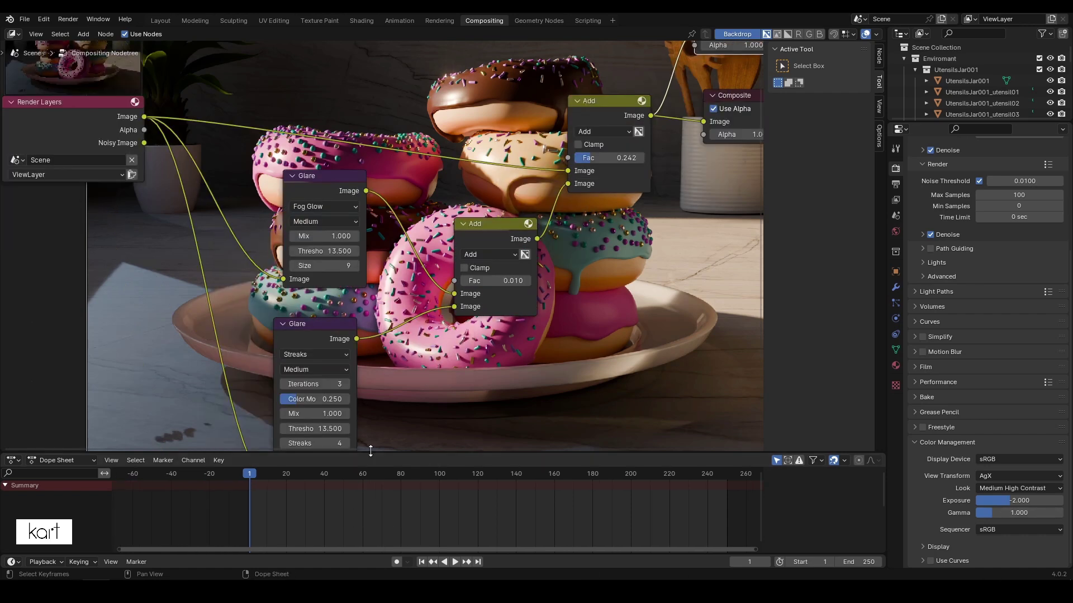
# Step: Make the lower Dope Sheet editor taller and expand its Summary channel
pyautogui.moveTo(370, 451); pyautogui.dragTo(302, 384)
pyautogui.click(9, 416)
pyautogui.click(112, 392)
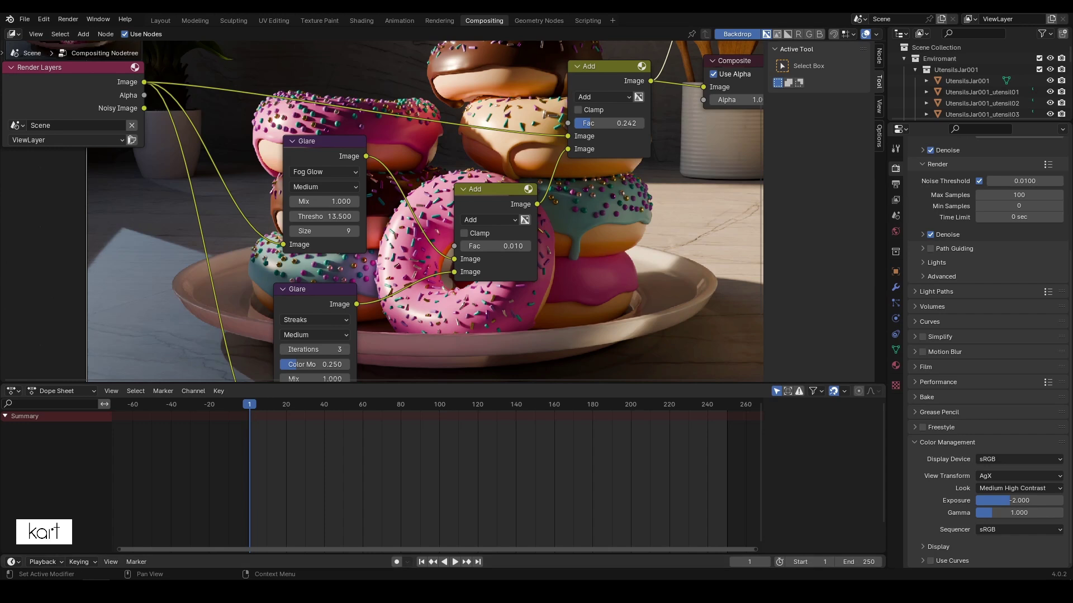
pyautogui.click(74, 391)
# Step: Turn the lower editor into a camera-view 3D Viewport with Rendered shading and Compositor Always
pyautogui.click(11, 390)
pyautogui.click(34, 421)
pyautogui.click(874, 491)
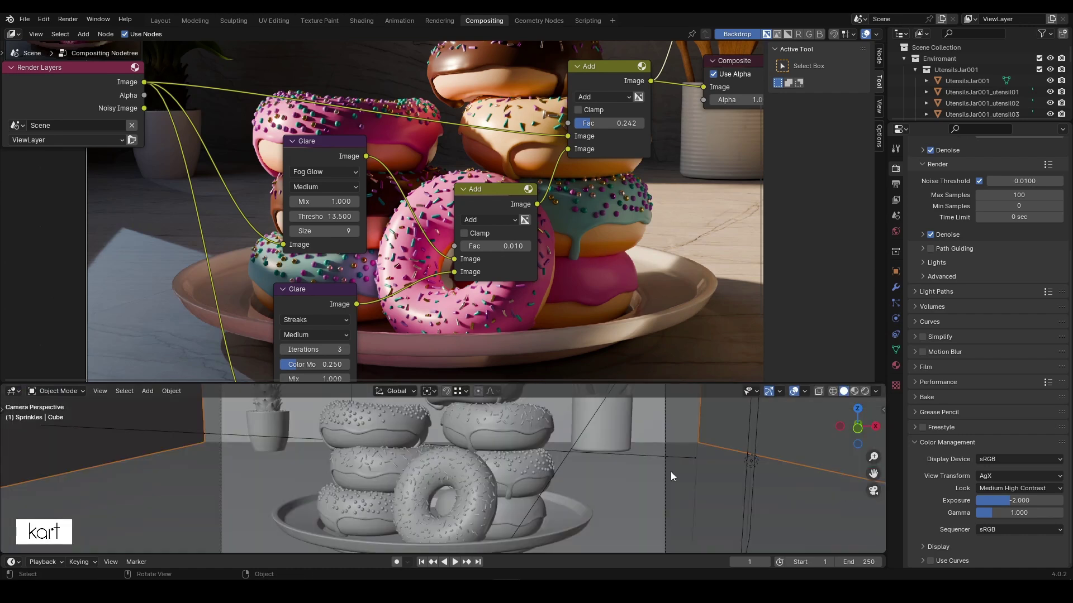
pyautogui.moveTo(592, 382); pyautogui.dragTo(592, 281)
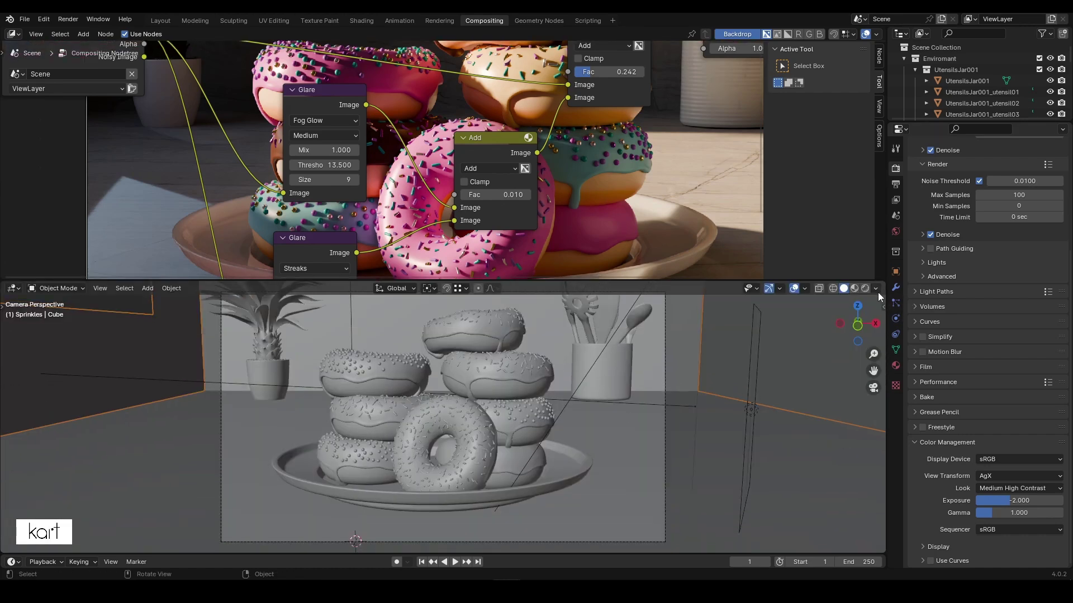
pyautogui.click(865, 288)
pyautogui.click(861, 289)
pyautogui.click(909, 462)
# Step: Orbit around the donut stack for a close look, then return to the camera view
pyautogui.press('KP_0')
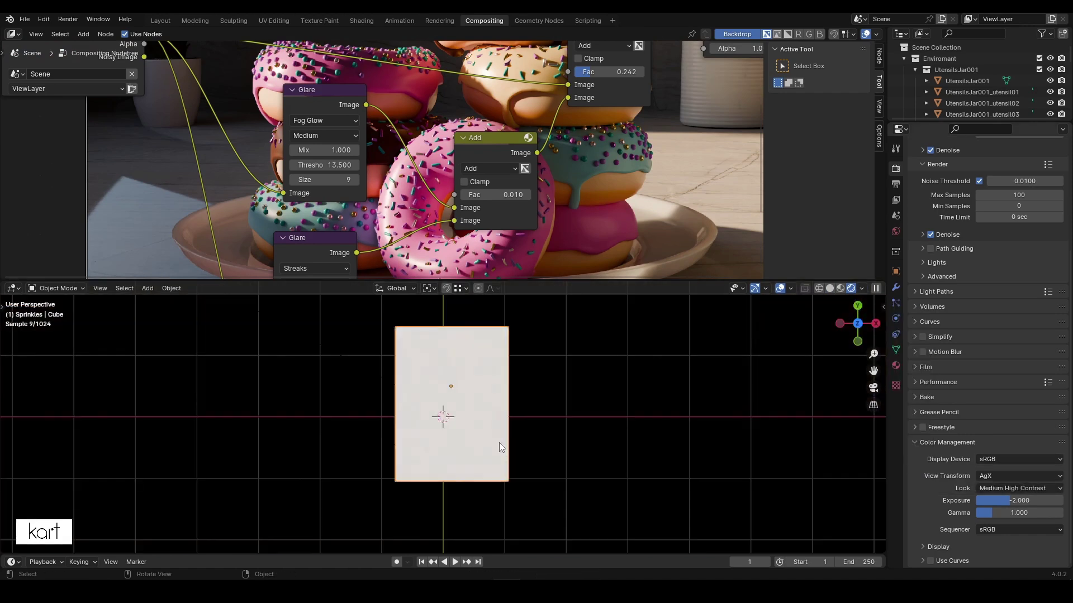
pyautogui.moveTo(875, 398)
pyautogui.mouseDown(button='middle')
pyautogui.moveTo(537, 413)
pyautogui.moveTo(478, 395)
pyautogui.moveTo(531, 344)
pyautogui.moveTo(501, 377)
pyautogui.mouseUp(button='middle')
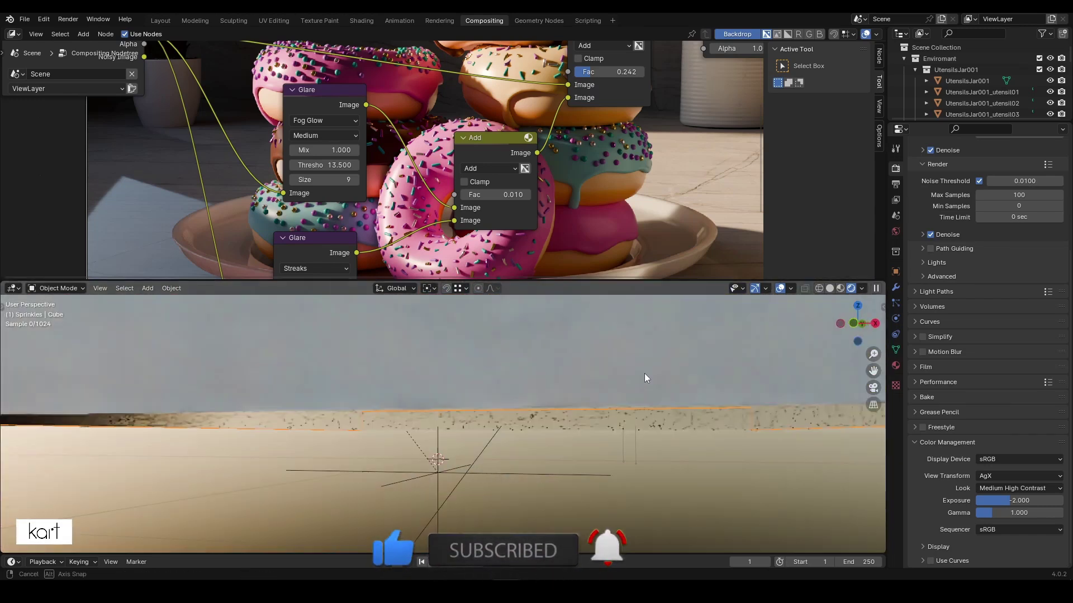
pyautogui.moveTo(645, 373); pyautogui.dragTo(726, 358, button='middle')
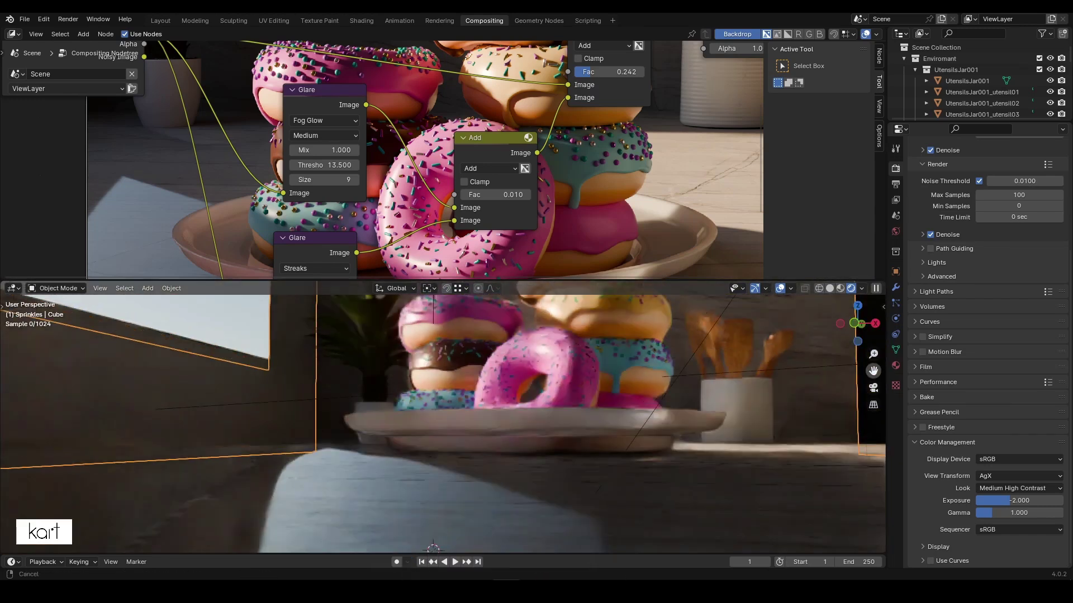
pyautogui.moveTo(637, 387)
pyautogui.mouseDown(button='middle')
pyautogui.moveTo(653, 417)
pyautogui.moveTo(831, 401)
pyautogui.mouseUp(button='middle')
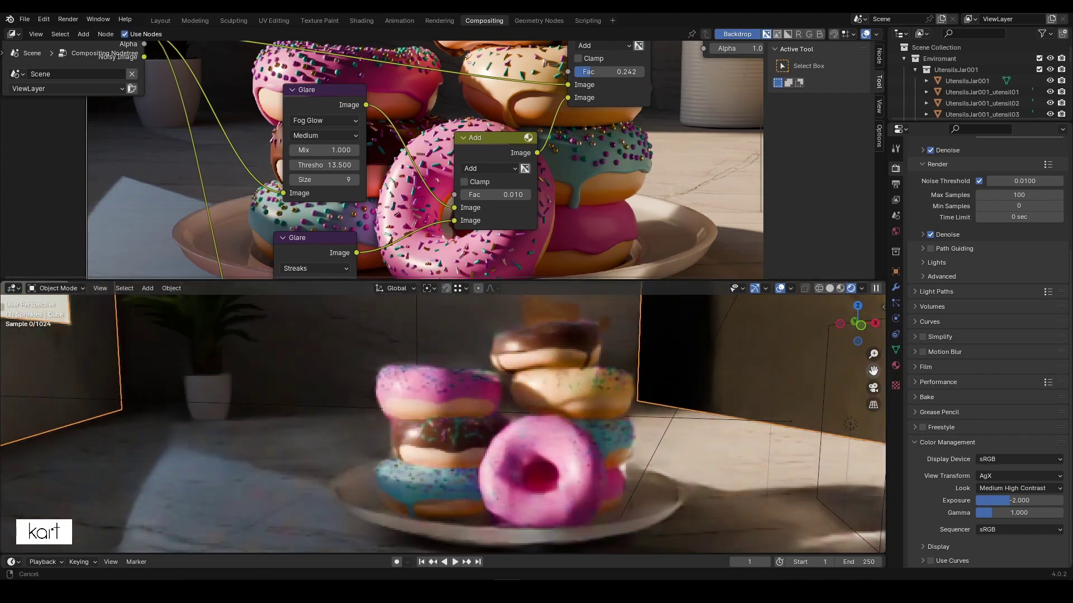
pyautogui.moveTo(639, 481)
pyautogui.mouseDown(button='middle')
pyautogui.moveTo(622, 468)
pyautogui.moveTo(659, 465)
pyautogui.mouseUp(button='middle')
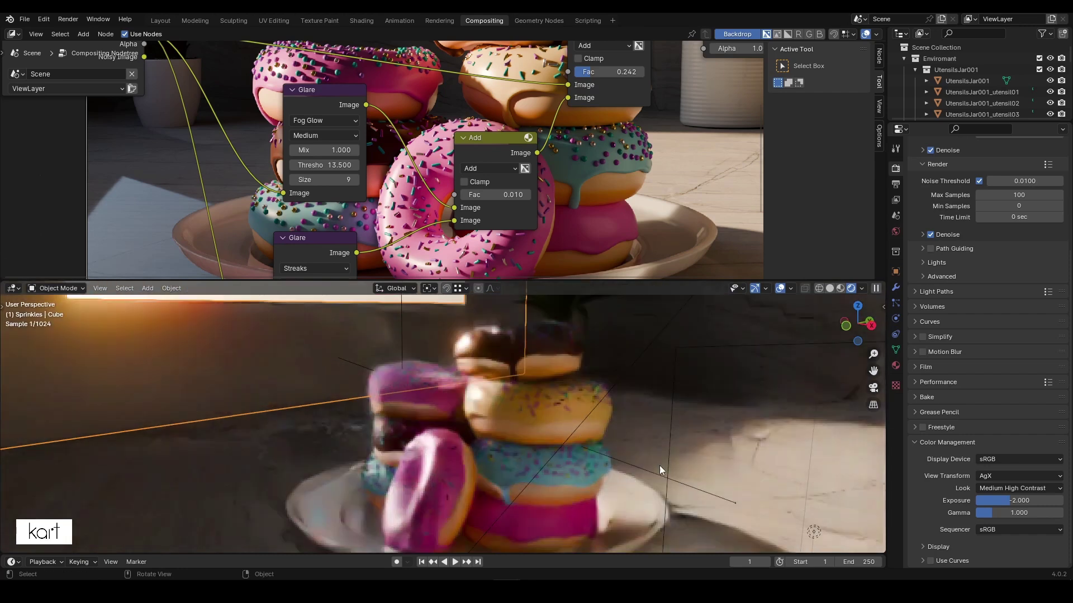
pyautogui.press('KP_0')
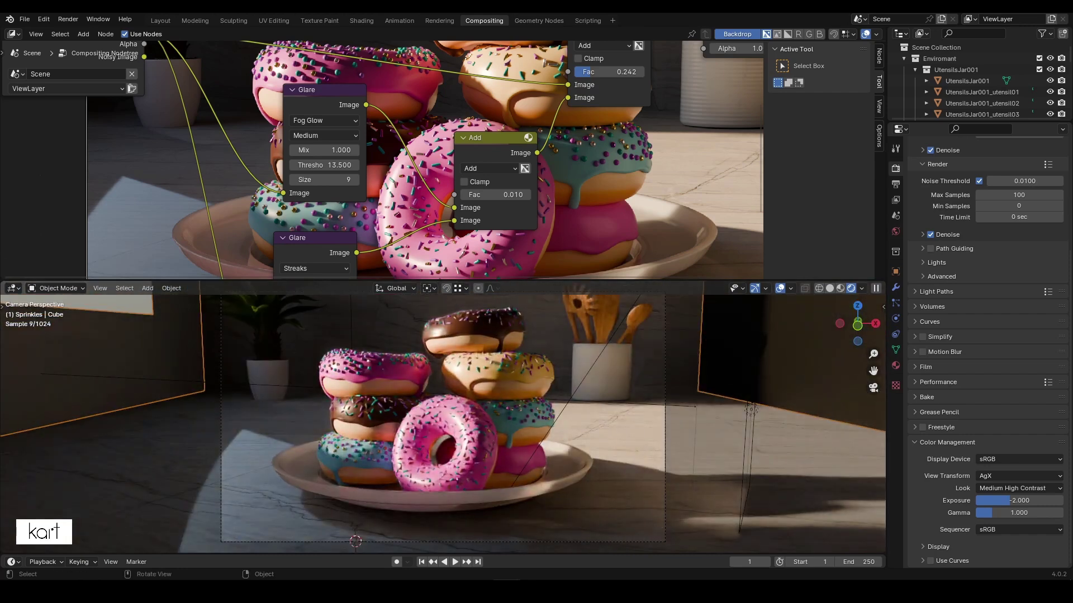
pyautogui.moveTo(378, 252); pyautogui.dragTo(395, 177, button='middle')
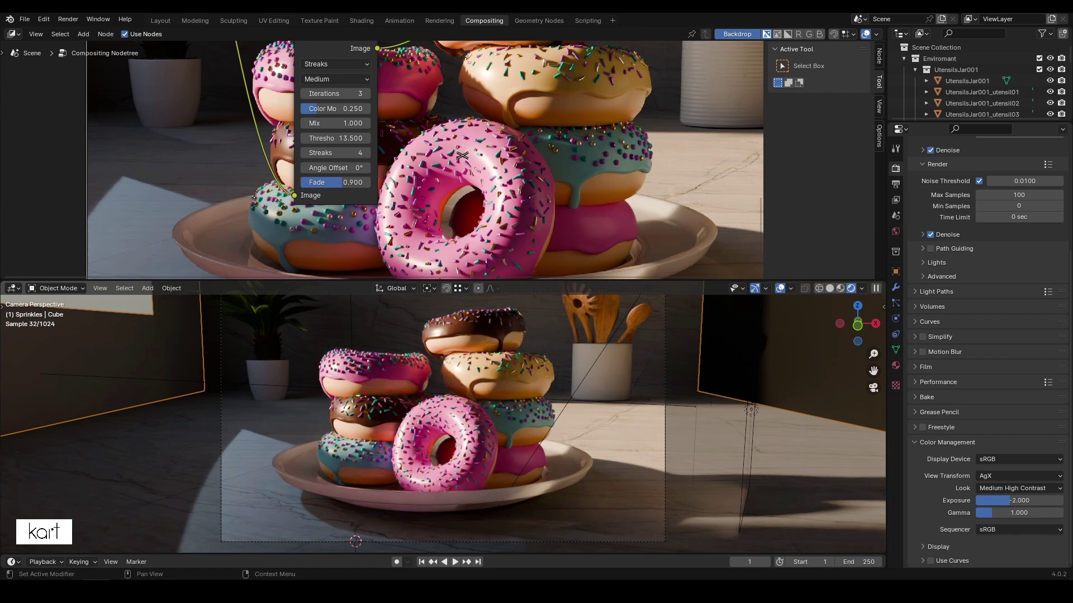
# Step: Select the plate and plant pot, then frame the whole compositor node tree
pyautogui.click(261, 428)
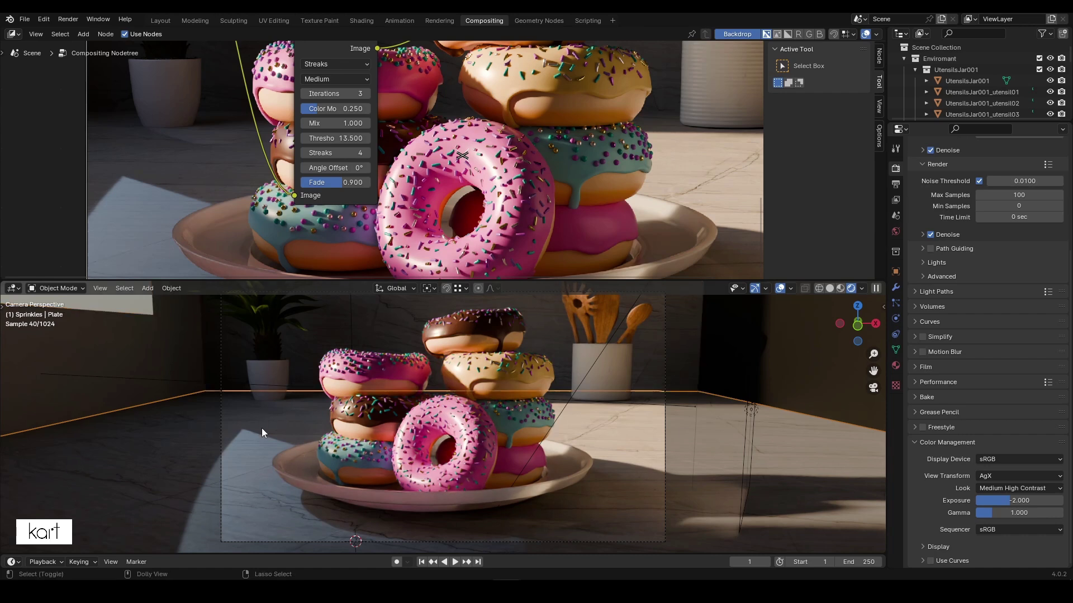
pyautogui.click(261, 428)
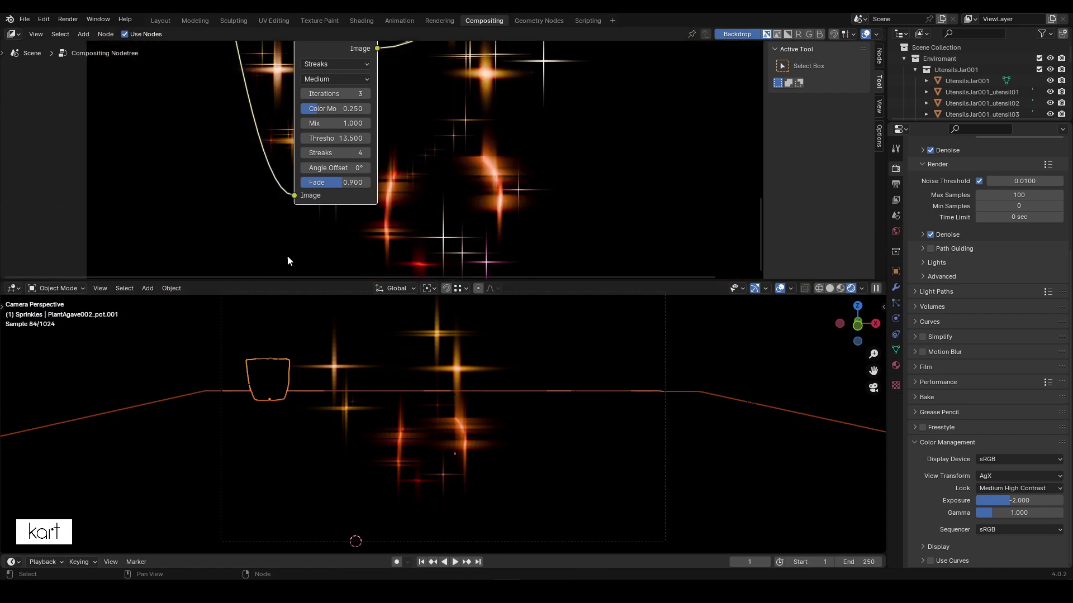
pyautogui.scroll(-3, 262, 229)
pyautogui.moveTo(482, 217)
pyautogui.mouseDown(button='middle')
pyautogui.moveTo(590, 167)
pyautogui.moveTo(580, 165)
pyautogui.mouseUp(button='middle')
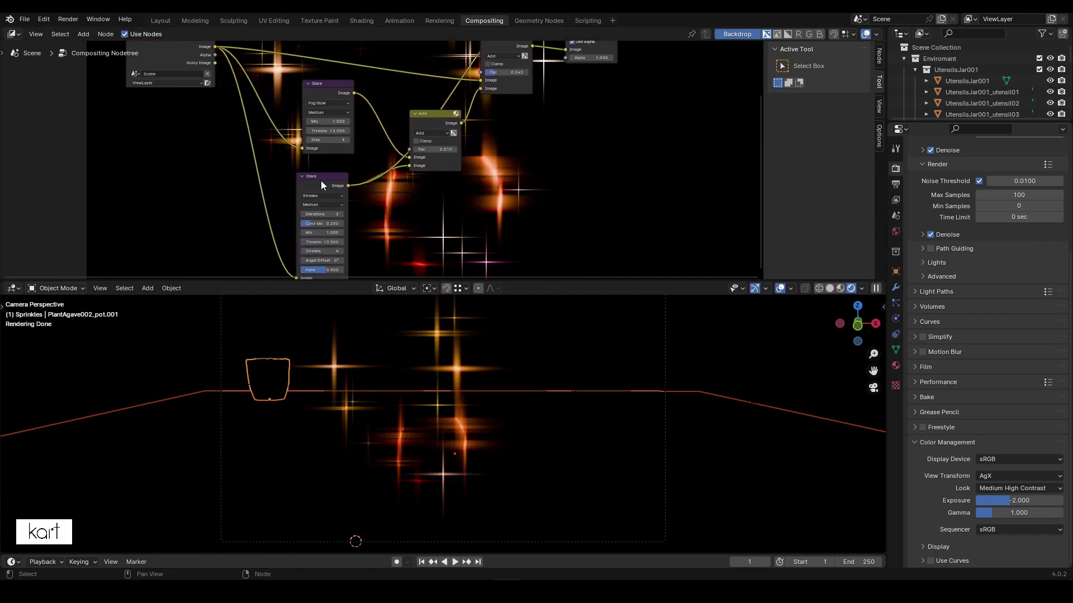
pyautogui.moveTo(321, 184); pyautogui.dragTo(342, 180, button='middle')
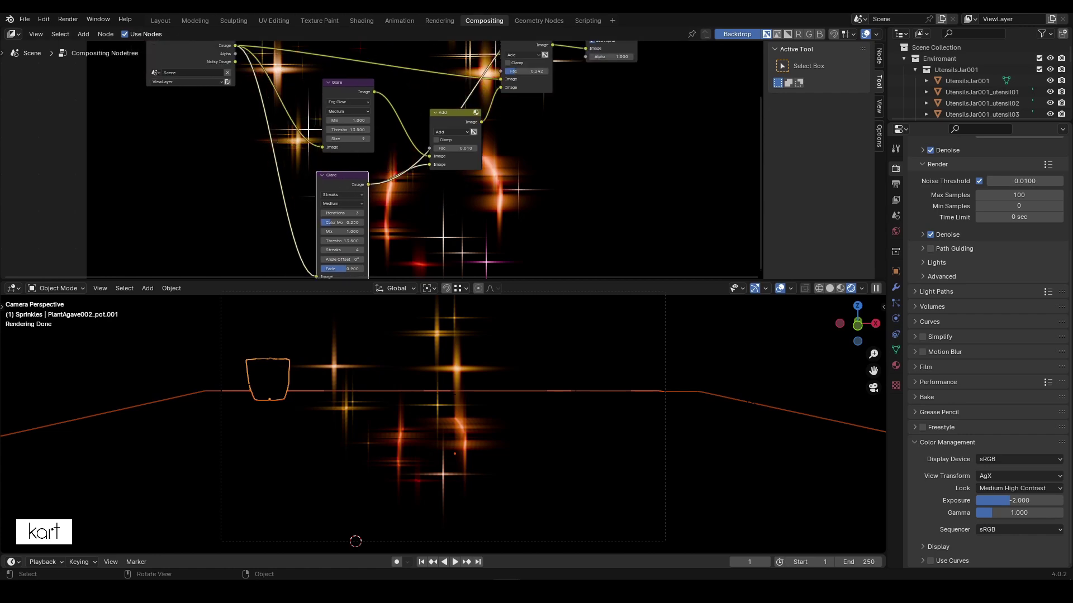
# Step: Orbit the viewport away from the camera and toggle the camera view on and off
pyautogui.scroll(-3, 492, 431)
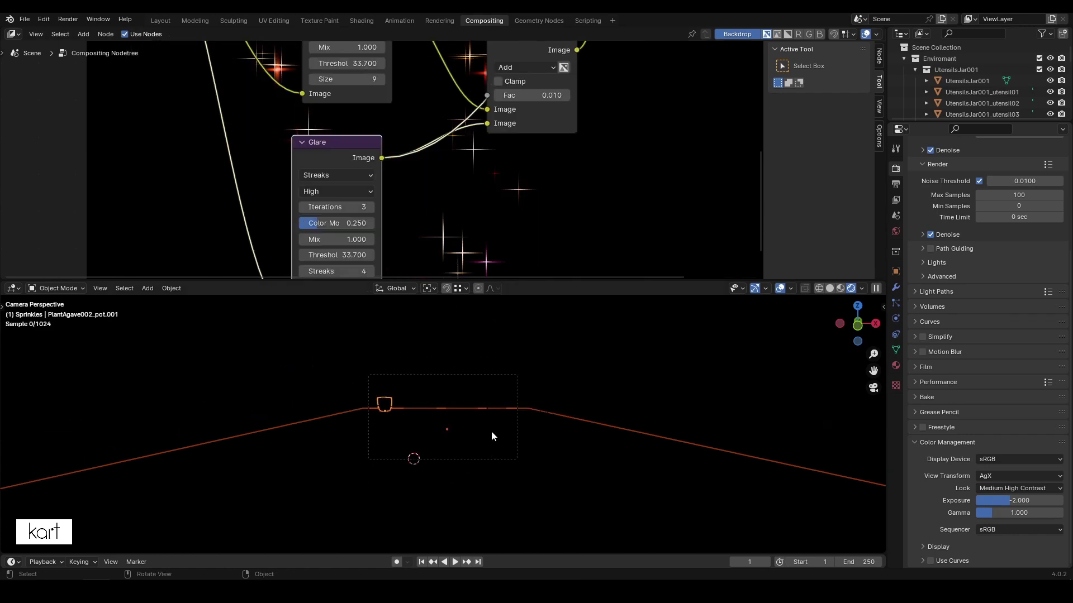
pyautogui.moveTo(491, 428); pyautogui.dragTo(492, 462, button='middle')
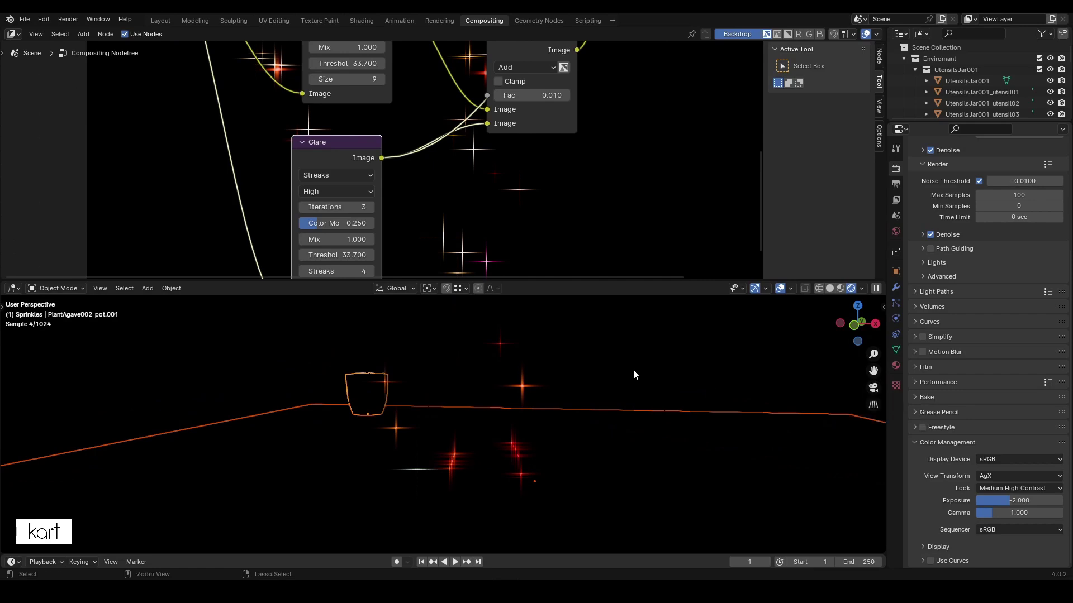
pyautogui.scroll(-1, 351, 147)
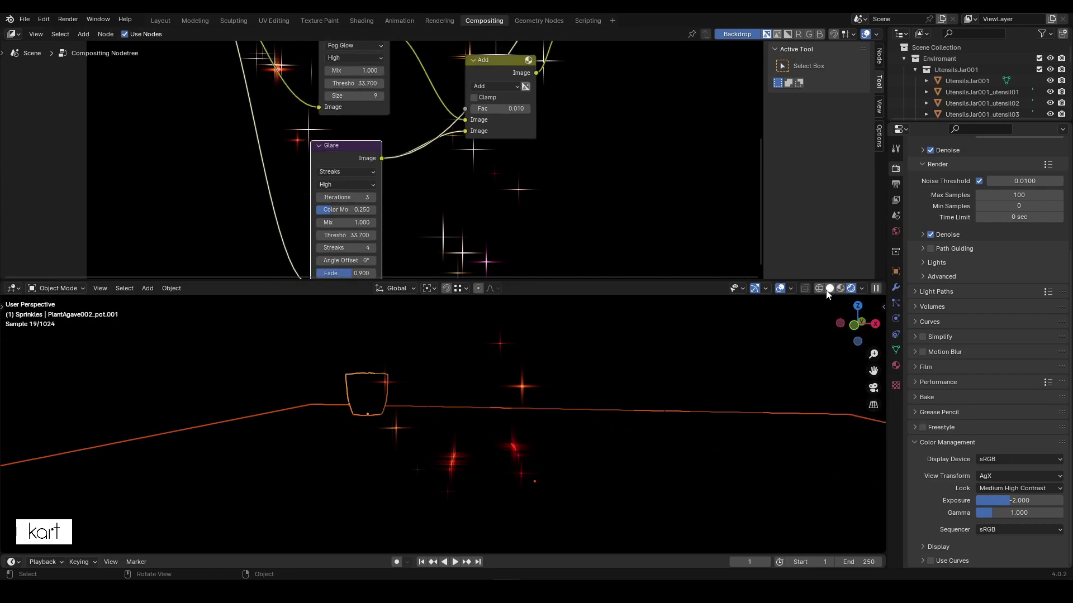
pyautogui.click(873, 388)
pyautogui.click(872, 389)
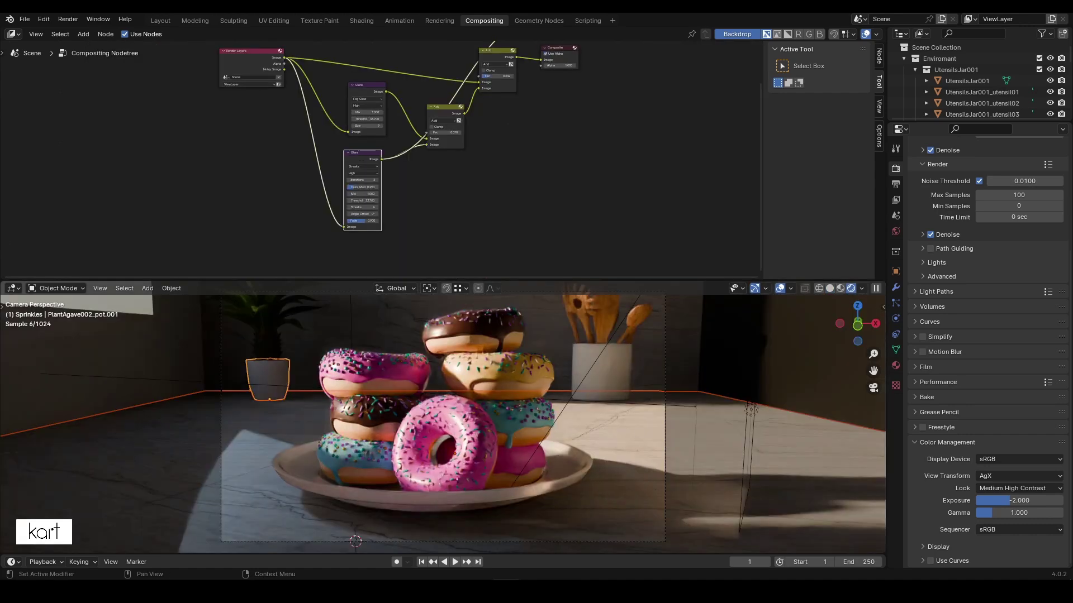
# Step: Select the Render Layers node and set the viewport compositor to Always
pyautogui.keyDown('shift'); pyautogui.scroll(2, 553, 218); pyautogui.keyUp('shift')
pyautogui.click(249, 106)
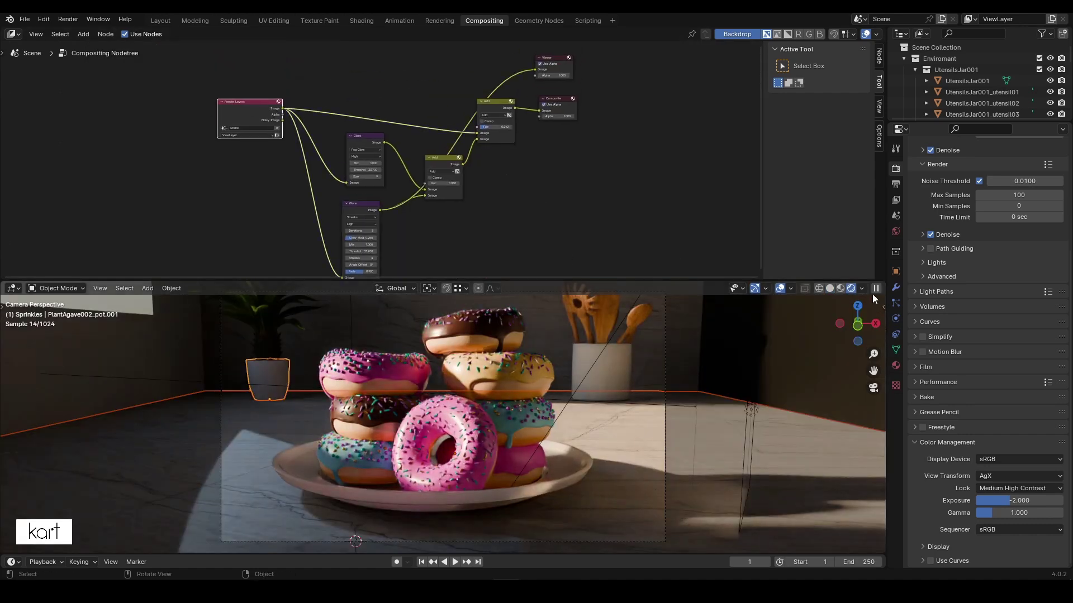
pyautogui.click(862, 288)
pyautogui.click(913, 457)
# Step: Enable the compositor in the Layout viewport, select the Cube and donut.003, then return to Compositing
pyautogui.click(168, 20)
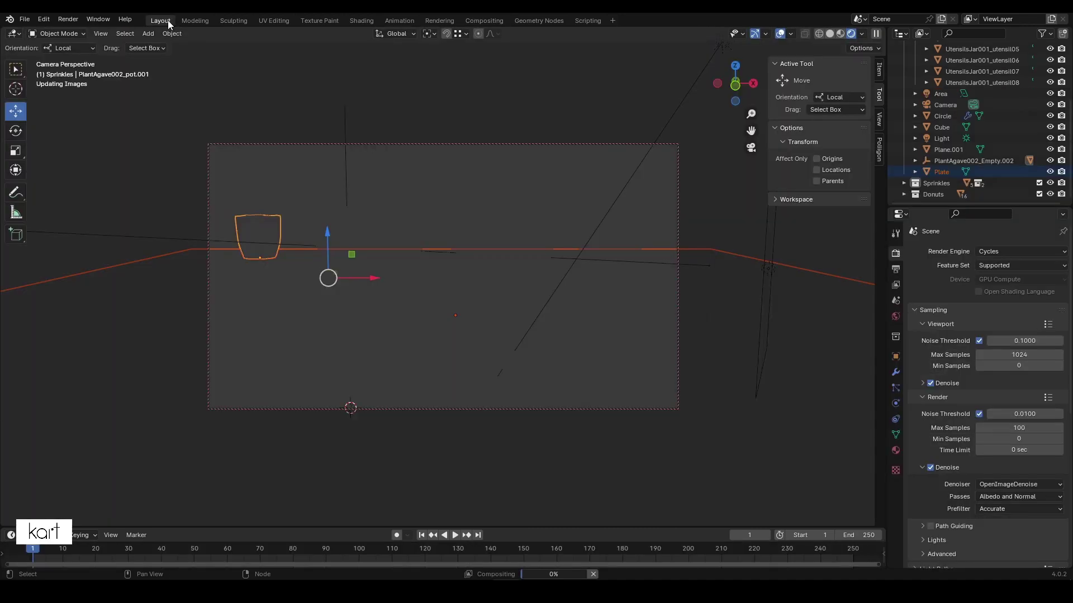
pyautogui.click(861, 33)
pyautogui.click(902, 205)
pyautogui.click(770, 336)
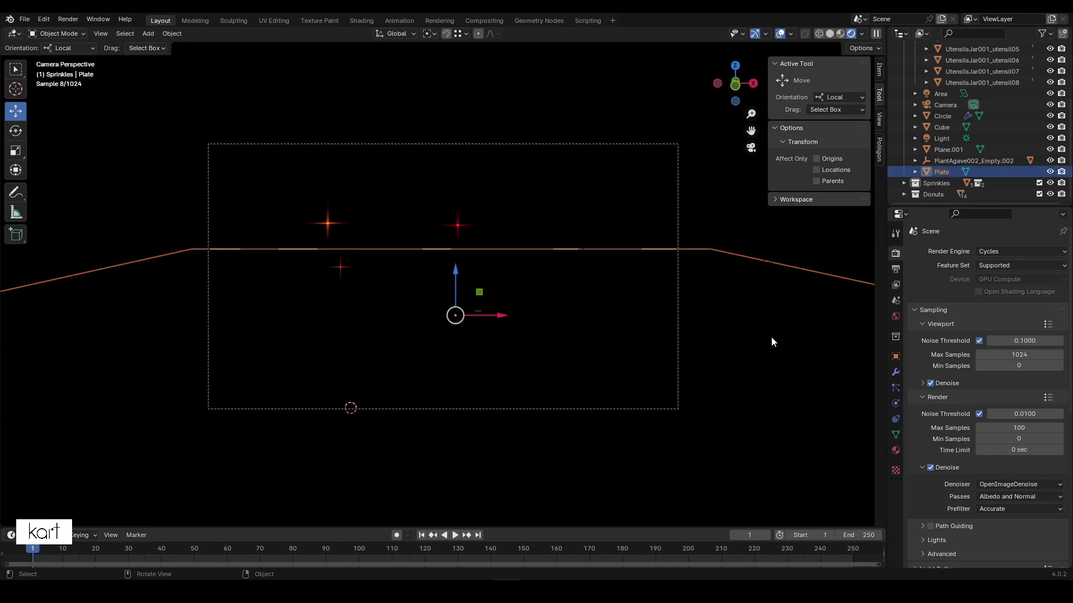
pyautogui.click(811, 233)
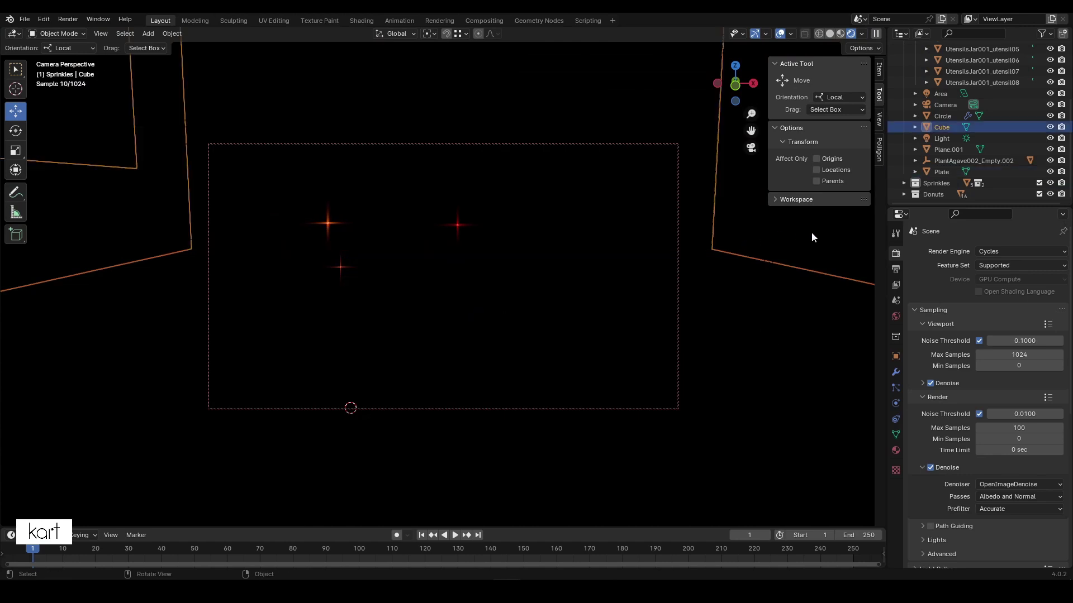
pyautogui.click(456, 227)
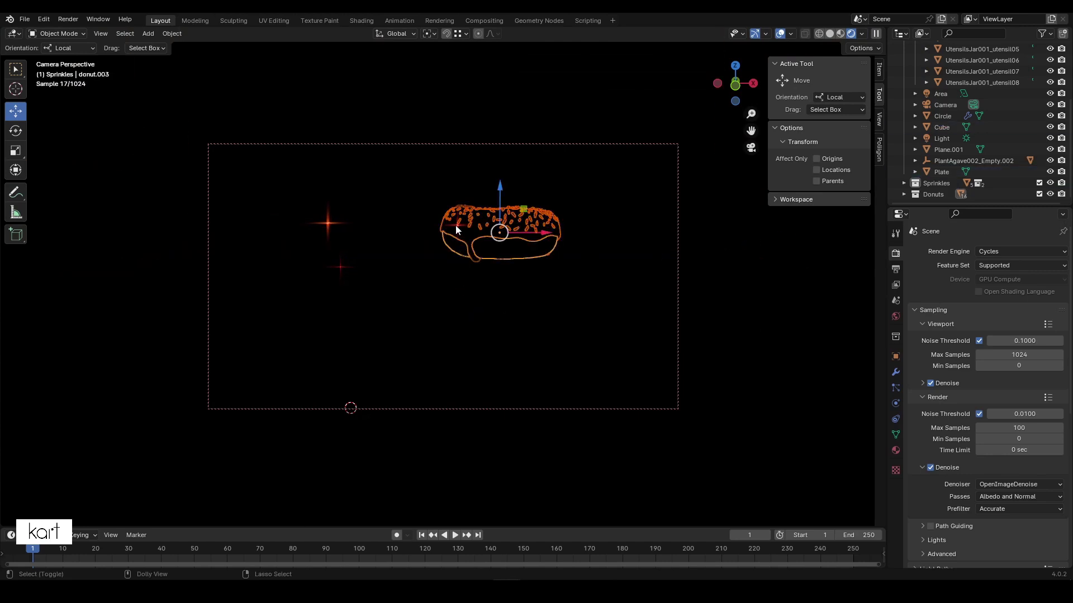
pyautogui.click(481, 21)
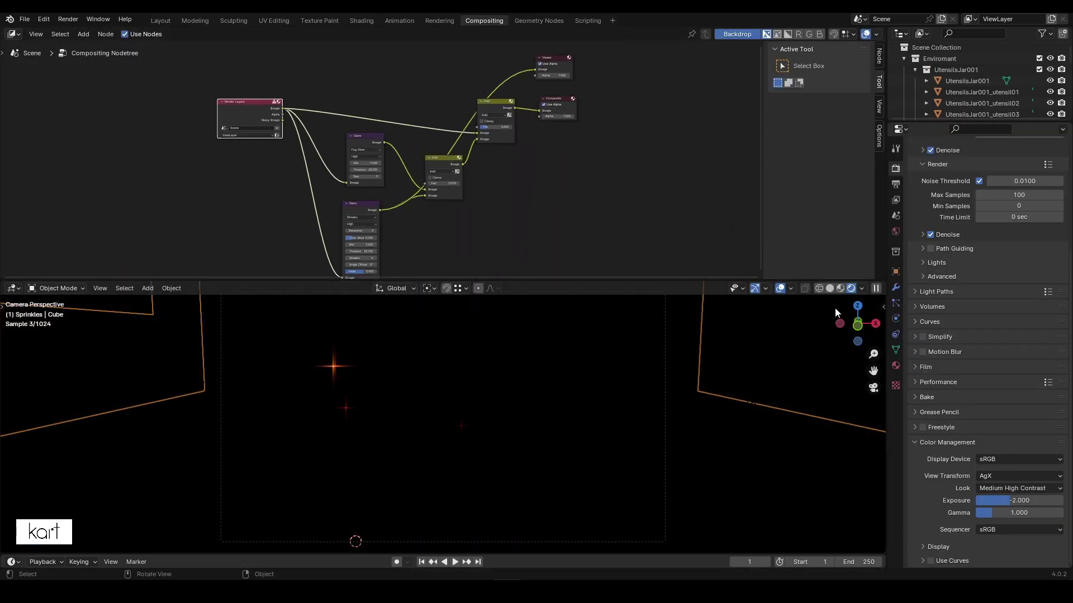
pyautogui.click(862, 289)
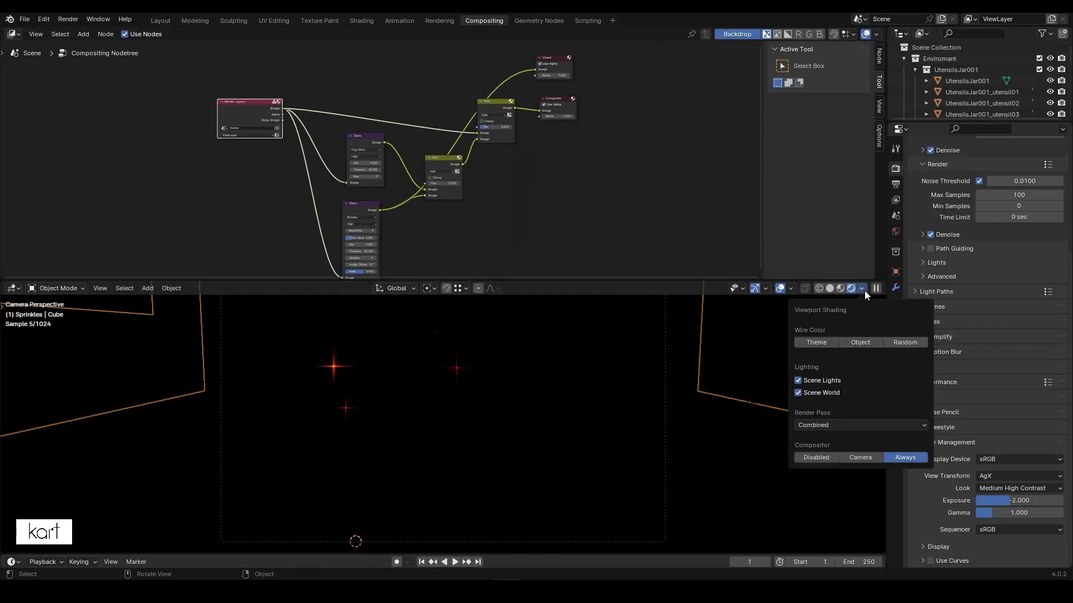
# Step: Move the Fac 0.242 Add node right and place the Streaks Glare node beside it
pyautogui.scroll(2, 532, 183)
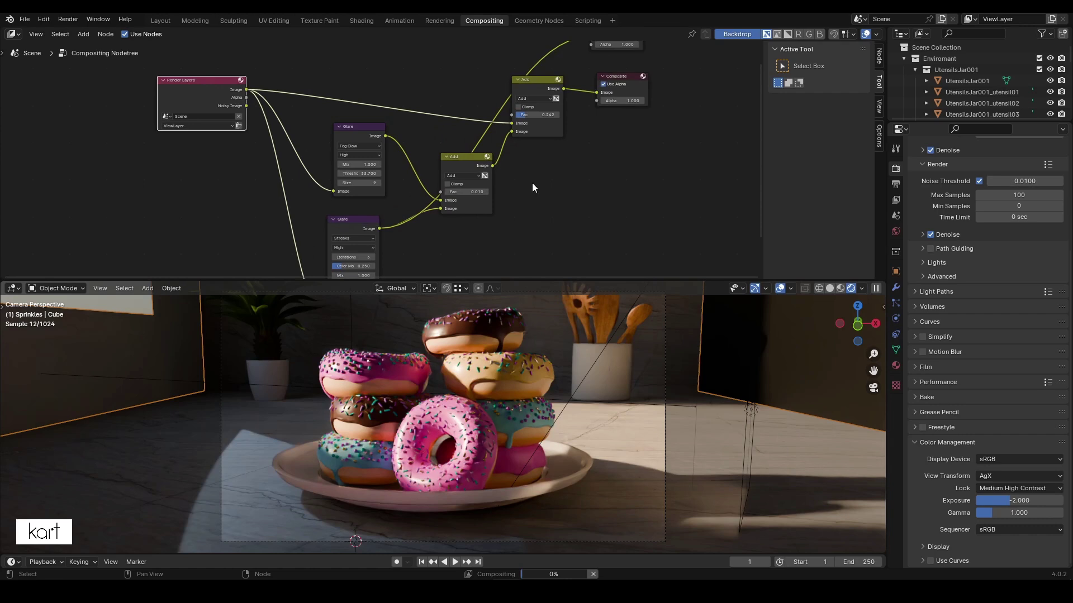
pyautogui.scroll(3, 369, 73)
pyautogui.scroll(-1, 483, 205)
pyautogui.scroll(-2, 535, 203)
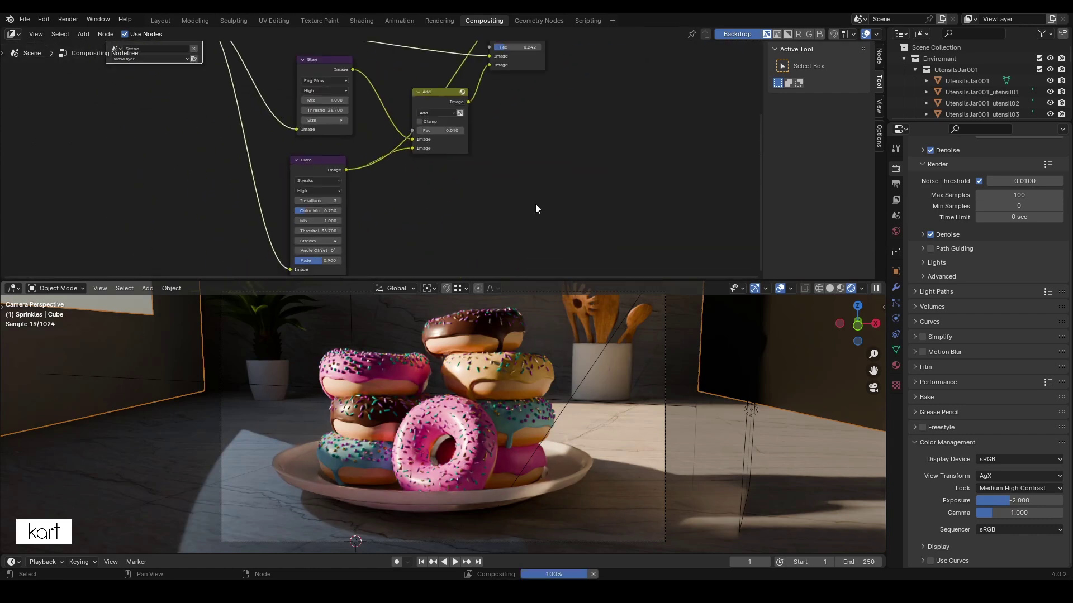
pyautogui.scroll(1, 453, 184)
pyautogui.moveTo(527, 46)
pyautogui.mouseDown()
pyautogui.moveTo(568, 189)
pyautogui.moveTo(510, 91)
pyautogui.mouseUp()
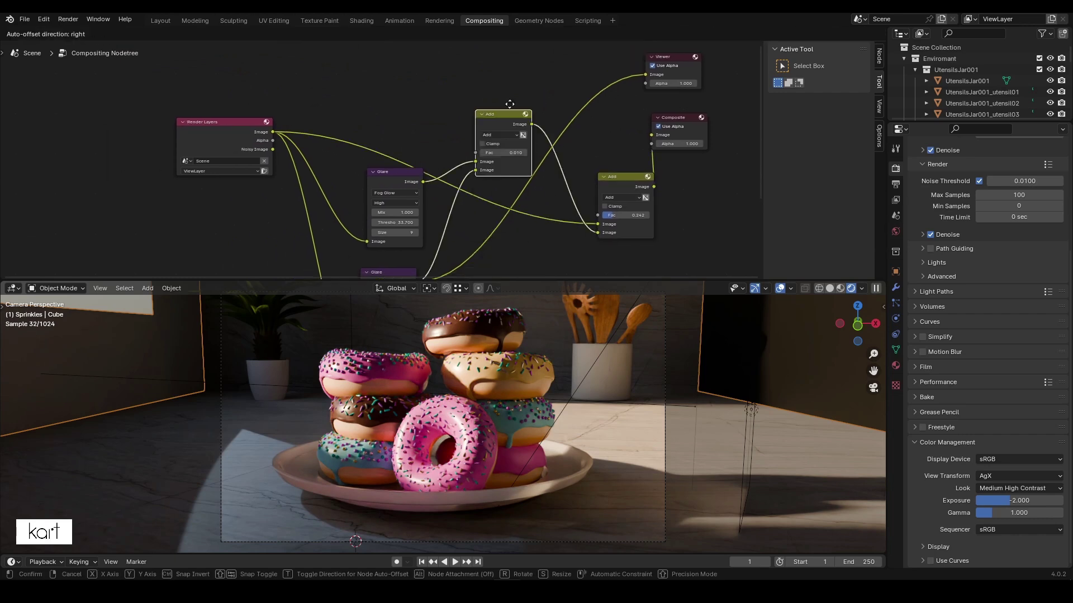
pyautogui.moveTo(510, 91)
pyautogui.mouseDown()
pyautogui.moveTo(492, 112)
pyautogui.moveTo(528, 97)
pyautogui.mouseUp()
pyautogui.scroll(-1, 474, 223)
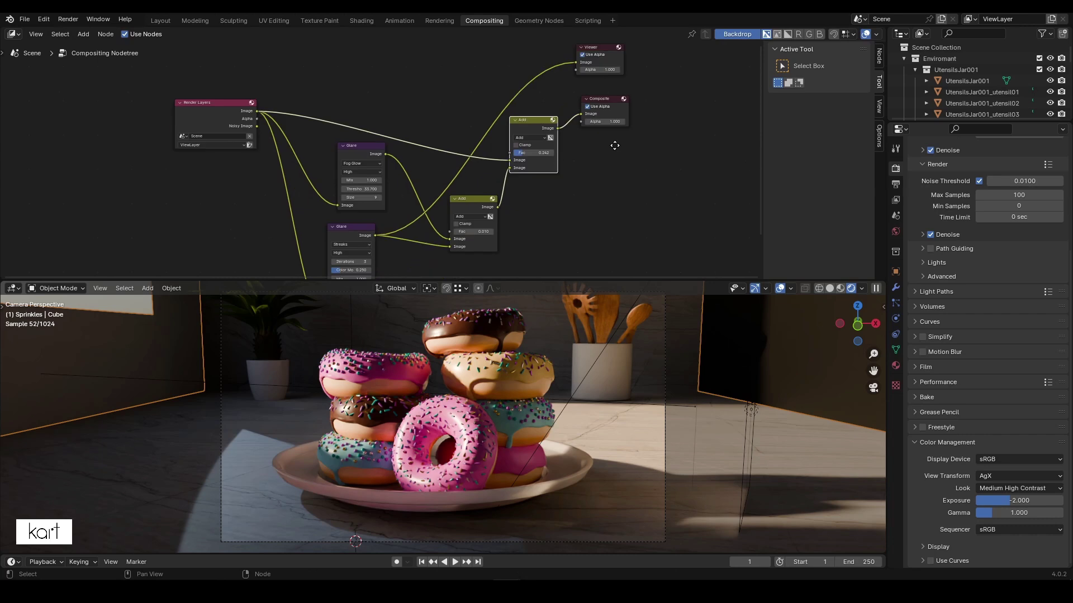
pyautogui.moveTo(364, 127); pyautogui.dragTo(357, 132)
pyautogui.moveTo(361, 204); pyautogui.dragTo(377, 87)
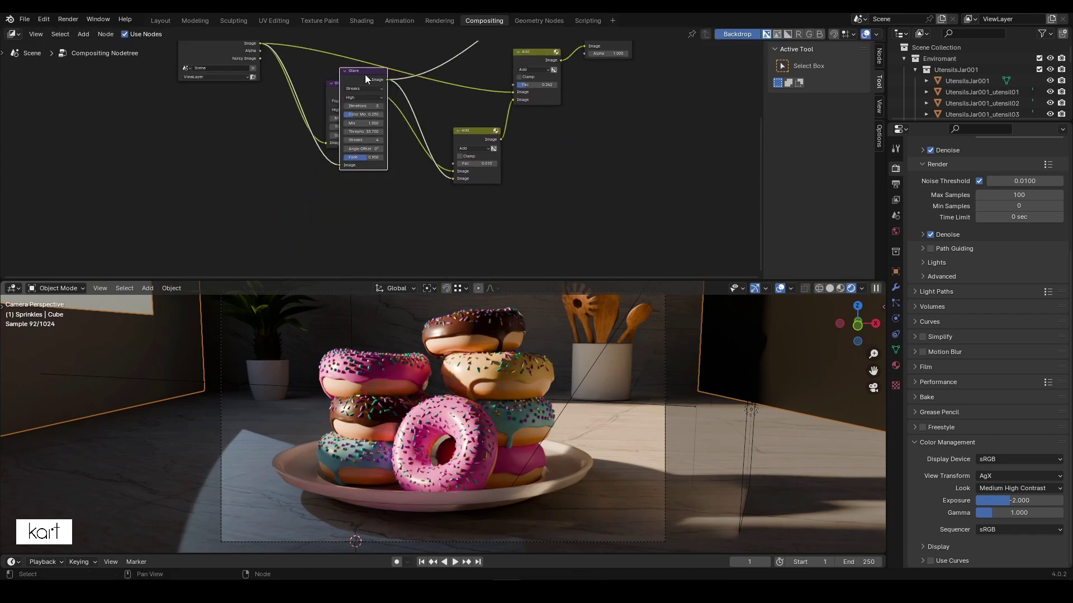
pyautogui.moveTo(377, 87); pyautogui.dragTo(358, 167)
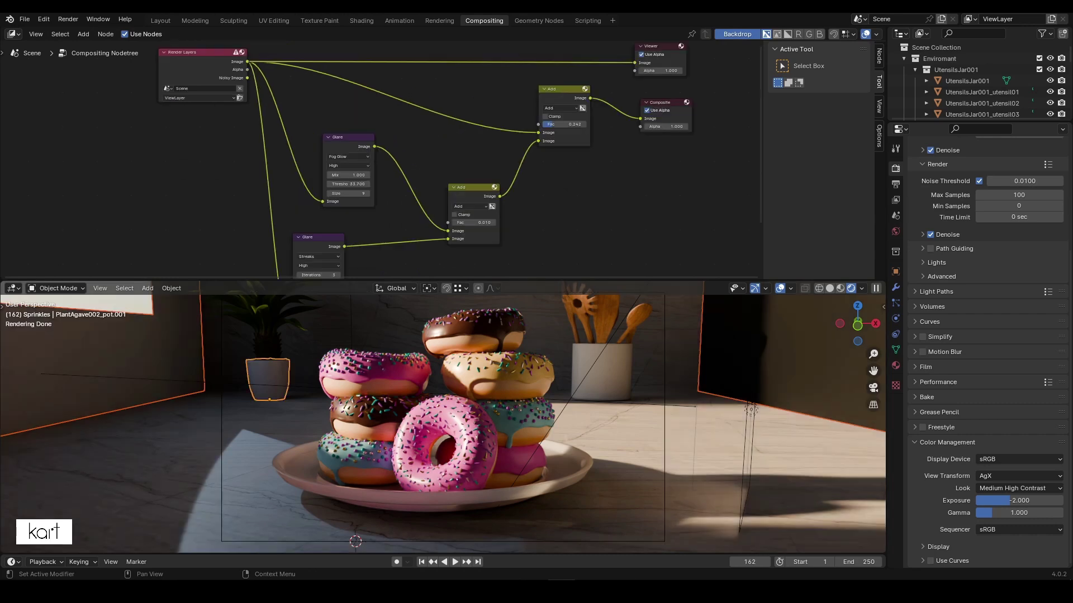
pyautogui.scroll(1, 435, 230)
# Step: Insert a Lens Distortion node after the upper Add node
pyautogui.scroll(1, 446, 194)
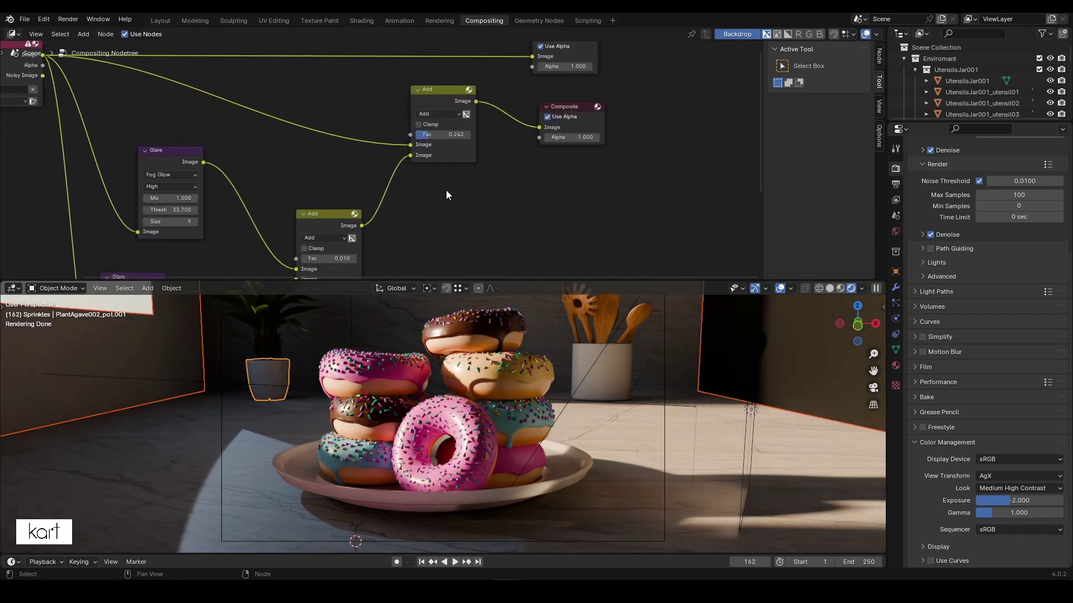
pyautogui.hotkey('shift', 'a')
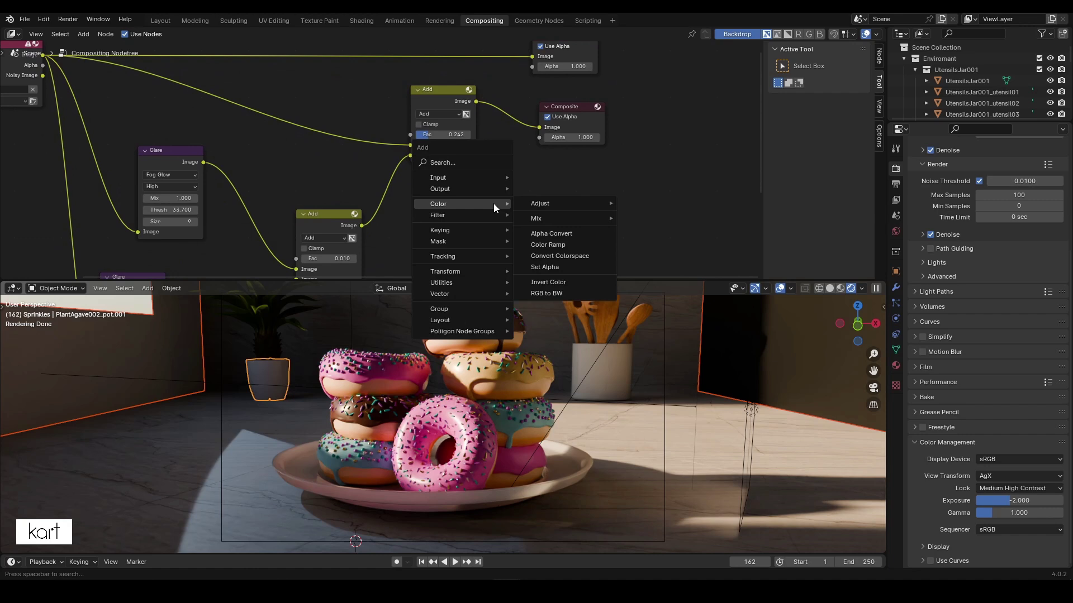
pyautogui.click(457, 160)
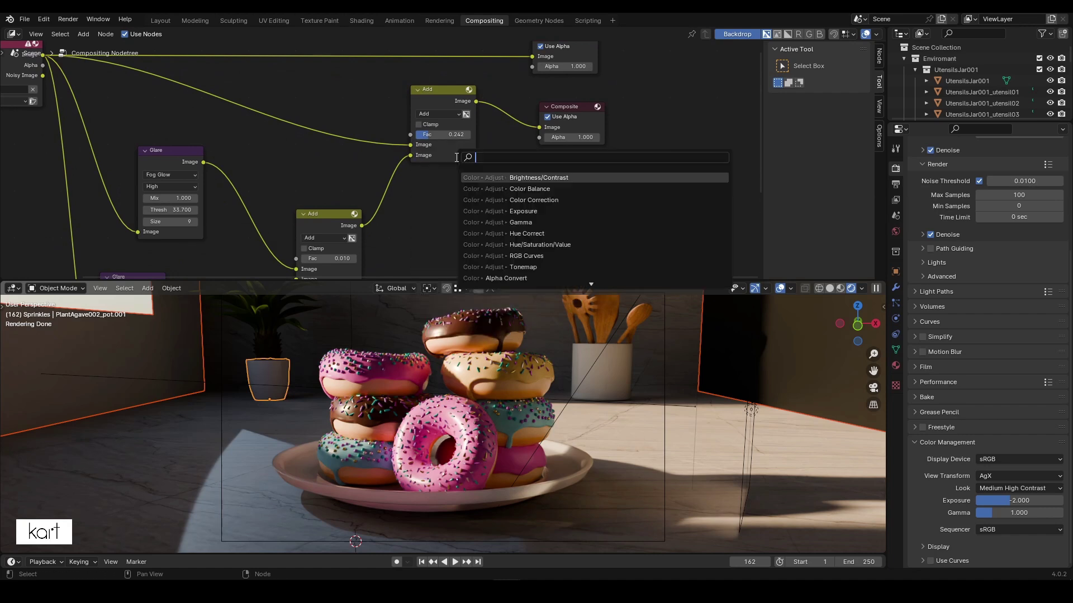
pyautogui.write('lens')
pyautogui.press('Return')
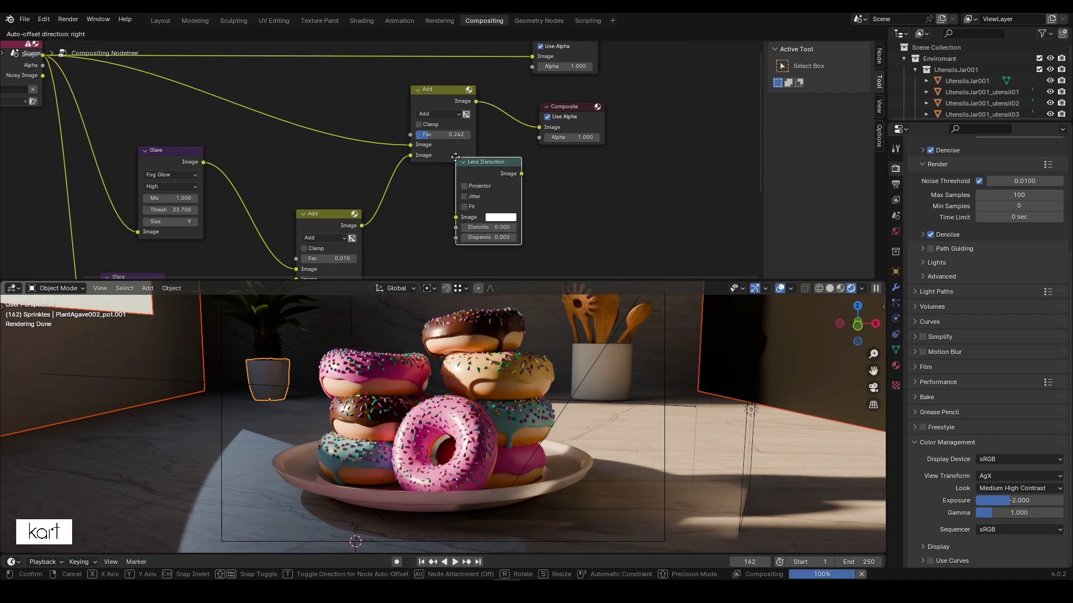
pyautogui.click(494, 106)
pyautogui.moveTo(437, 89); pyautogui.dragTo(417, 115)
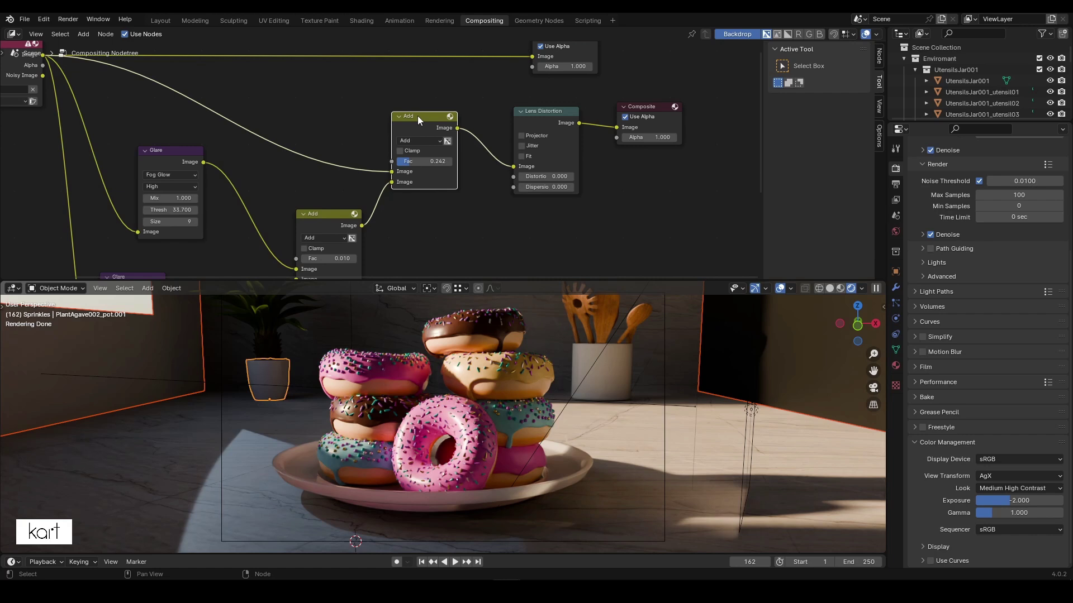
# Step: Set the Lens Distortion amount to 0.100 and enable Fit
pyautogui.click(546, 176)
pyautogui.press('Return')
pyautogui.click(522, 157)
pyautogui.moveTo(523, 158); pyautogui.dragTo(553, 165, button='middle')
pyautogui.scroll(-3, 391, 156)
pyautogui.scroll(-2, 328, 134)
# Step: Feed the Lens Distortion result into the Viewer and rearrange the output nodes
pyautogui.moveTo(327, 134); pyautogui.dragTo(497, 146, button='middle')
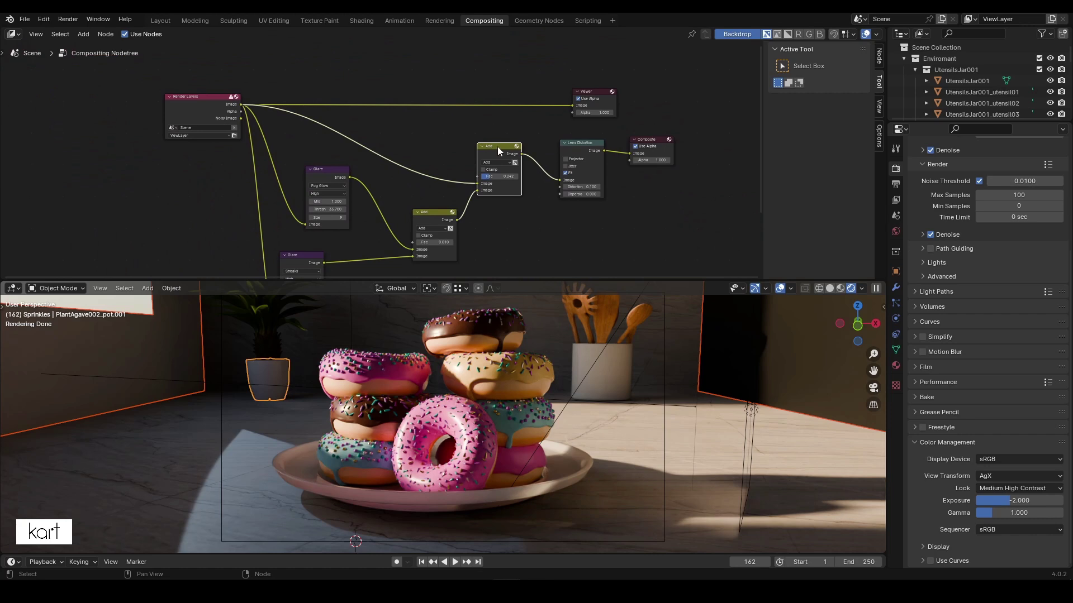
pyautogui.moveTo(497, 147); pyautogui.dragTo(481, 149)
pyautogui.moveTo(581, 144)
pyautogui.mouseDown()
pyautogui.moveTo(560, 148)
pyautogui.moveTo(566, 105)
pyautogui.moveTo(689, 105)
pyautogui.mouseUp()
pyautogui.moveTo(637, 142)
pyautogui.mouseDown()
pyautogui.moveTo(620, 90)
pyautogui.moveTo(634, 142)
pyautogui.mouseUp()
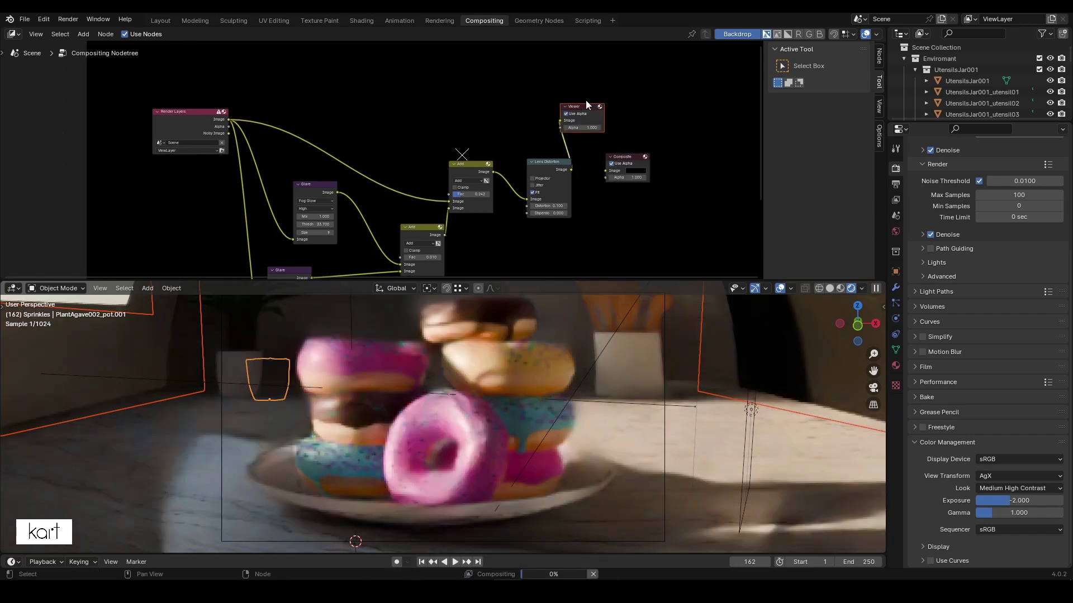
pyautogui.moveTo(687, 111); pyautogui.dragTo(601, 133)
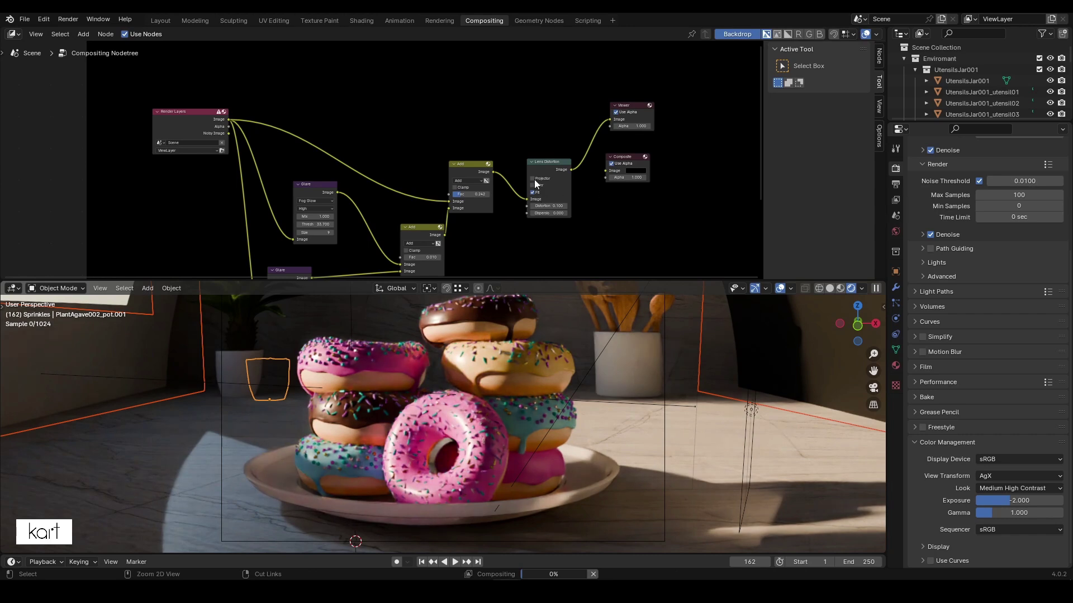
# Step: Turn Fit off again on the Lens Distortion node
pyautogui.hotkey('ctrl', 'z')
pyautogui.scroll(2, 507, 180)
pyautogui.scroll(1, 490, 156)
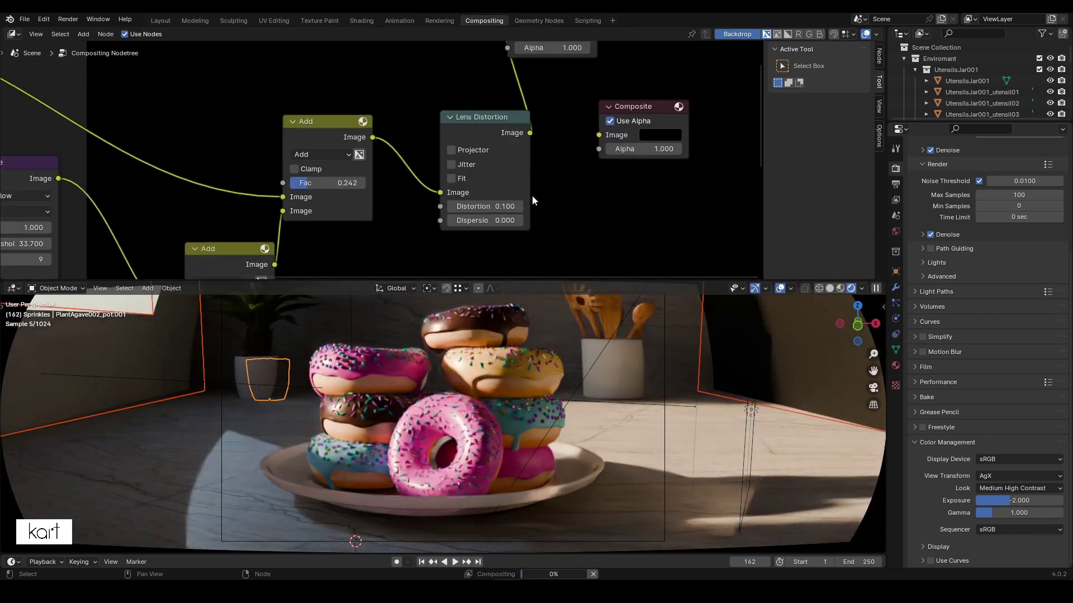
pyautogui.scroll(-2, 532, 200)
# Step: Move the Viewer and Composite nodes up and link the Add output to Composite
pyautogui.moveTo(558, 78); pyautogui.dragTo(648, 53)
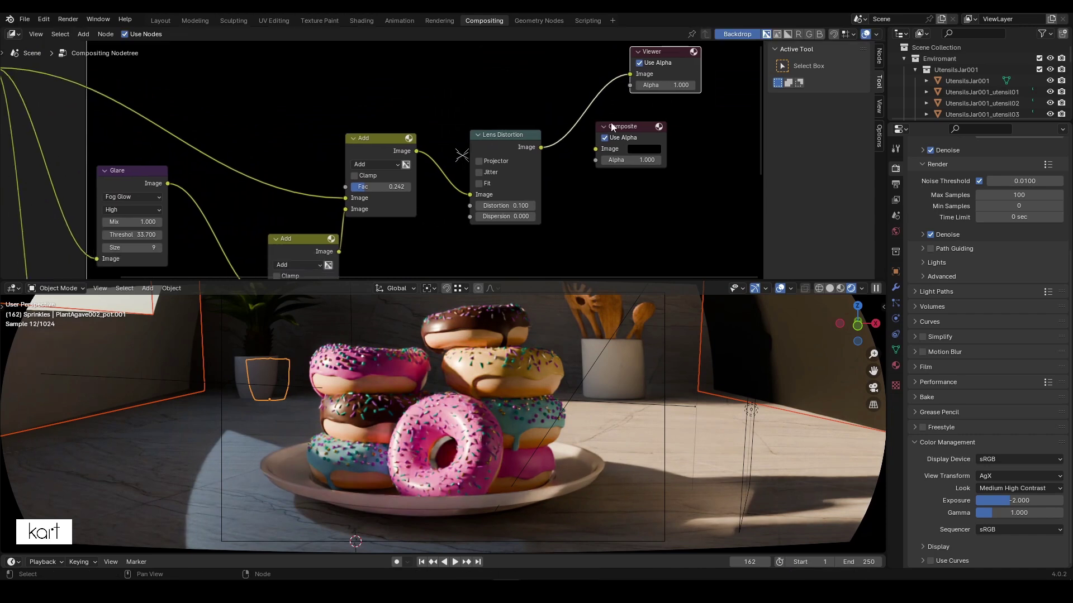
pyautogui.moveTo(612, 127); pyautogui.dragTo(585, 84)
pyautogui.moveTo(383, 250); pyautogui.dragTo(568, 105)
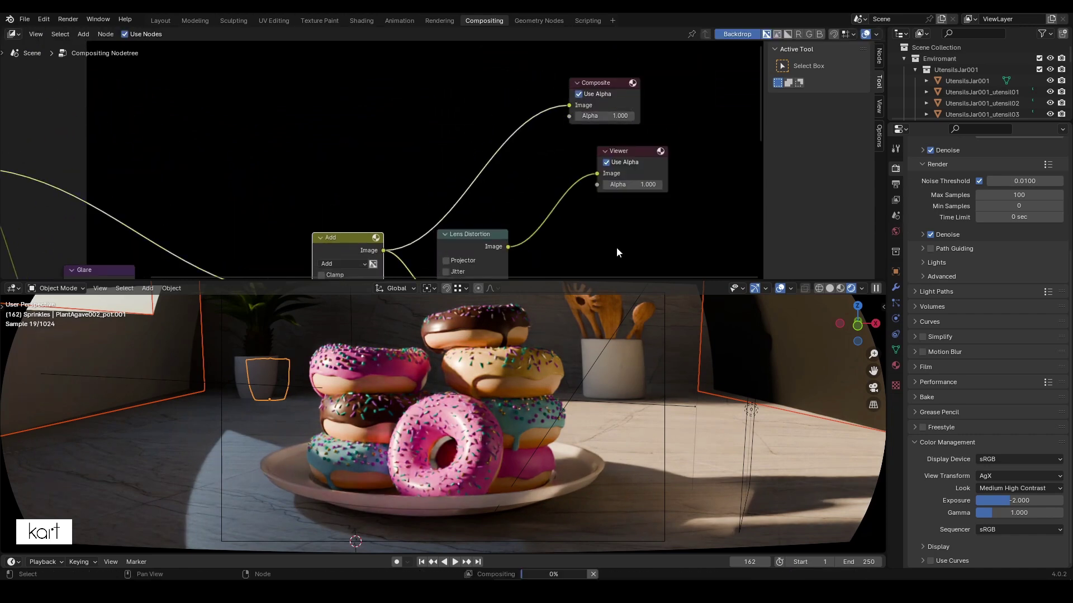
pyautogui.scroll(-3, 615, 247)
pyautogui.scroll(-1, 565, 100)
pyautogui.moveTo(484, 157); pyautogui.dragTo(484, 185)
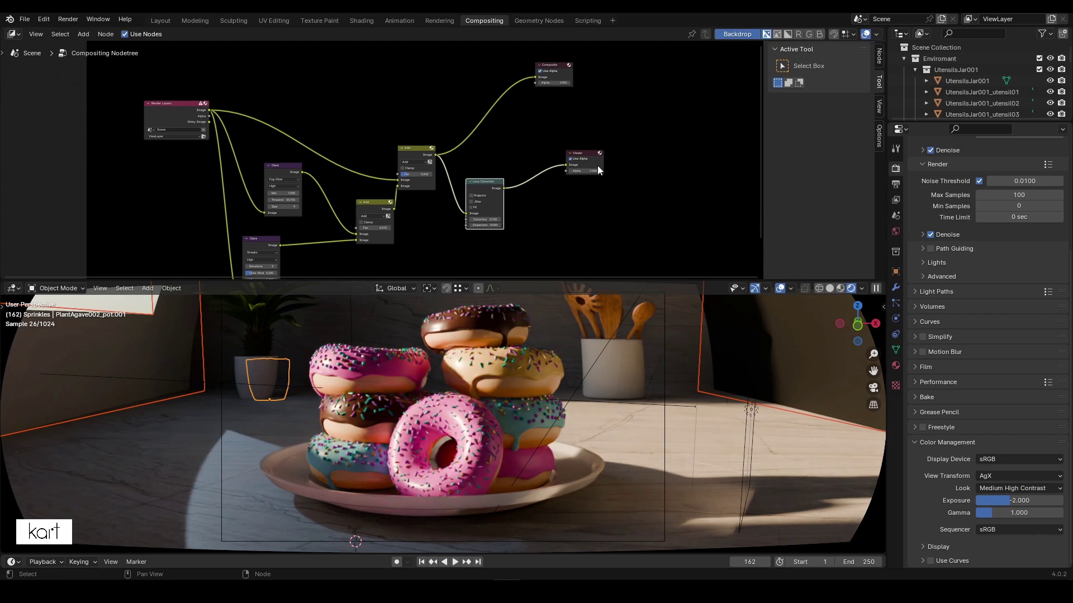
# Step: Enable Fit and set the Lens Distortion amount to 0.010
pyautogui.scroll(2, 509, 205)
pyautogui.scroll(1, 571, 218)
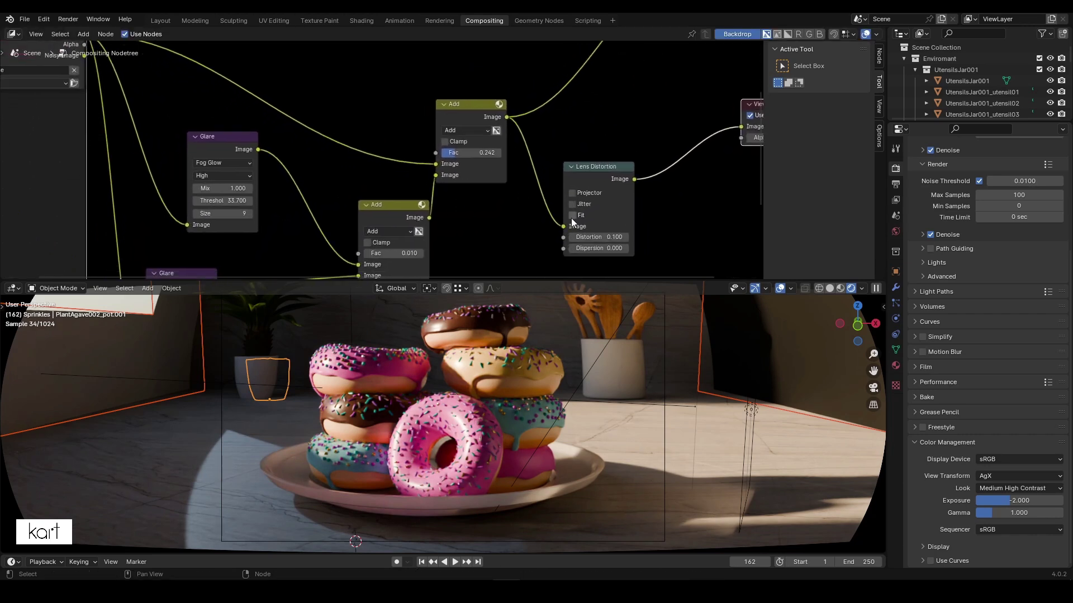
pyautogui.click(572, 216)
pyautogui.click(598, 248)
pyautogui.write('.')
pyautogui.press('Return')
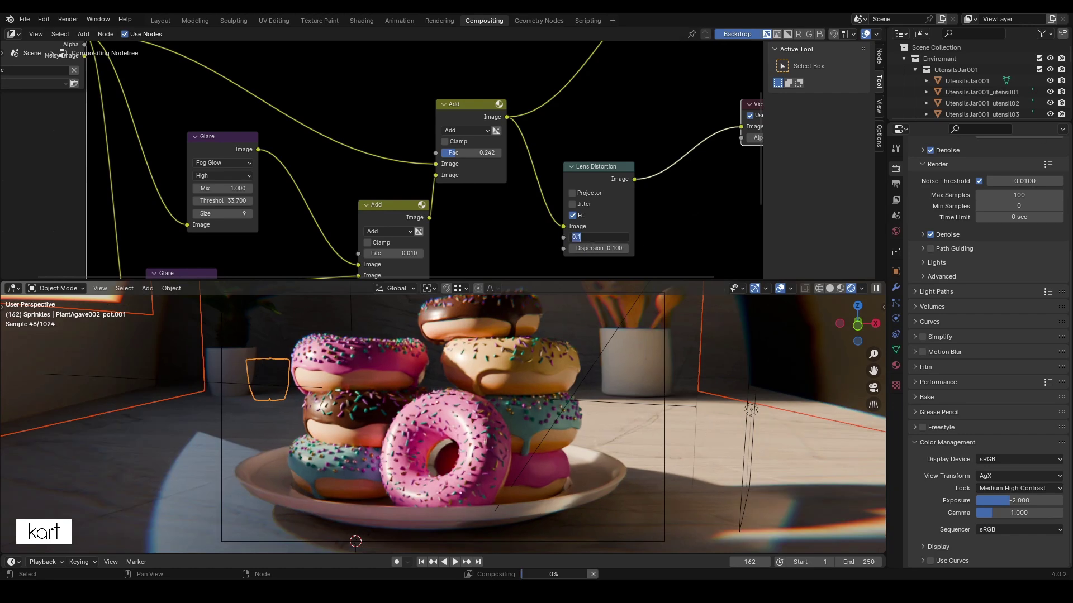
pyautogui.write('-01')
pyautogui.press('Return')
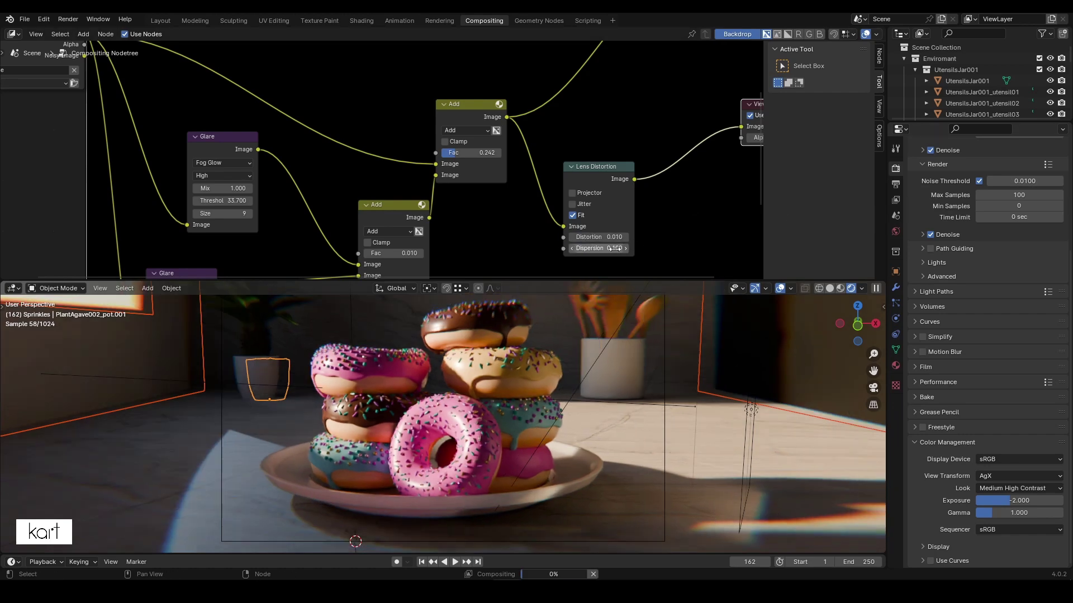
# Step: Set the Lens Distortion dispersion to 0.005
pyautogui.press('Return')
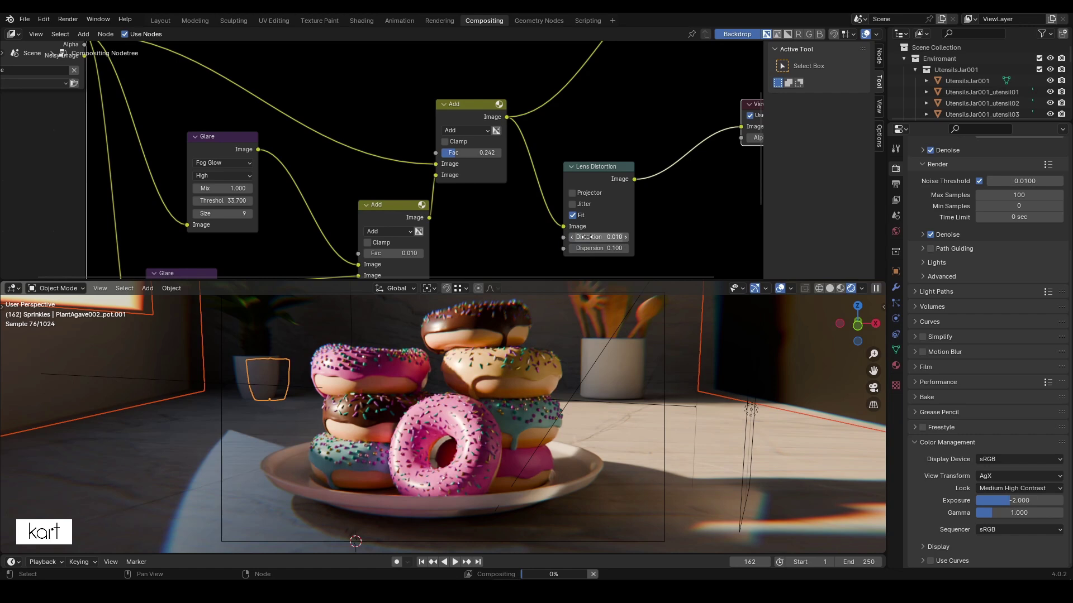
pyautogui.press('BackSpace')
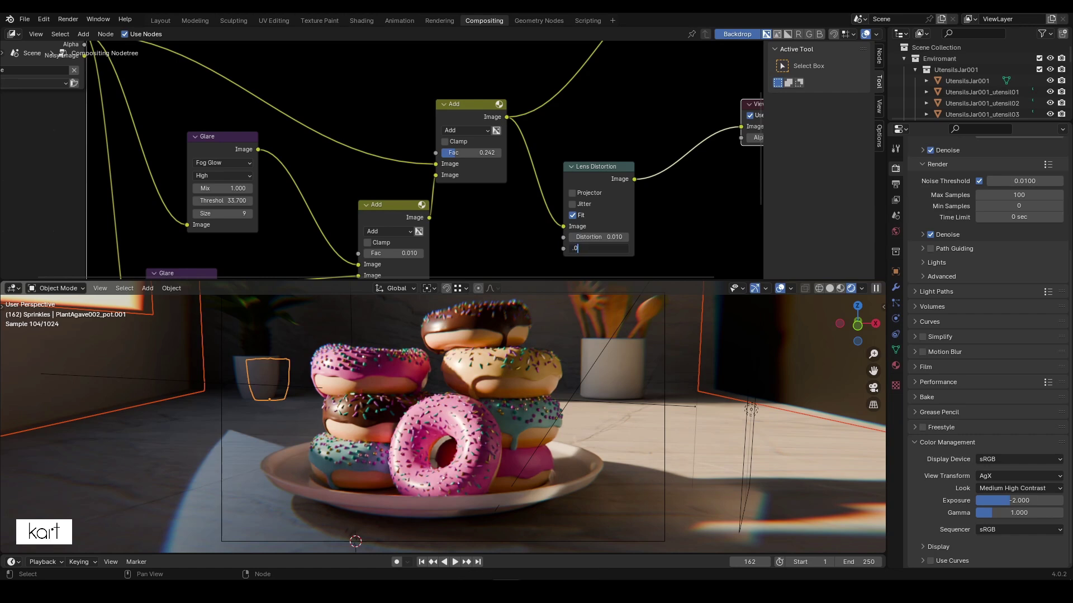
pyautogui.write('05')
pyautogui.press('Return')
# Step: Zoom the node editor and shrink the backdrop preview
pyautogui.scroll(-1, 685, 196)
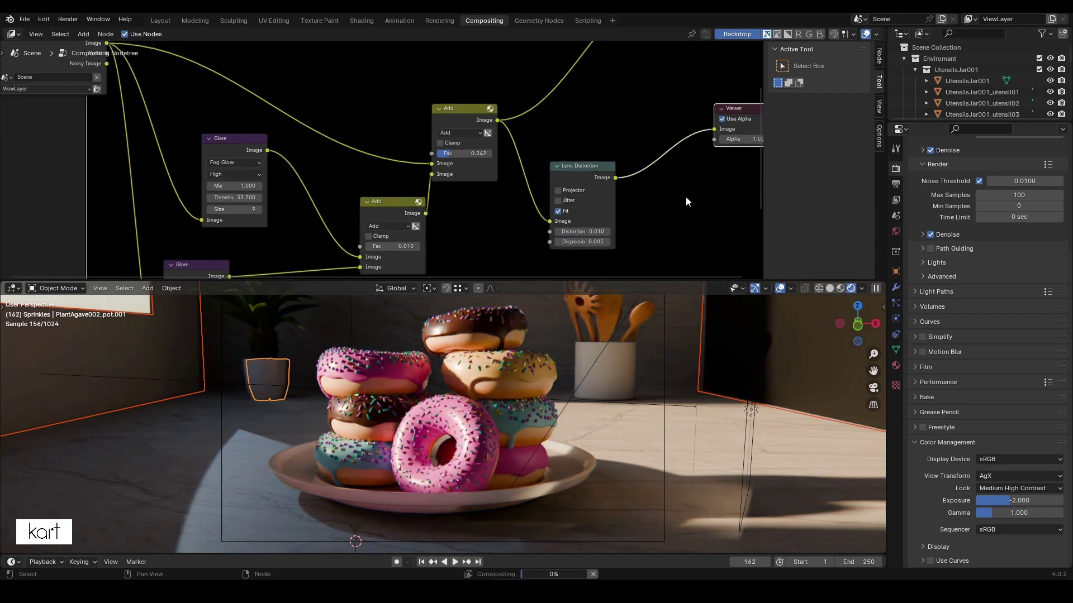
pyautogui.scroll(-4, 686, 196)
pyautogui.scroll(4, 460, 172)
pyautogui.scroll(3, 460, 172)
pyautogui.scroll(-5, 460, 173)
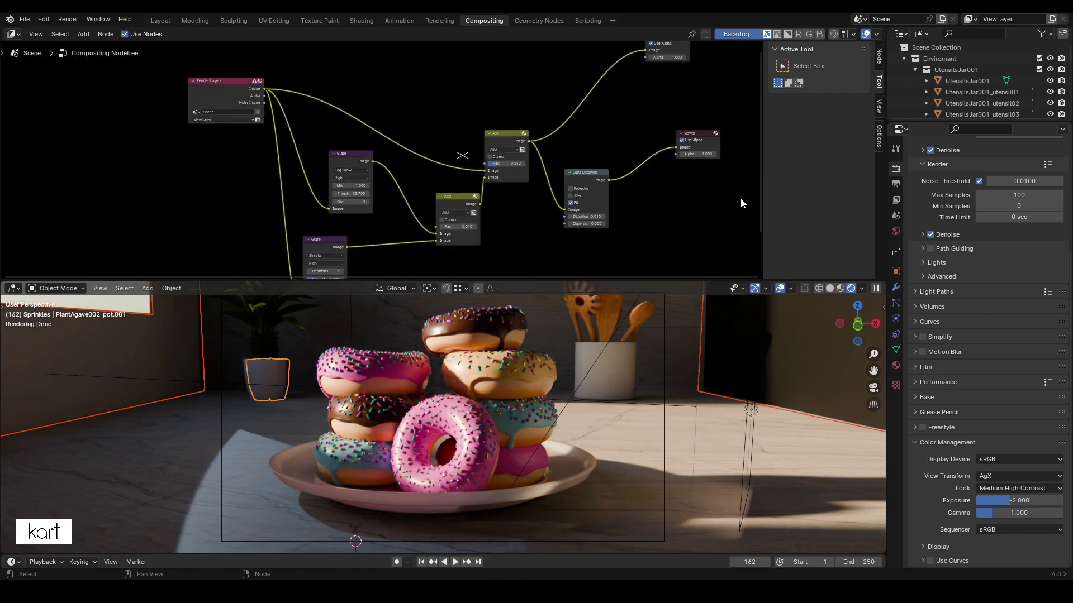
pyautogui.scroll(-6, 740, 198)
pyautogui.moveTo(717, 236); pyautogui.dragTo(659, 195)
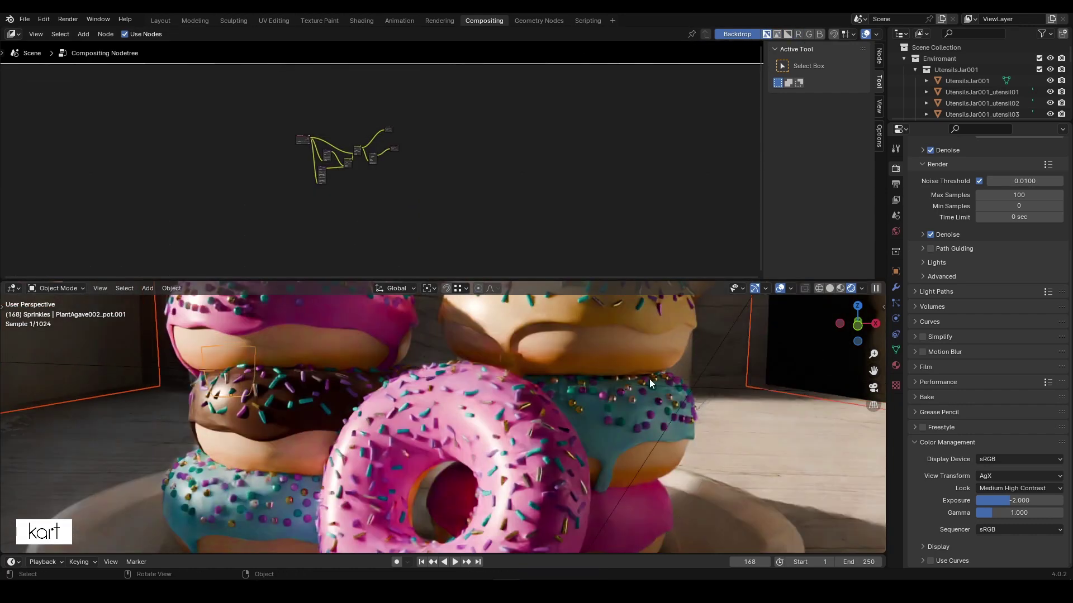
# Step: View the scene through the camera and stop playback at frame 166
pyautogui.press('KP_0')
pyautogui.press('Left')
pyautogui.press('Left')
pyautogui.scroll(3, 320, 155)
pyautogui.scroll(2, 320, 155)
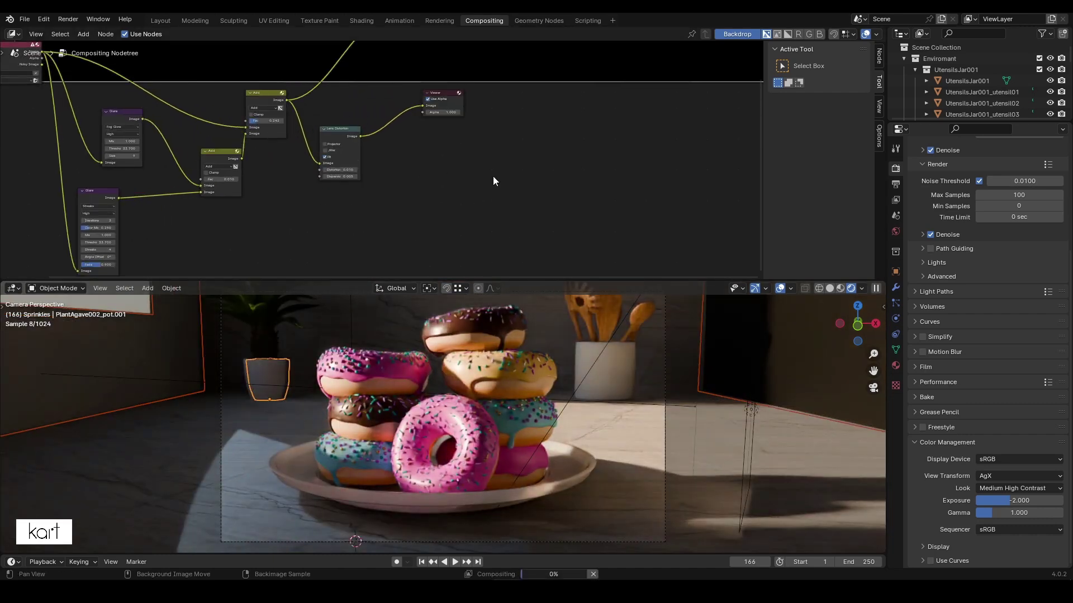
# Step: Disconnect the Add node's output from the Composite node
pyautogui.moveTo(493, 177); pyautogui.dragTo(553, 232, button='middle')
pyautogui.scroll(3, 524, 173)
pyautogui.scroll(1, 479, 210)
pyautogui.scroll(-3, 514, 171)
pyautogui.moveTo(455, 224)
pyautogui.mouseDown()
pyautogui.moveTo(495, 73)
pyautogui.moveTo(451, 227)
pyautogui.mouseUp()
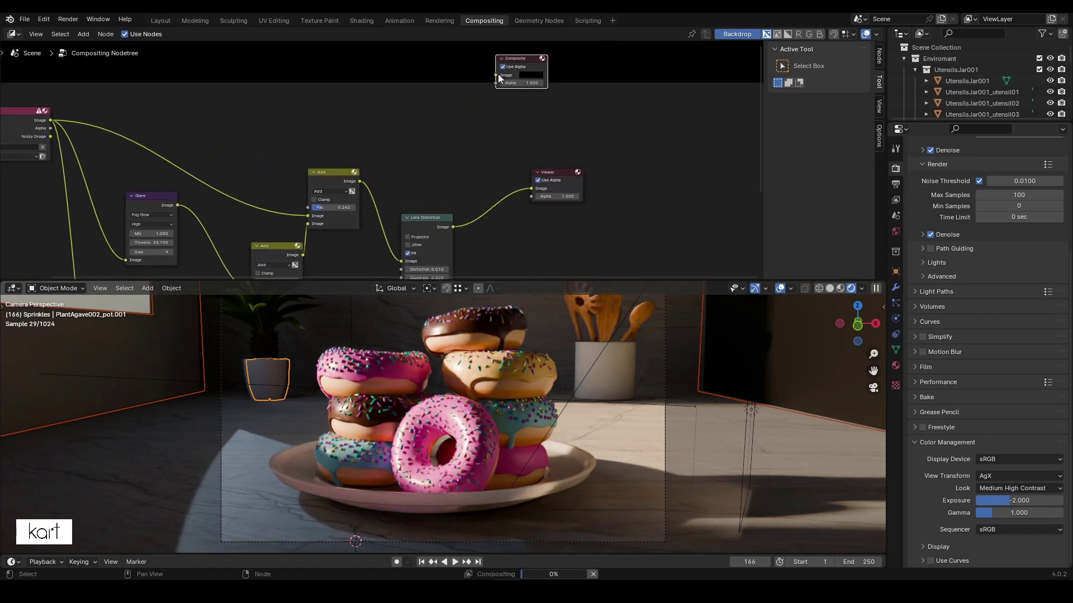
# Step: Connect the Lens Distortion Image output to the Composite node's Image input
pyautogui.scroll(-2, 504, 214)
pyautogui.scroll(-1, 504, 214)
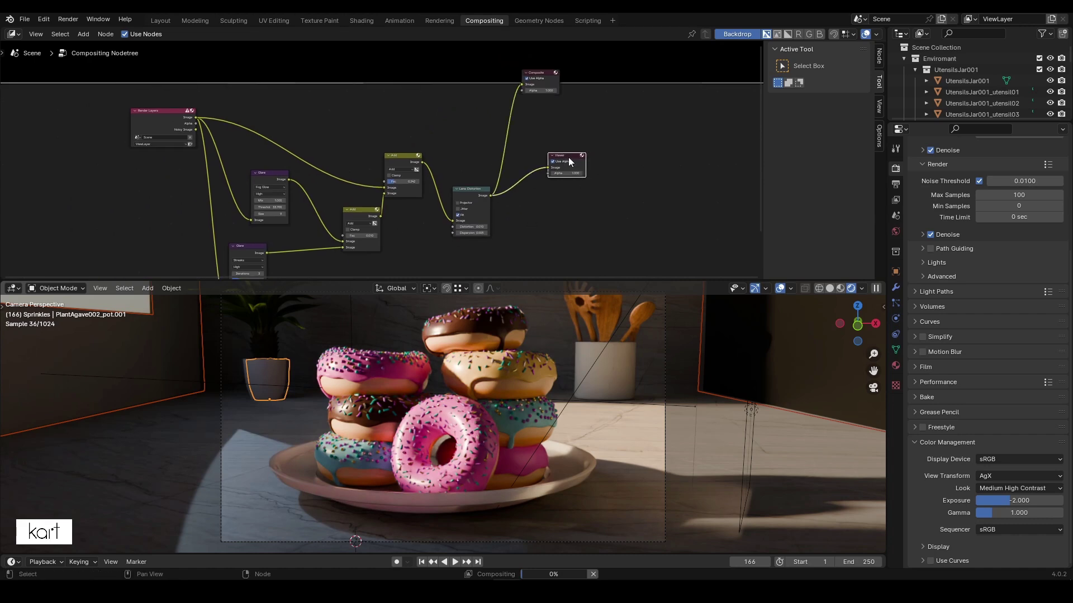
pyautogui.moveTo(561, 162); pyautogui.dragTo(597, 215)
# Step: Reposition the upper Add node and the Render Layers node to tidy the node layout
pyautogui.scroll(2, 638, 225)
pyautogui.moveTo(581, 229)
pyautogui.mouseDown(button='middle')
pyautogui.moveTo(629, 212)
pyautogui.moveTo(516, 148)
pyautogui.mouseUp(button='middle')
pyautogui.moveTo(451, 73); pyautogui.dragTo(503, 80)
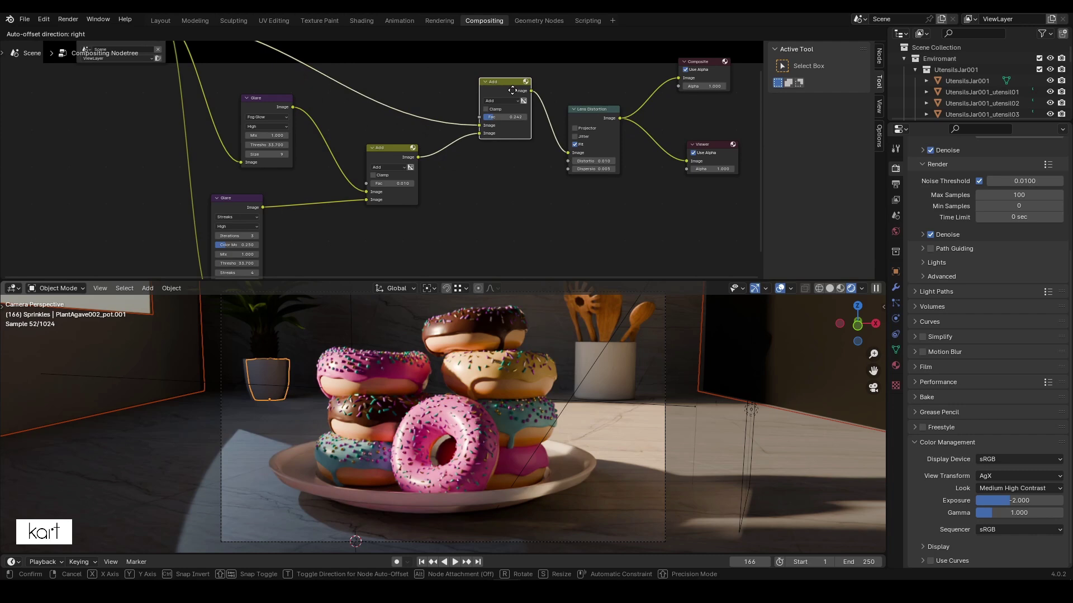
pyautogui.moveTo(462, 123); pyautogui.dragTo(587, 251, button='middle')
pyautogui.moveTo(286, 129); pyautogui.dragTo(282, 178)
pyautogui.moveTo(716, 250); pyautogui.dragTo(635, 190, button='middle')
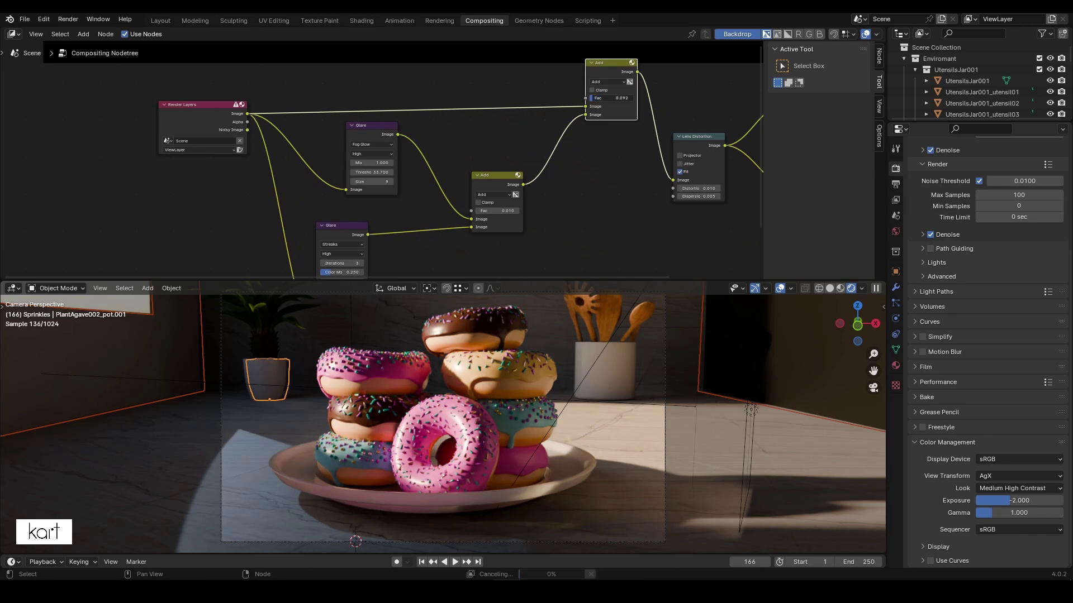
# Step: Raise the upper Add node's factor and bring both Glare nodes into view
pyautogui.scroll(6, 624, 73)
pyautogui.moveTo(559, 160)
pyautogui.mouseDown()
pyautogui.moveTo(576, 160)
pyautogui.moveTo(514, 160)
pyautogui.mouseUp()
pyautogui.scroll(-5, 514, 190)
pyautogui.moveTo(573, 180)
pyautogui.mouseDown(button='middle')
pyautogui.moveTo(636, 215)
pyautogui.moveTo(641, 257)
pyautogui.mouseUp(button='middle')
# Step: Set the Streaks Glare node's quality to Medium
pyautogui.scroll(-2, 663, 182)
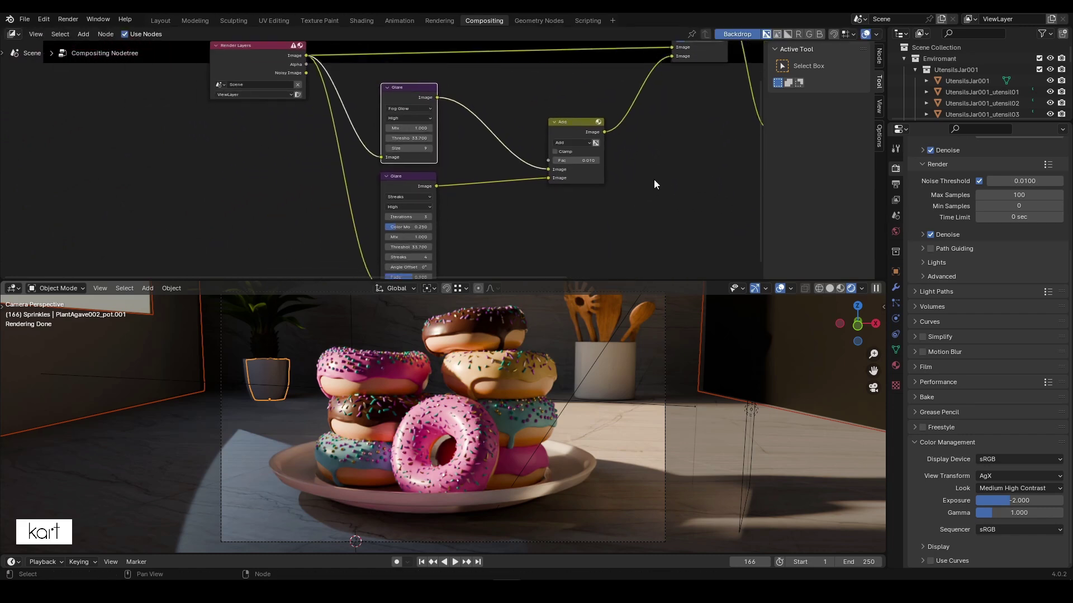
pyautogui.scroll(4, 548, 202)
pyautogui.scroll(2, 548, 177)
pyautogui.scroll(1, 548, 177)
pyautogui.click(429, 129)
pyautogui.click(427, 213)
pyautogui.moveTo(427, 213)
pyautogui.mouseDown(button='middle')
pyautogui.moveTo(447, 101)
pyautogui.moveTo(615, 162)
pyautogui.mouseUp(button='middle')
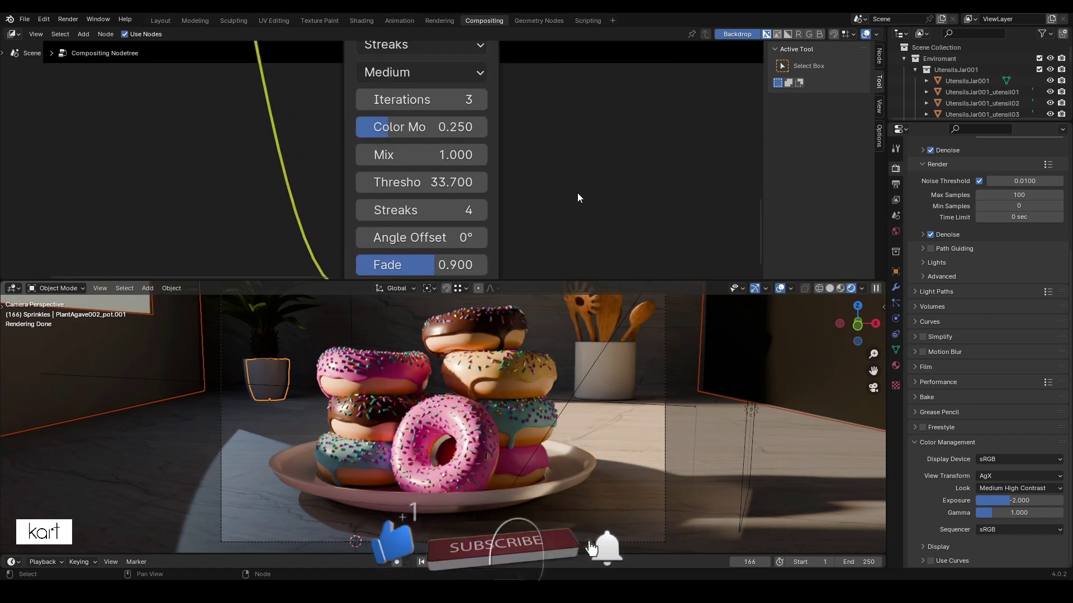
# Step: Raise the Streaks glare threshold to 43.600 and the Fog Glow threshold to 43.000
pyautogui.scroll(-1, 622, 230)
pyautogui.moveTo(442, 207); pyautogui.dragTo(475, 206)
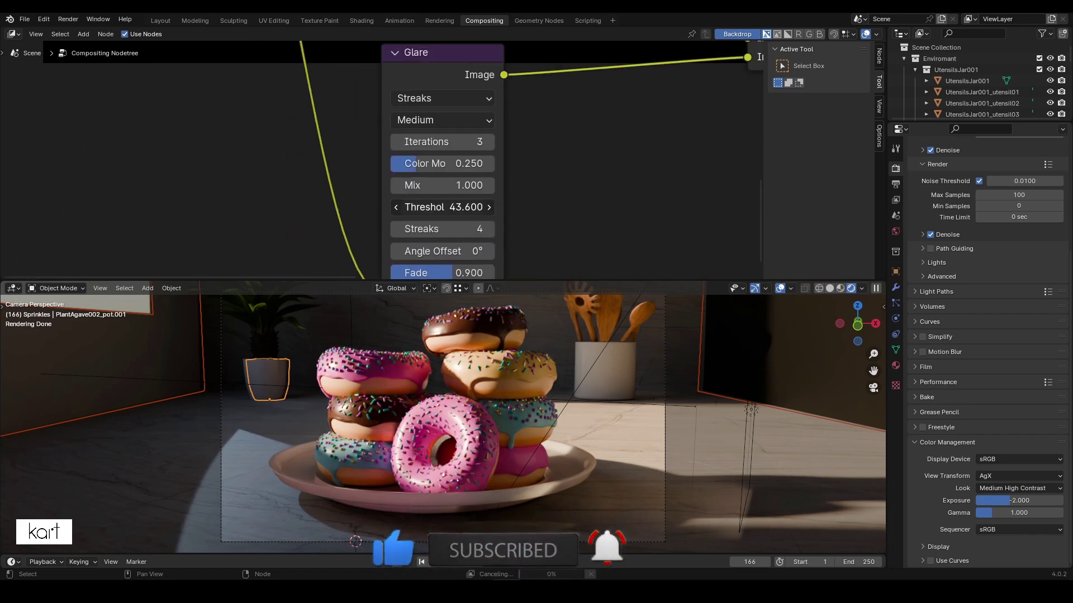
pyautogui.scroll(-2, 469, 207)
pyautogui.moveTo(503, 139); pyautogui.dragTo(525, 226, button='middle')
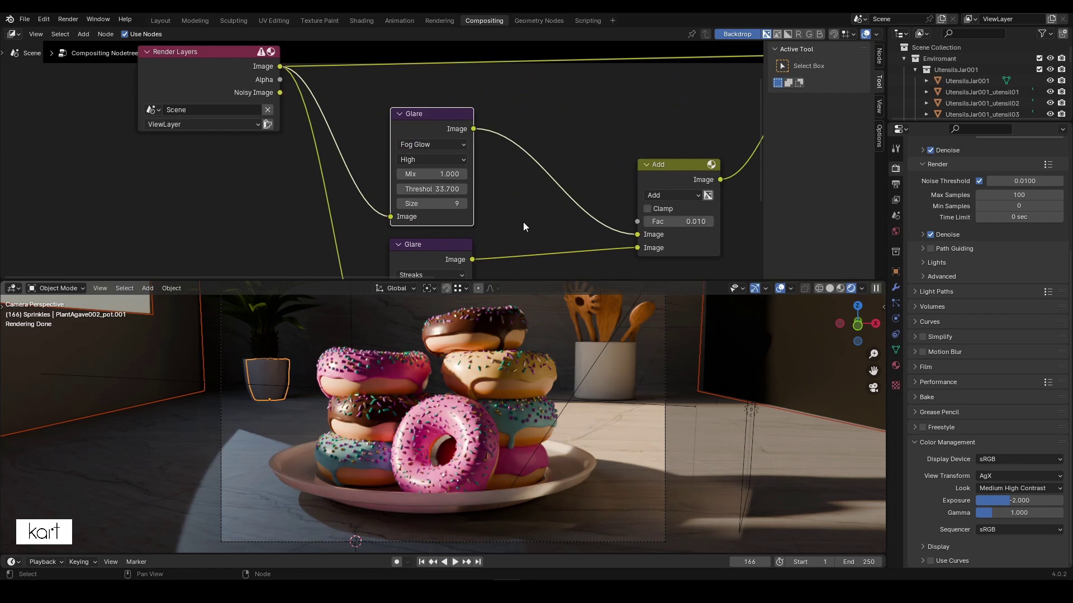
pyautogui.scroll(2, 524, 226)
pyautogui.moveTo(469, 206); pyautogui.dragTo(481, 206)
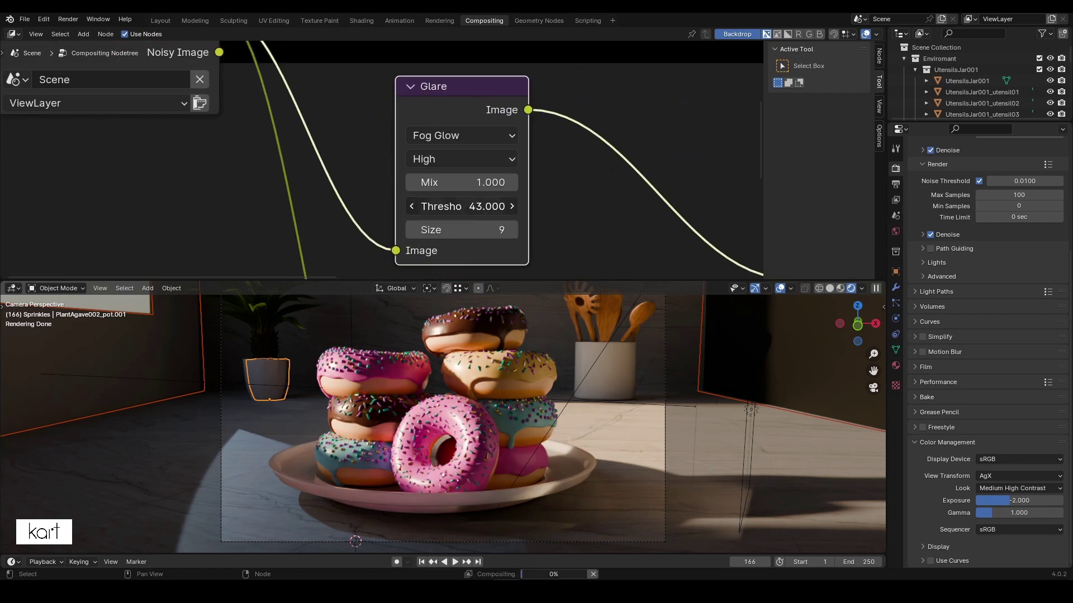
pyautogui.scroll(-6, 475, 207)
pyautogui.press('Home')
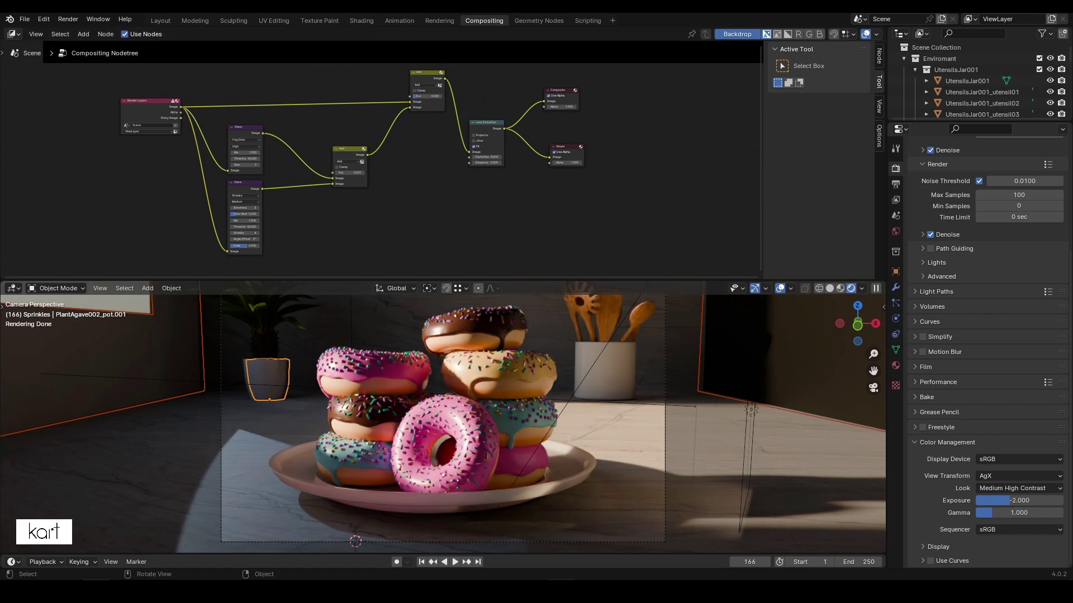
pyautogui.scroll(1, 380, 168)
pyautogui.moveTo(379, 168); pyautogui.dragTo(447, 190, button='middle')
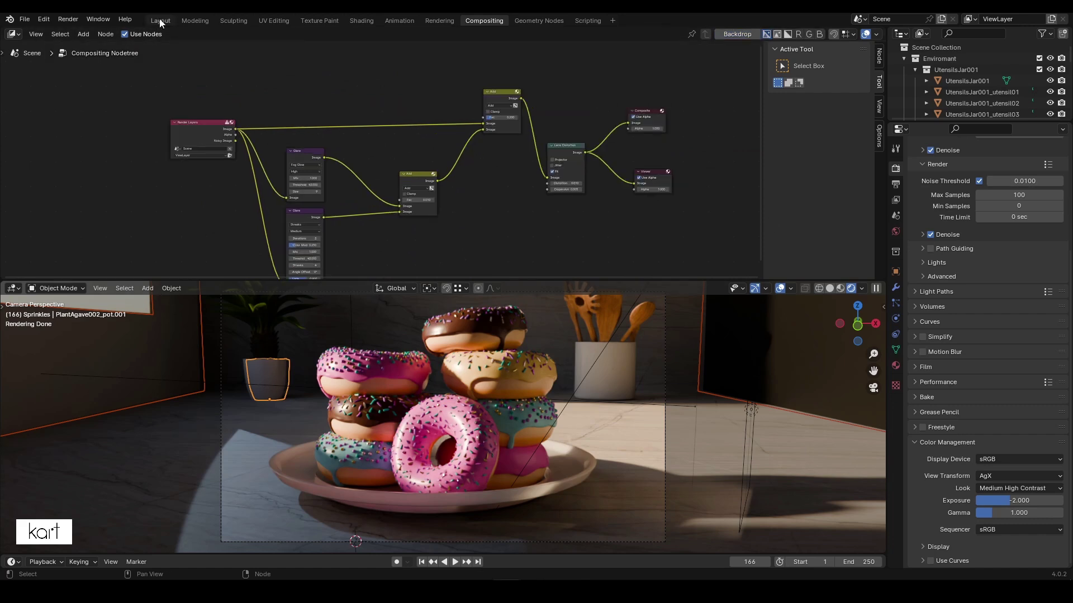
pyautogui.click(159, 20)
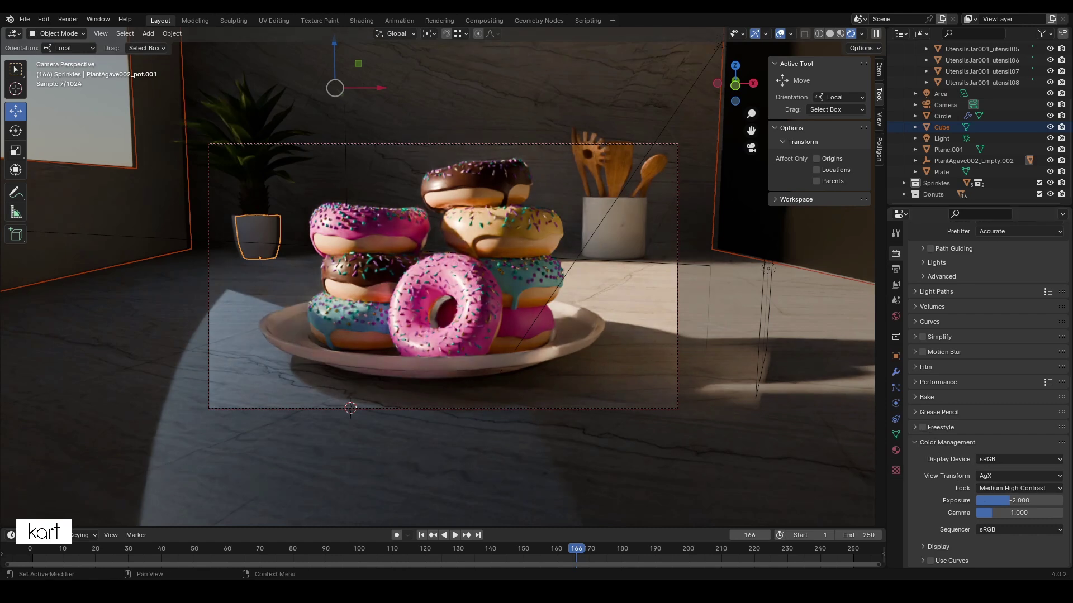
pyautogui.click(894, 271)
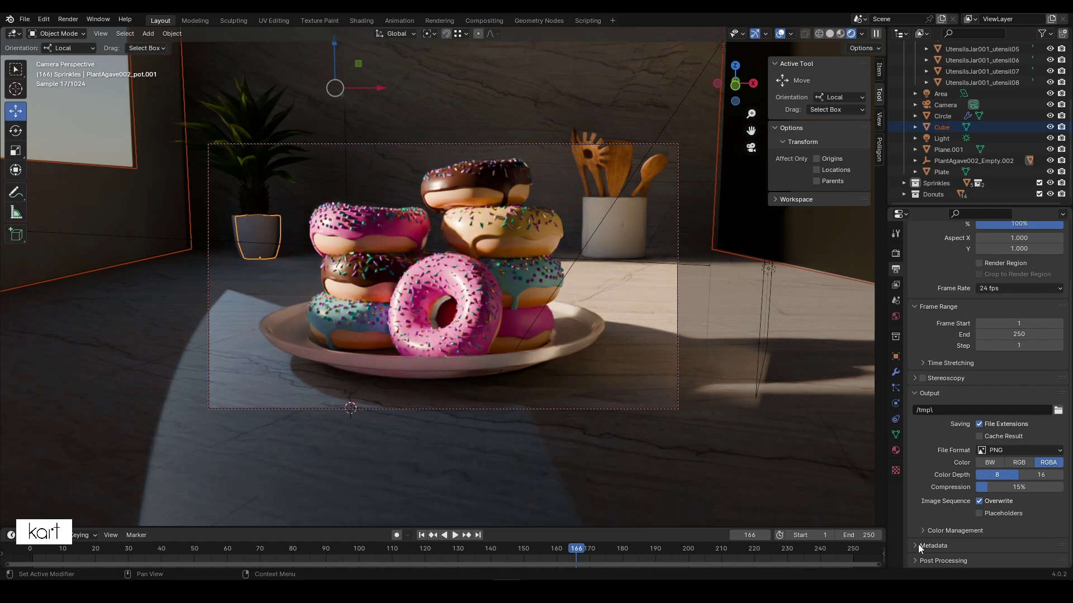
pyautogui.moveTo(919, 546); pyautogui.dragTo(943, 495)
pyautogui.scroll(-8, 936, 479)
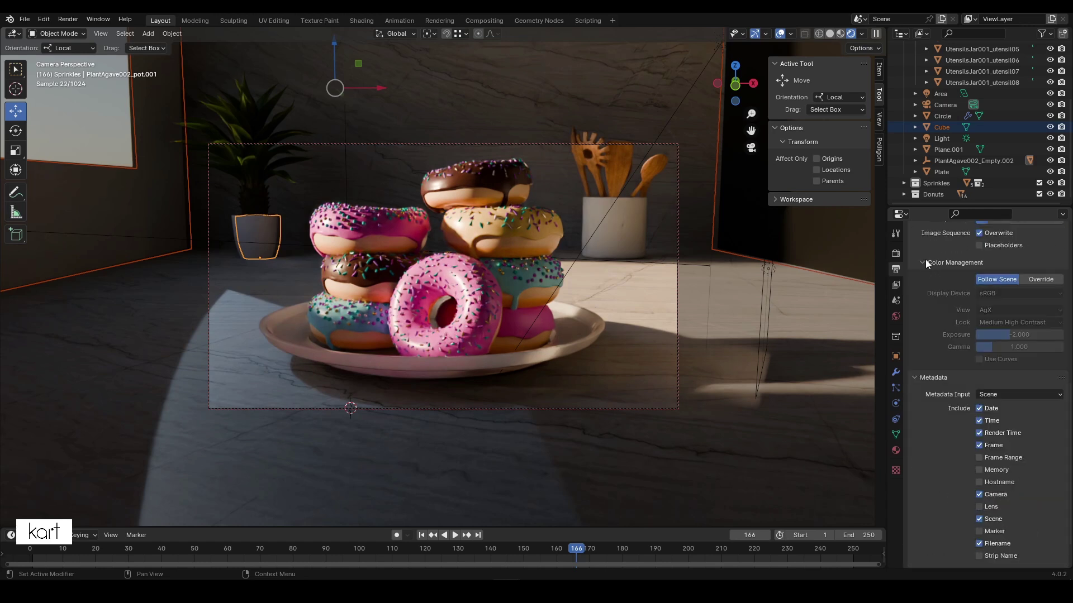
pyautogui.moveTo(925, 263); pyautogui.dragTo(922, 337)
pyautogui.scroll(-2, 978, 538)
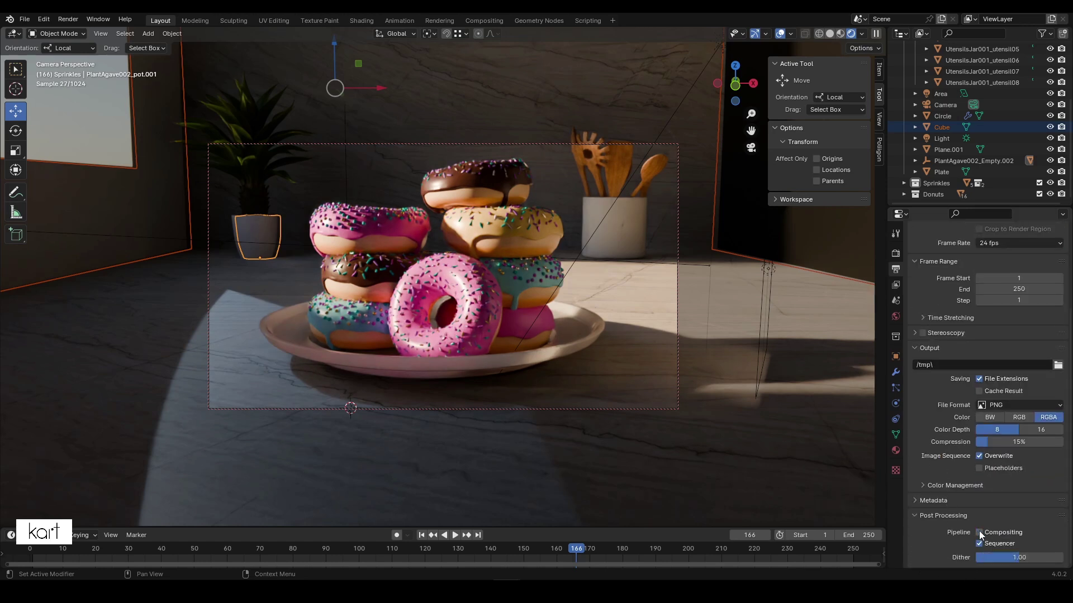
pyautogui.click(484, 21)
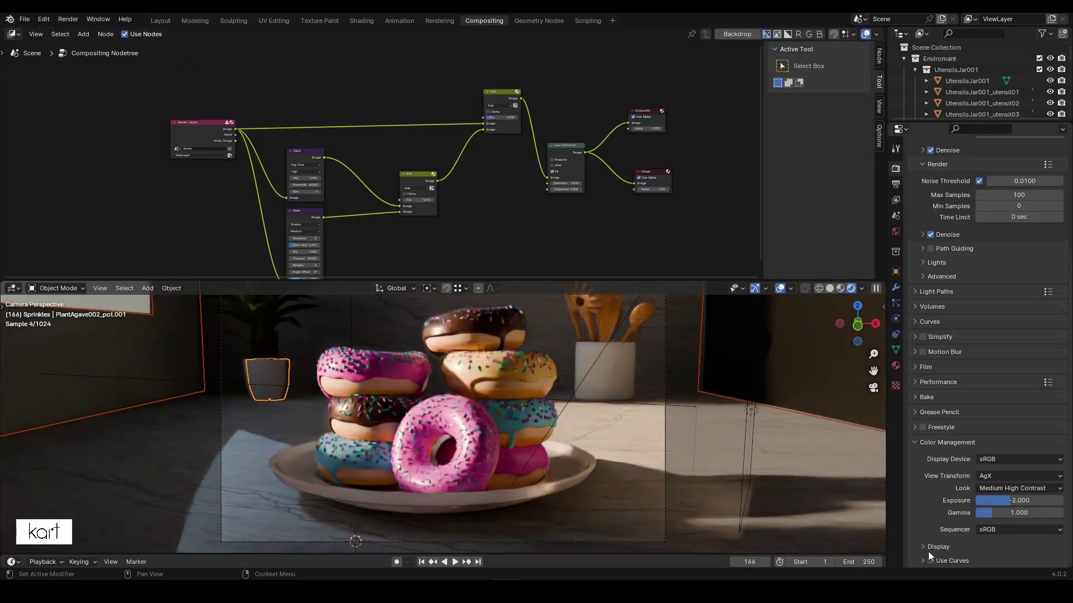
# Step: Confirm Compositing is ticked in Output post-processing, return to Layout, and save donuts5.blend
pyautogui.click(895, 188)
pyautogui.scroll(-1, 950, 537)
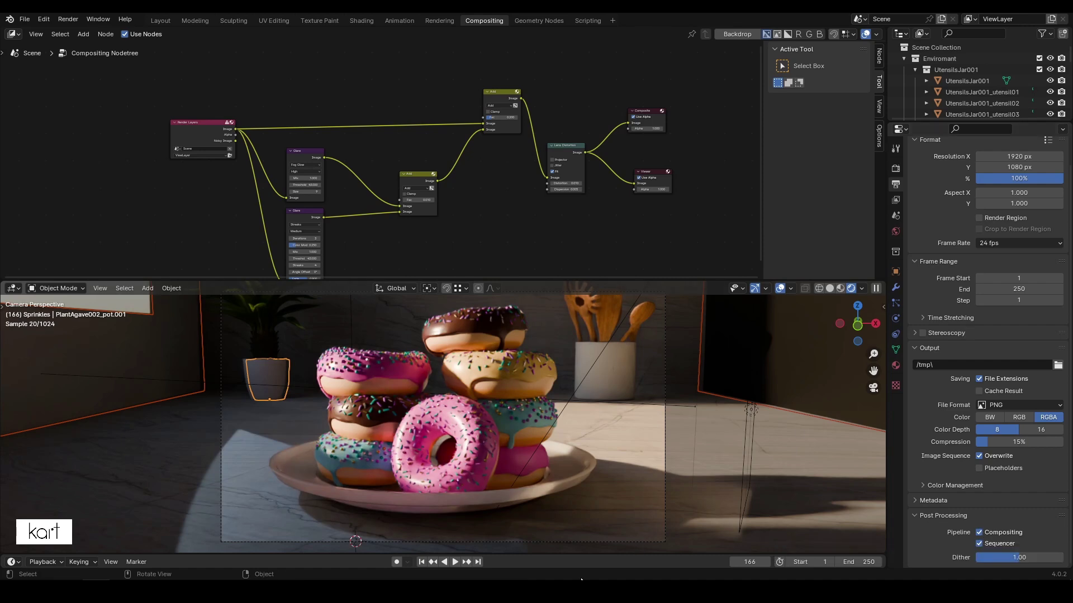
pyautogui.click(154, 21)
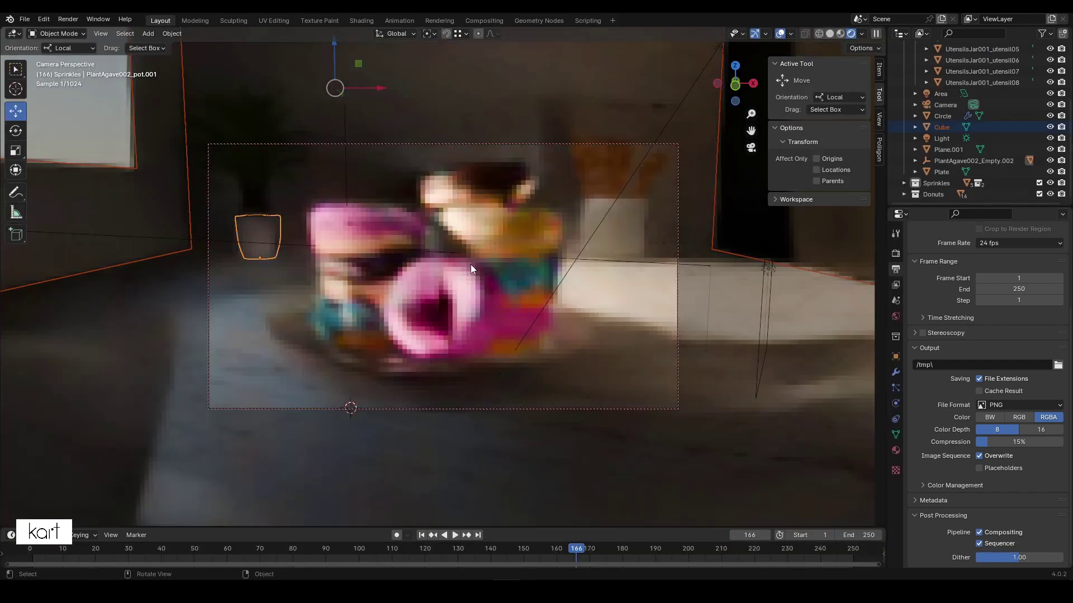
pyautogui.hotkey('ctrl', 's')
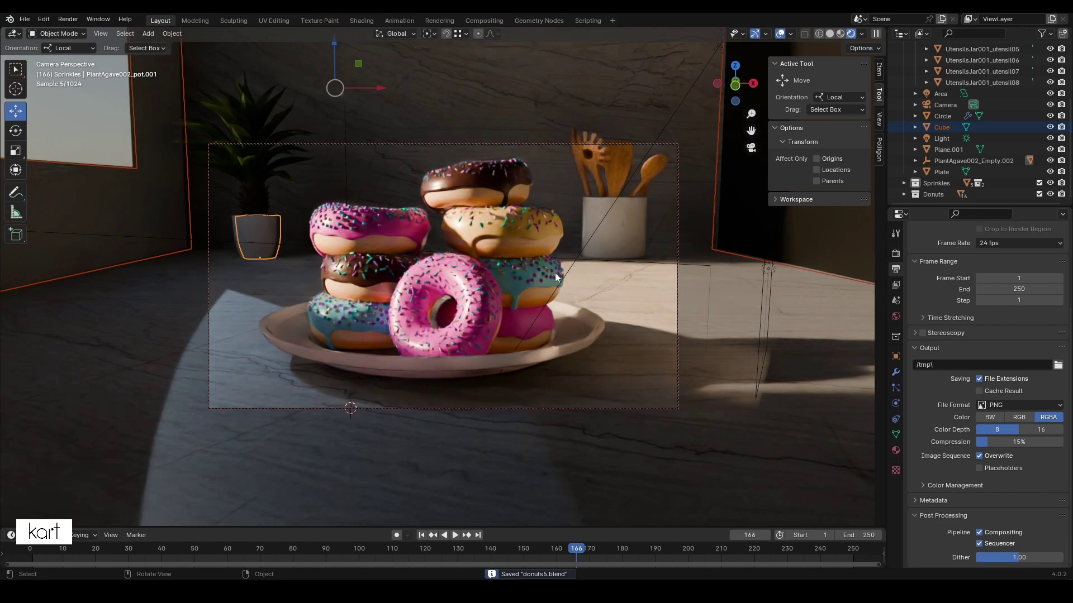